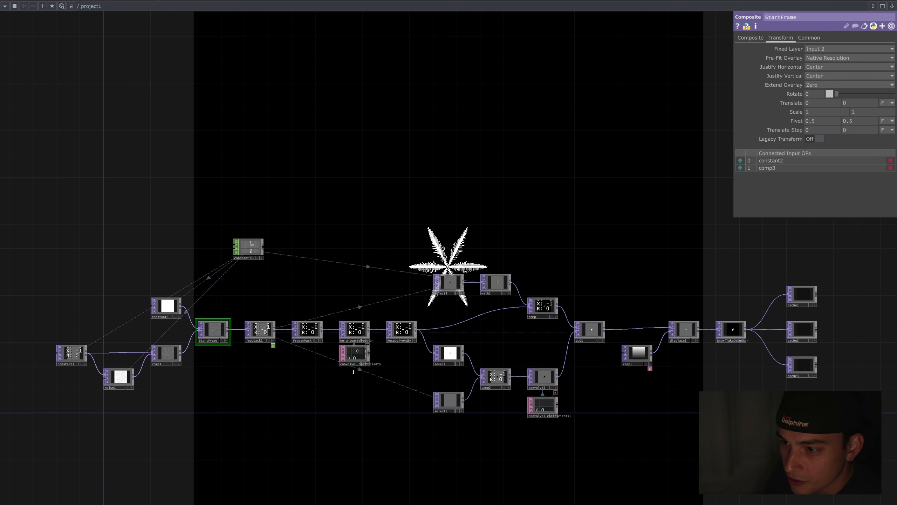
drag(534, 229, 544, 278)
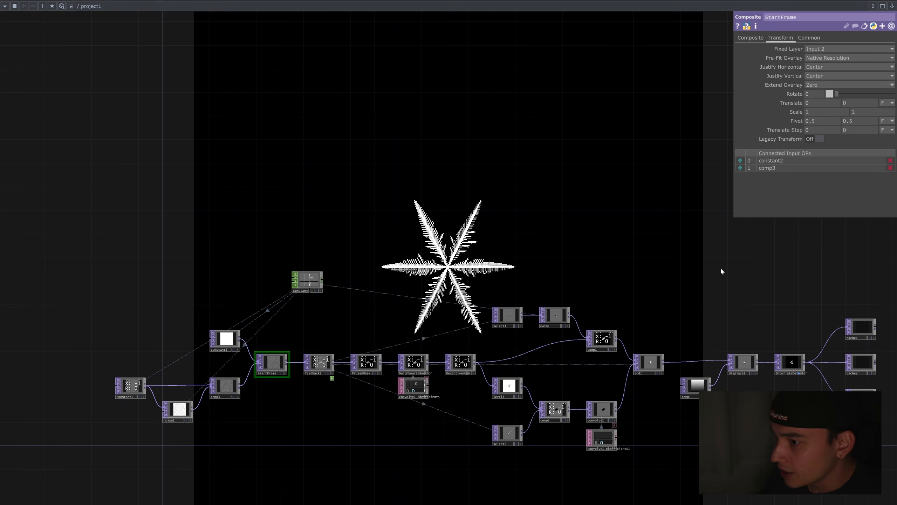
drag(431, 322, 314, 276)
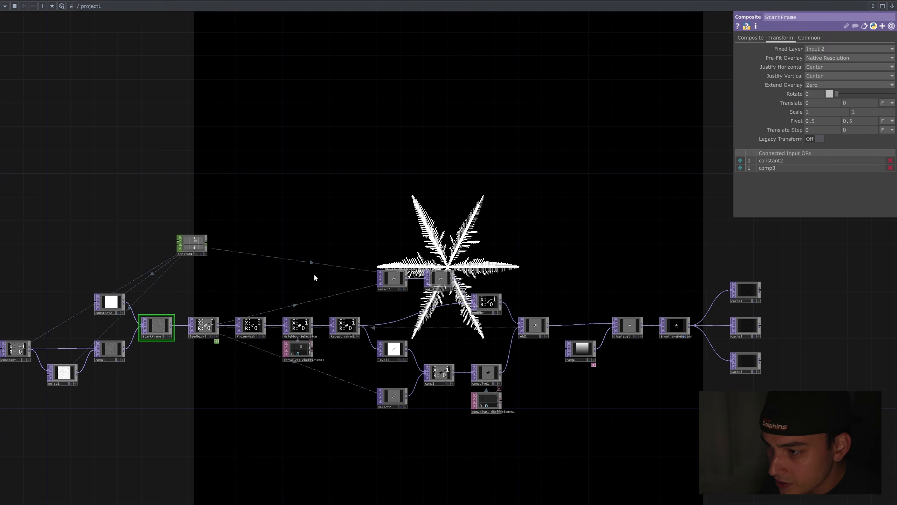
drag(525, 236, 538, 276)
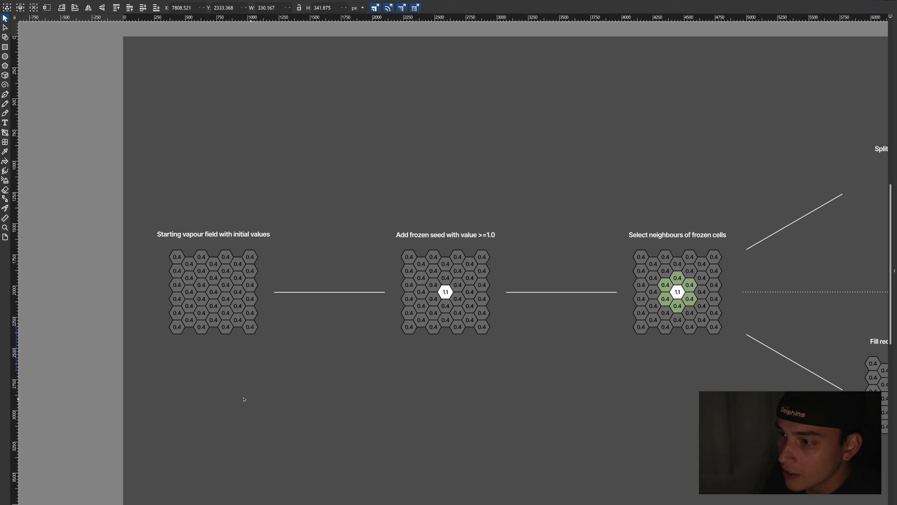
Examine the first three diagram stages in Inkscape: the starting vapour field, the added frozen seed and the selected neighbours of frozen cells.
middle_drag(243, 400, 459, 396)
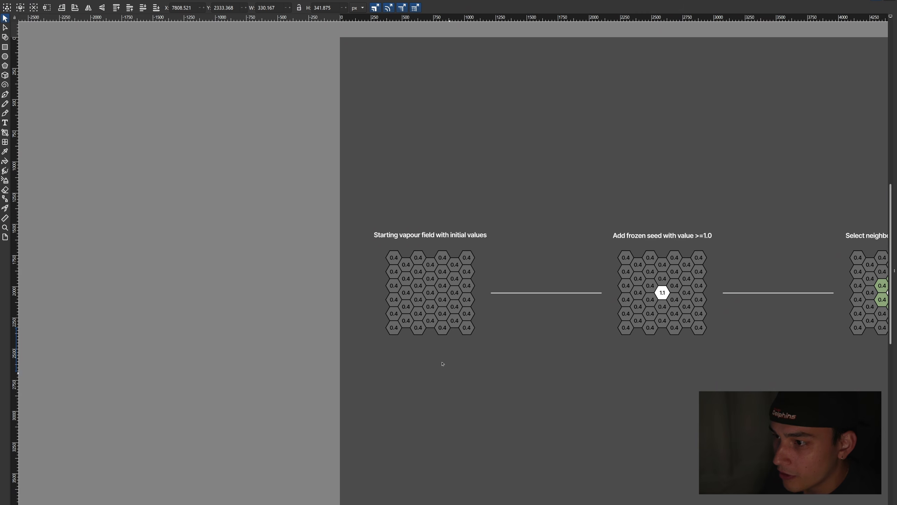
ctrl+scroll(443, 363, up, 5)
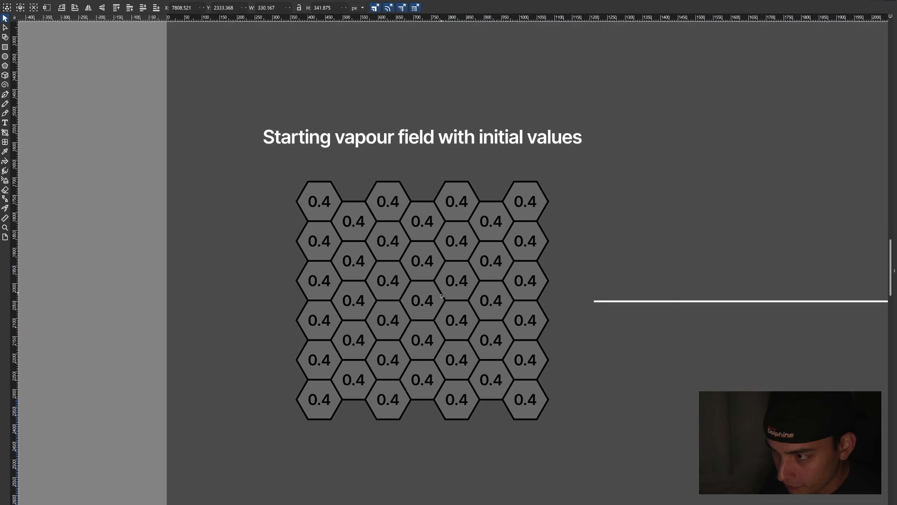
middle_drag(556, 264, 545, 279)
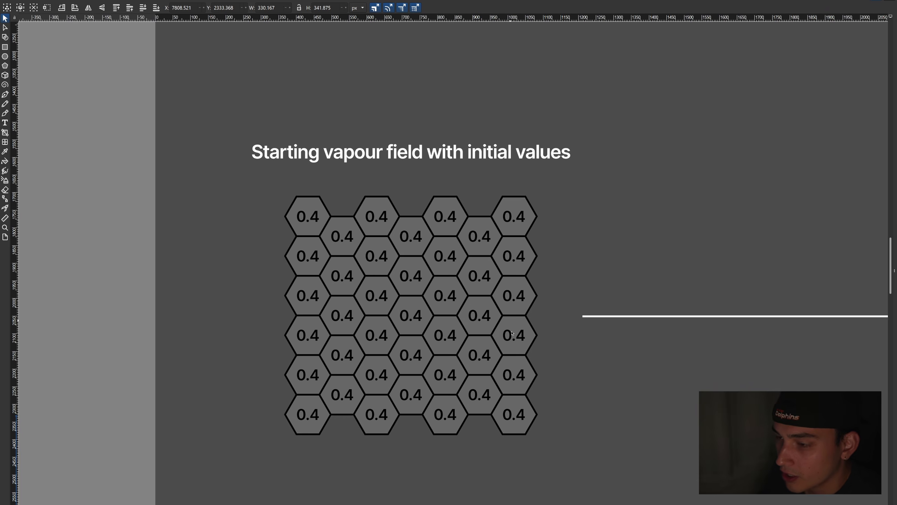
shift+scroll(571, 195, right, 10)
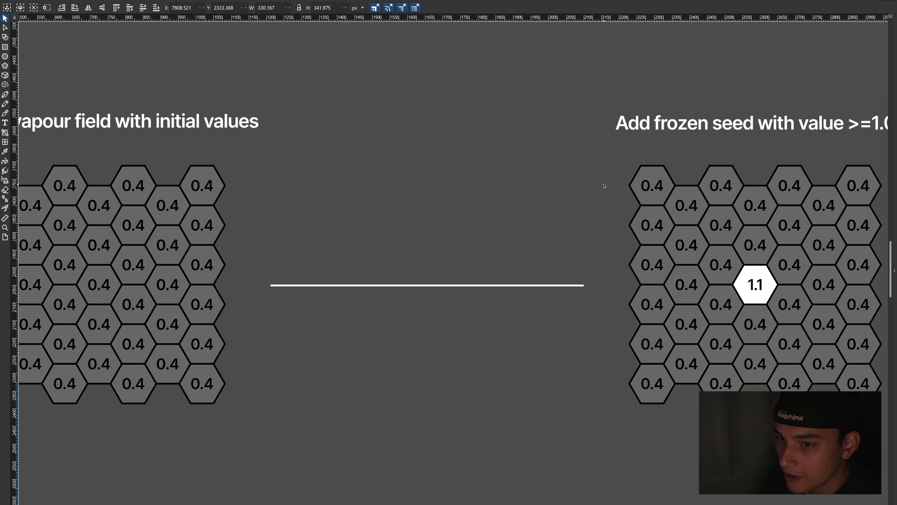
shift+scroll(542, 191, right, 10)
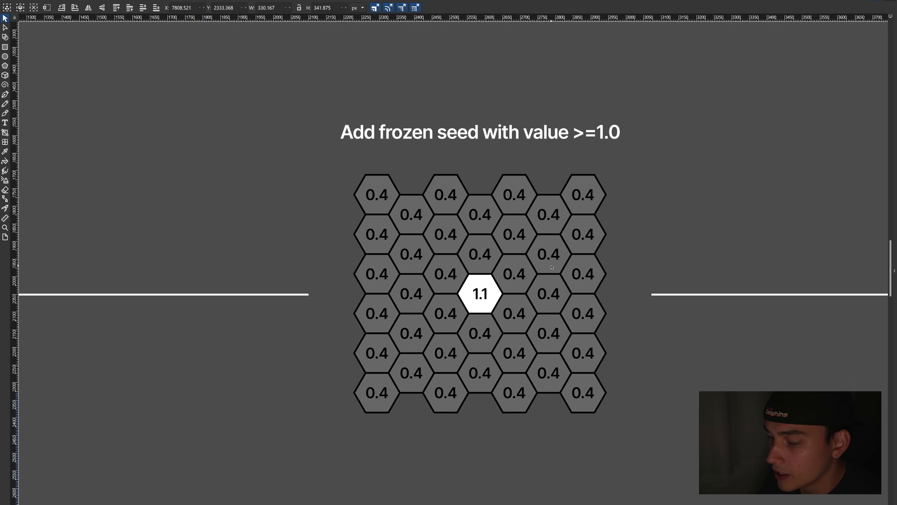
middle_drag(764, 238, 739, 230)
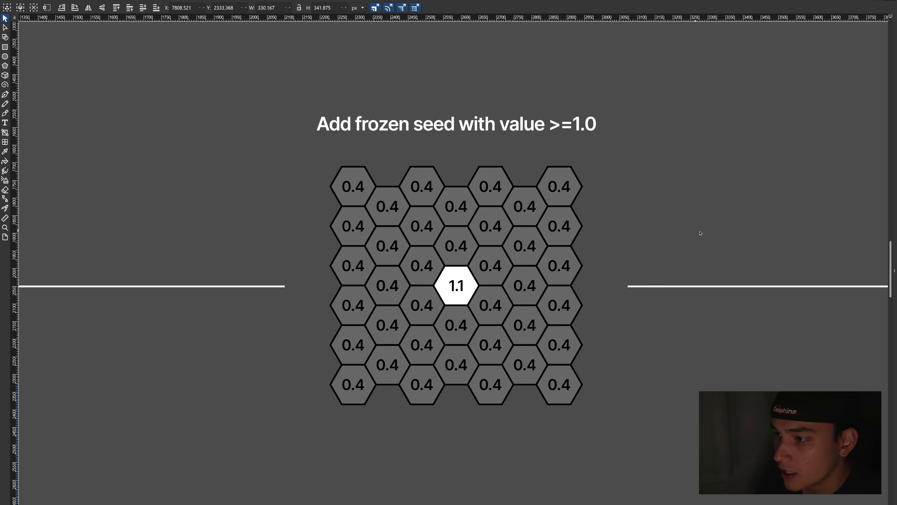
middle_drag(884, 206, 456, 185)
middle_drag(542, 196, 440, 226)
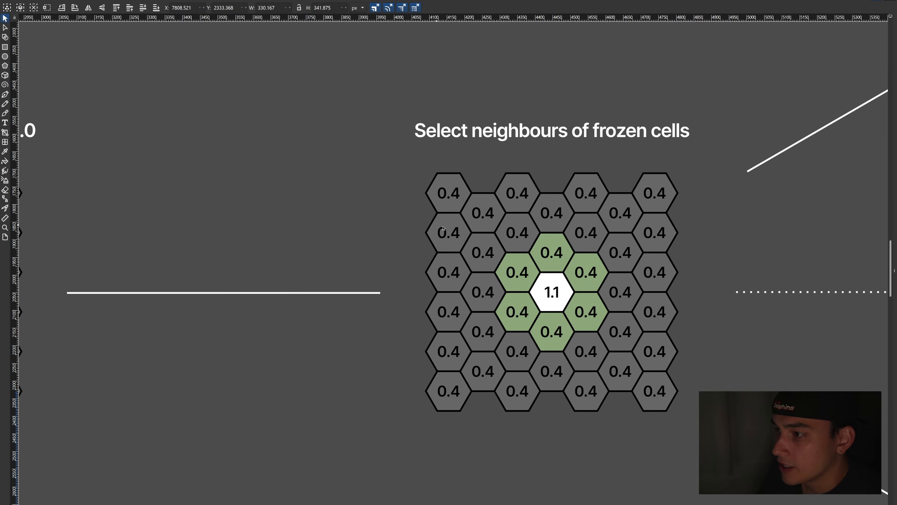
middle_drag(681, 310, 600, 326)
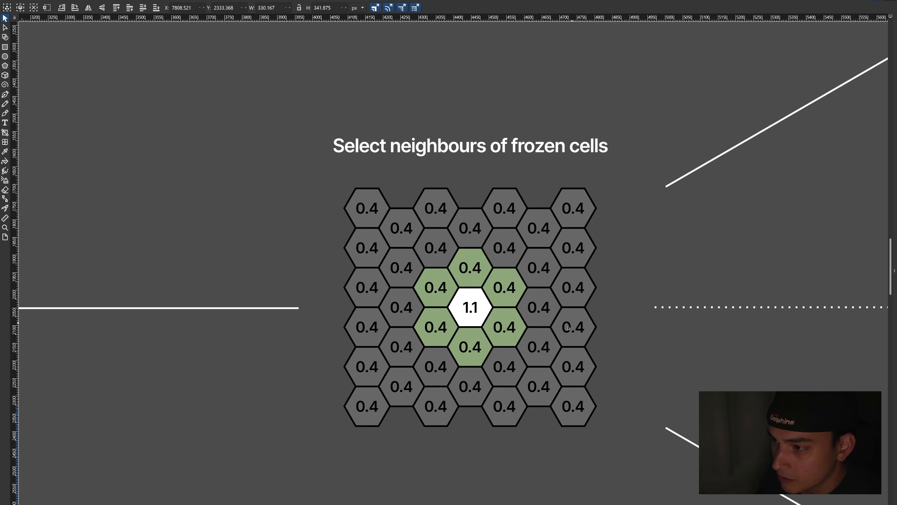
Examine the upper branch of the diagram, from splitting out the receptive cells to adding a constant value to them.
ctrl+scroll(451, 279, down, 3)
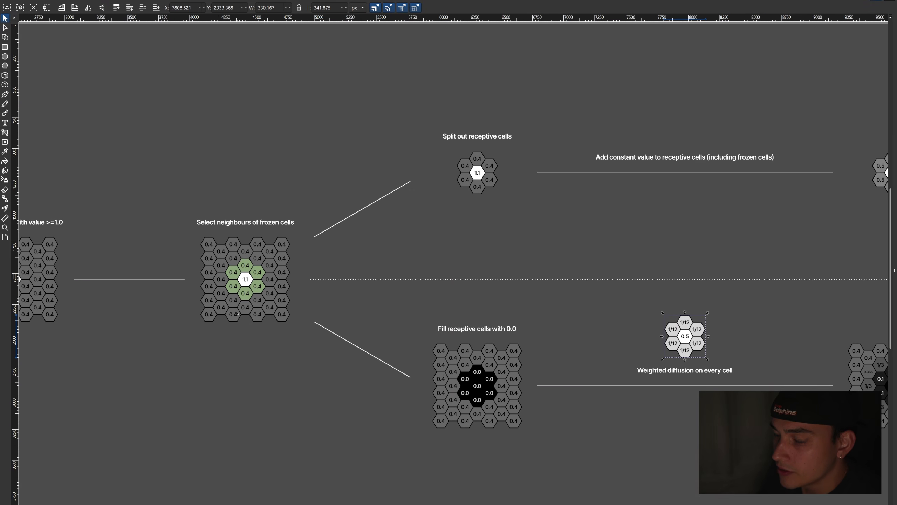
middle_drag(428, 195, 502, 263)
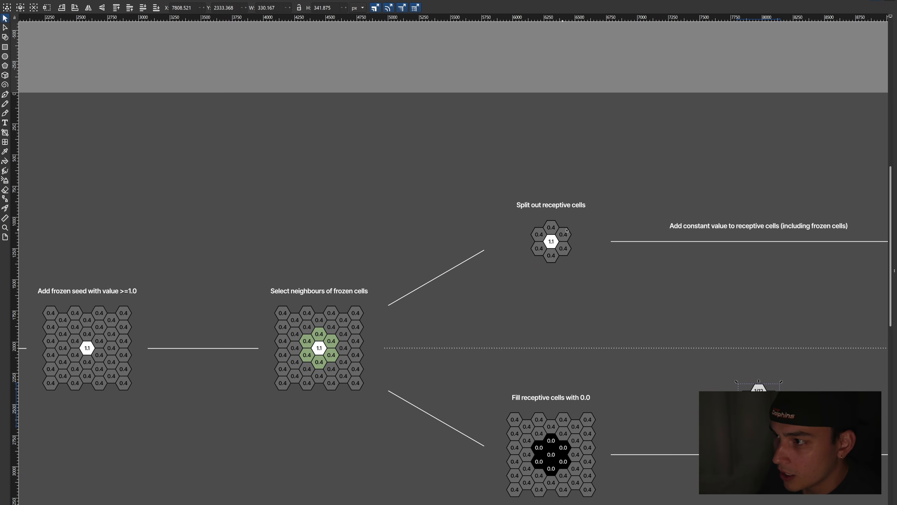
middle_drag(637, 270, 481, 262)
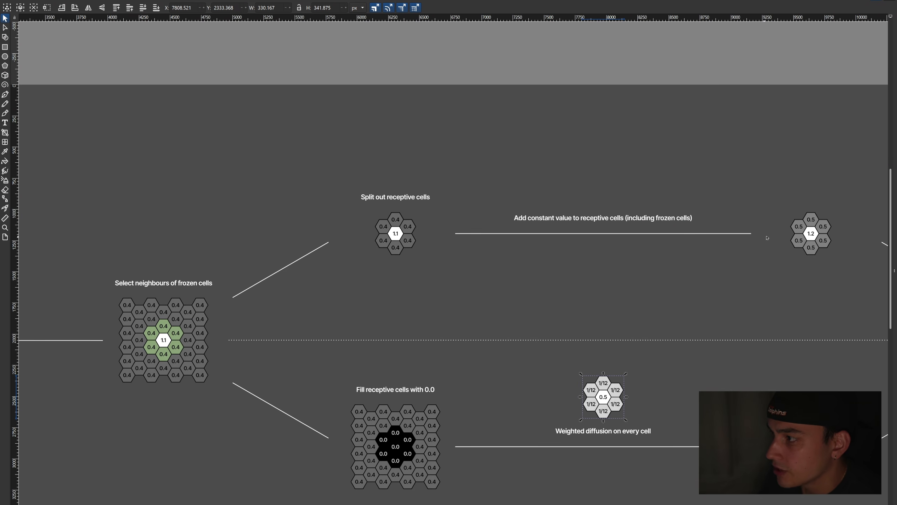
scroll(752, 213, up, 1)
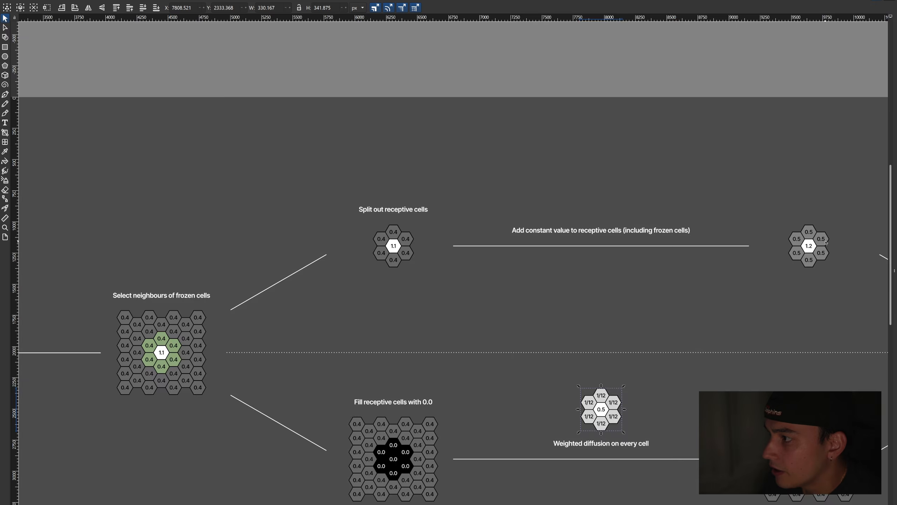
ctrl+scroll(827, 240, up, 2)
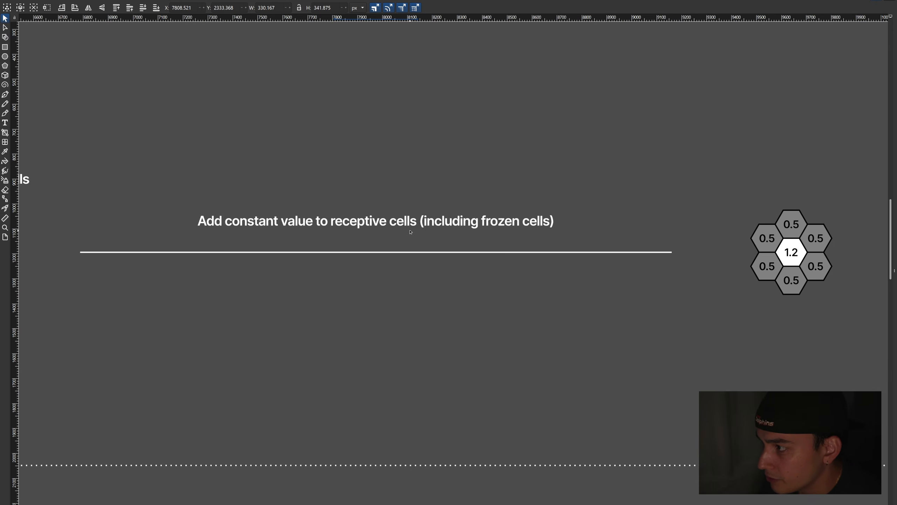
middle_drag(547, 263, 586, 262)
ctrl+scroll(587, 263, down, 1)
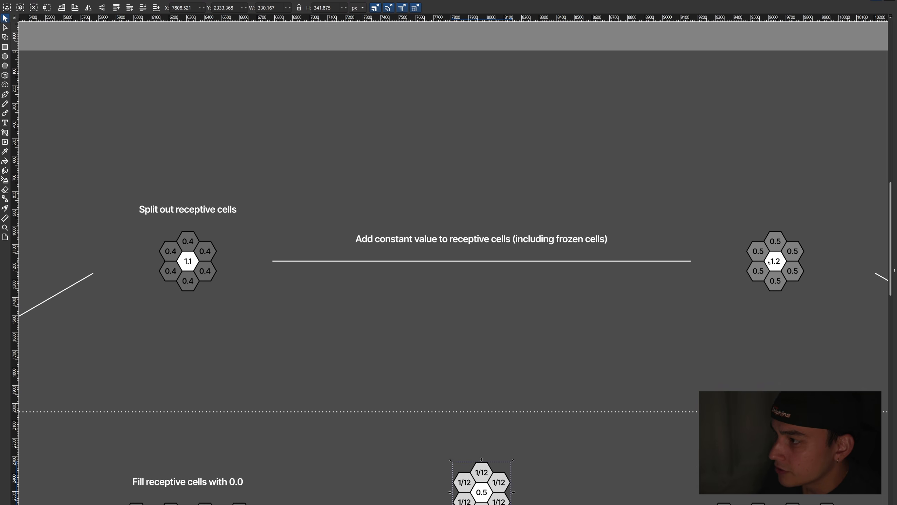
Examine the lower branch, from filling the receptive cells with 0.0 to the 1/12 and 0.5 weighted diffusion kernel.
mouse_move(246, 319)
middle_down()
mouse_move(259, 304)
mouse_move(399, 258)
middle_up()
middle_drag(333, 317, 466, 236)
middle_drag(579, 338, 602, 277)
key(Escape)
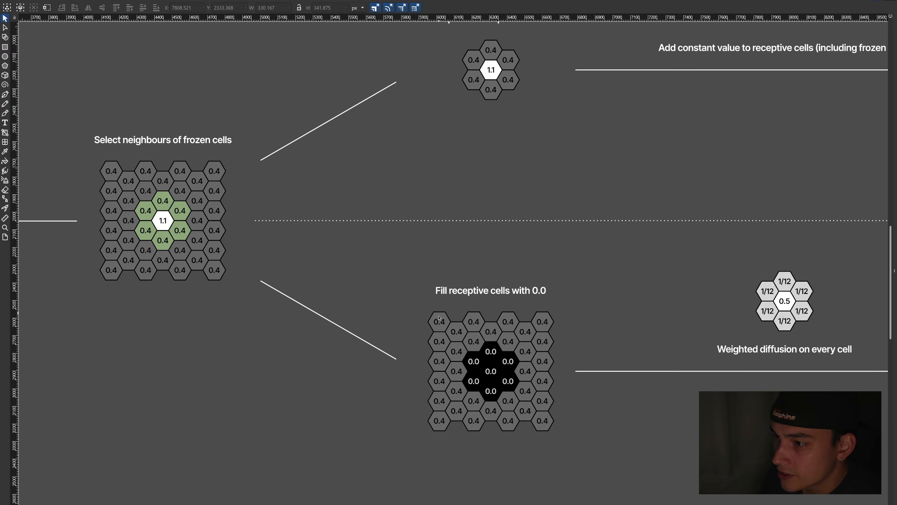
middle_drag(627, 314, 655, 332)
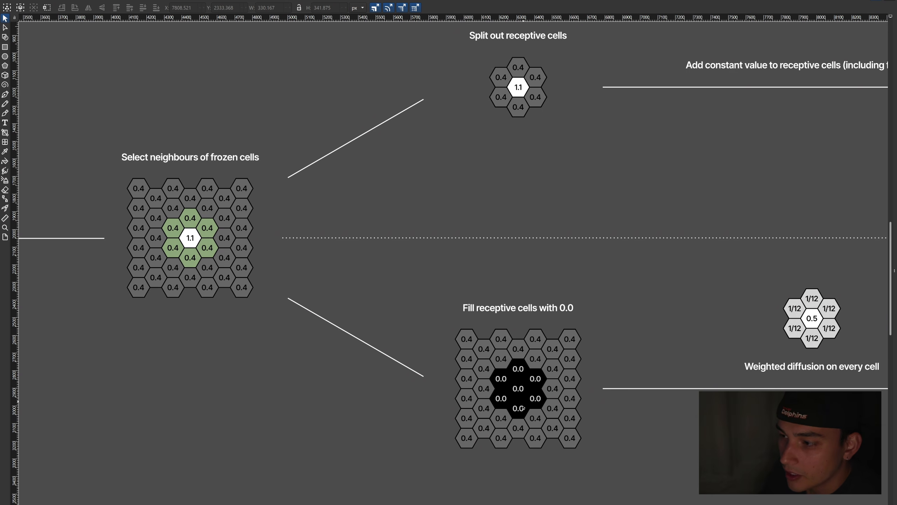
scroll(702, 317, right, 5)
scroll(702, 317, down, 2)
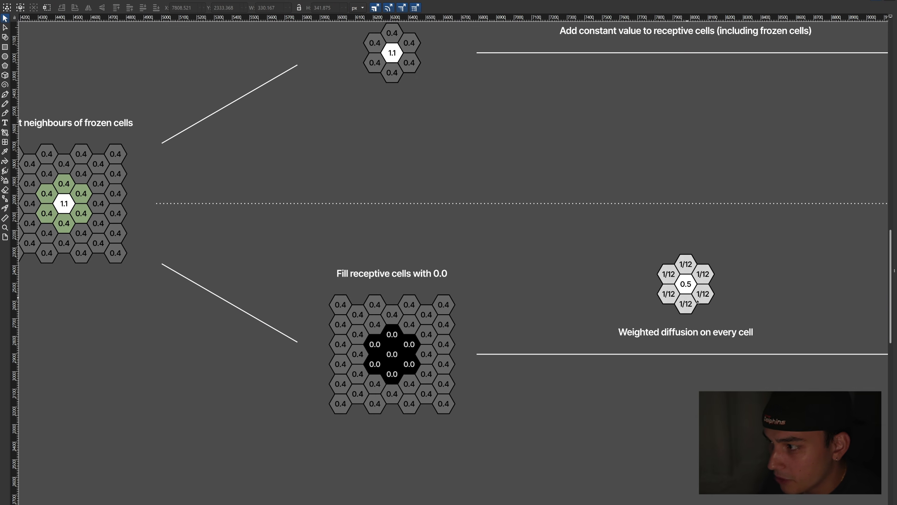
middle_drag(752, 338, 726, 345)
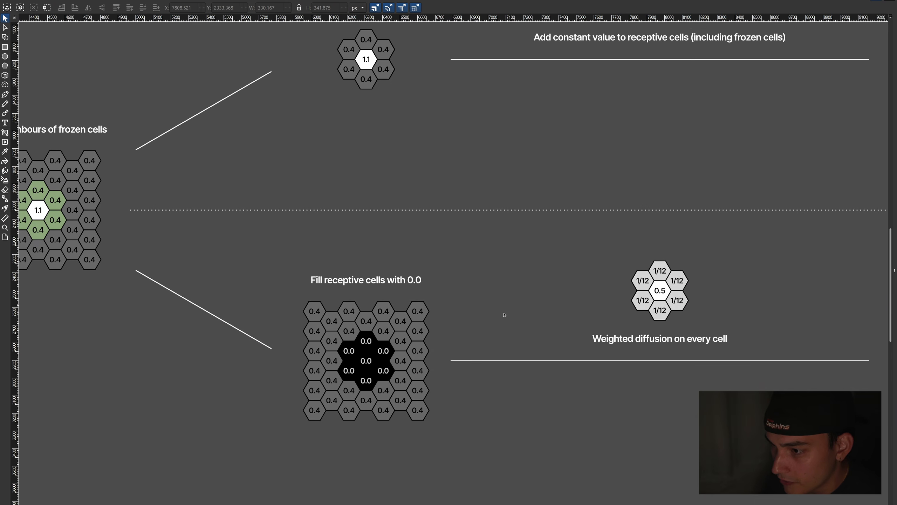
Move the weighted diffusion kernel over the zero-filled grid so its 0.5 centre covers the top-right corner cell.
drag(661, 291, 460, 331)
ctrl+scroll(347, 358, up, 2)
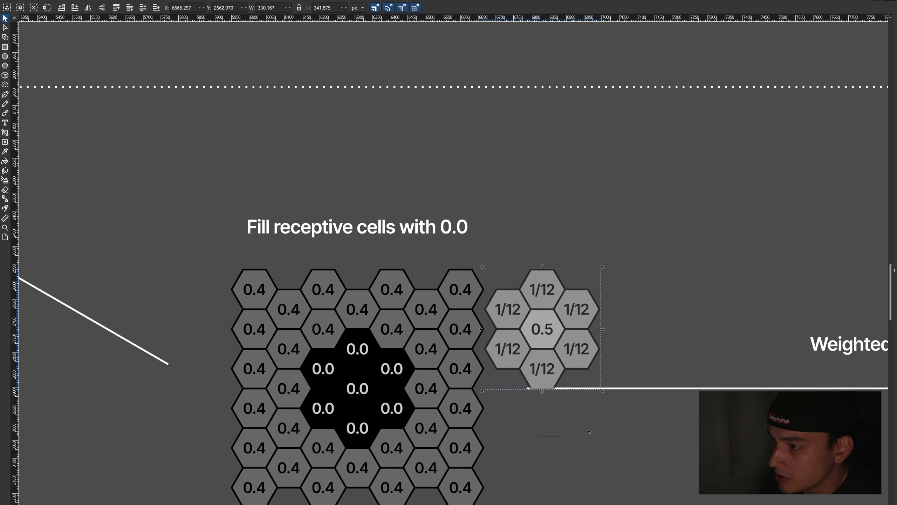
click(585, 446)
middle_drag(585, 447, 717, 407)
drag(682, 308, 602, 259)
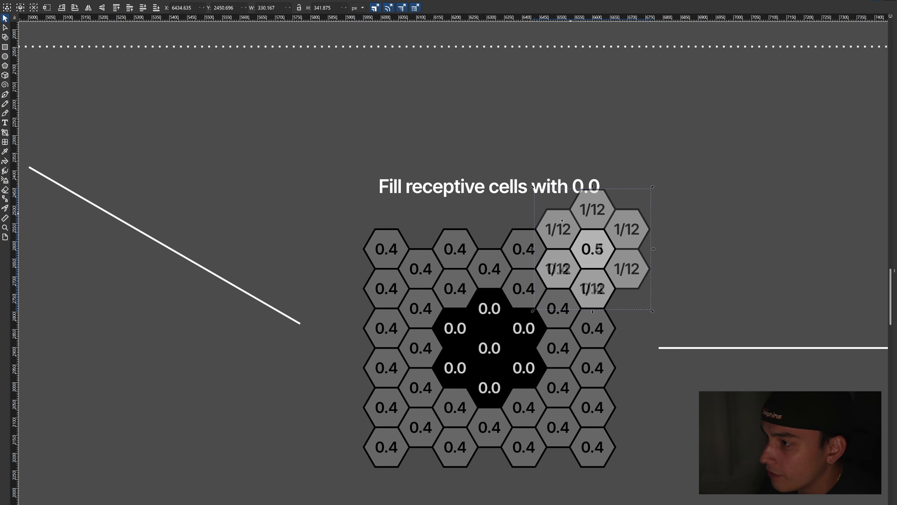
Move the kernel off the grid to its right side and pick out the top-right corner cell and its adjacent cells.
drag(621, 235, 705, 242)
click(585, 262)
click(584, 283)
click(596, 237)
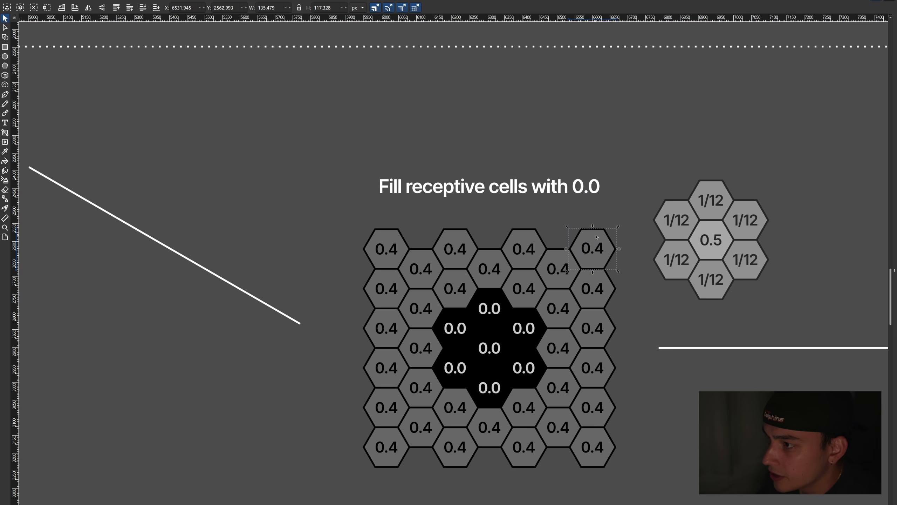
click(611, 287)
click(584, 216)
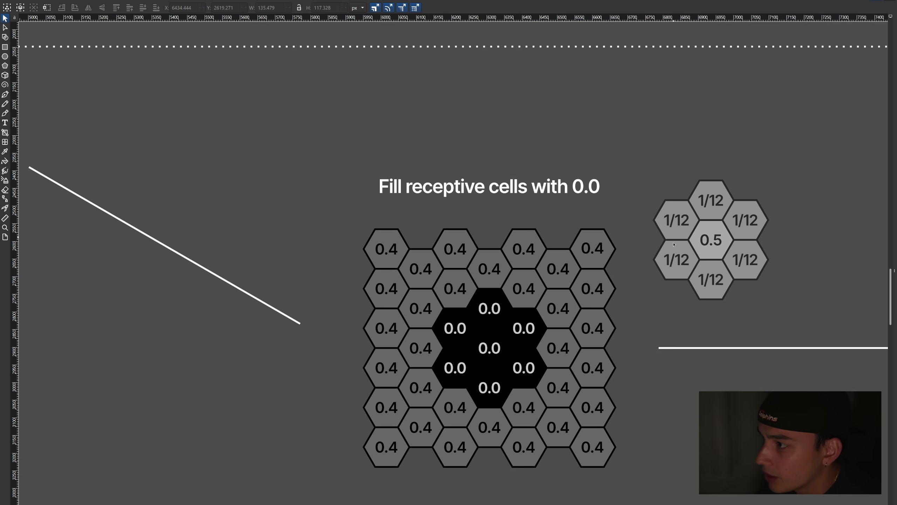
middle_drag(770, 305, 698, 308)
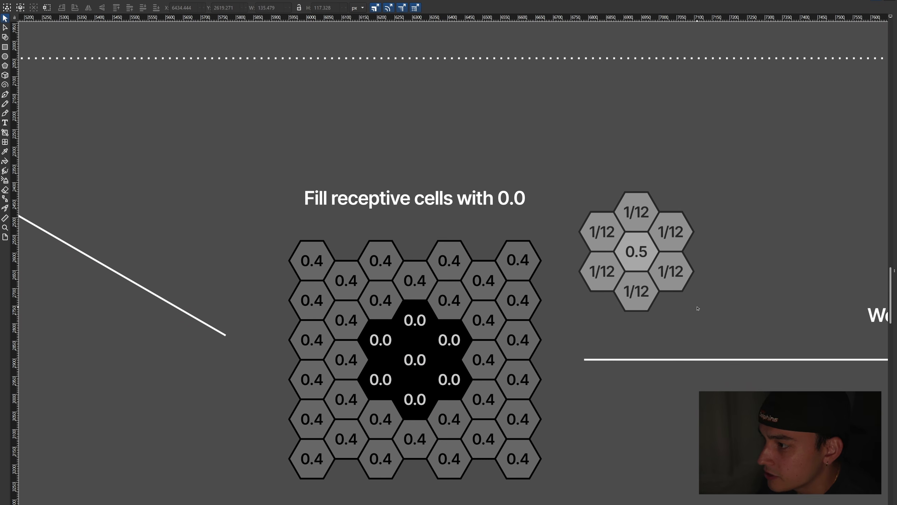
Place the diffusion kernel back over the grid's top-right corner cell.
click(644, 257)
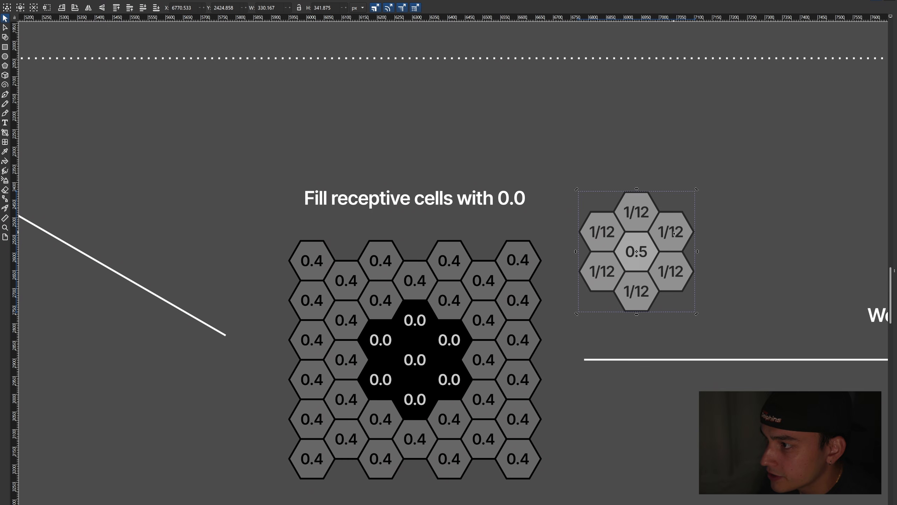
middle_drag(727, 263, 757, 266)
middle_drag(673, 330, 706, 312)
drag(714, 238, 594, 247)
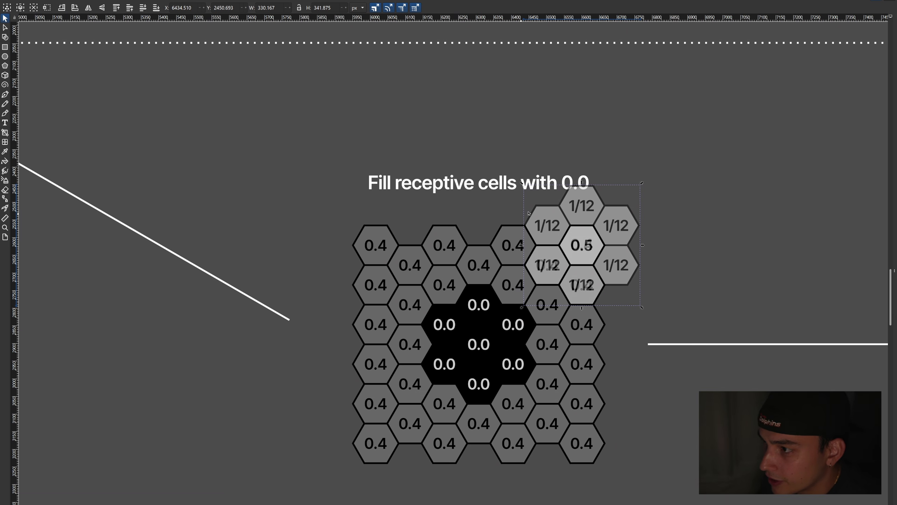
Move the kernel inward and align its 0.5 centre with the 0.4 cell just right of the black 0.0 cluster.
middle_drag(575, 241, 617, 212)
drag(616, 212, 547, 251)
drag(586, 247, 571, 287)
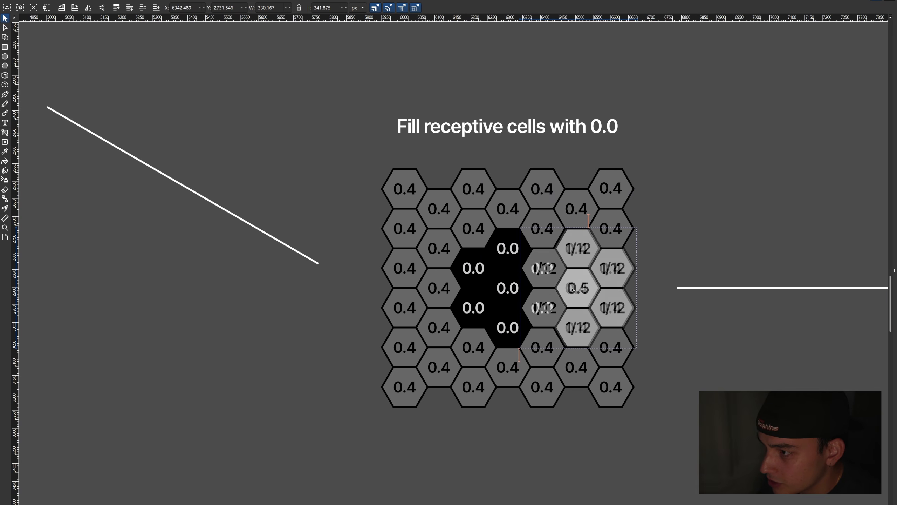
ctrl+scroll(571, 288, up, 1)
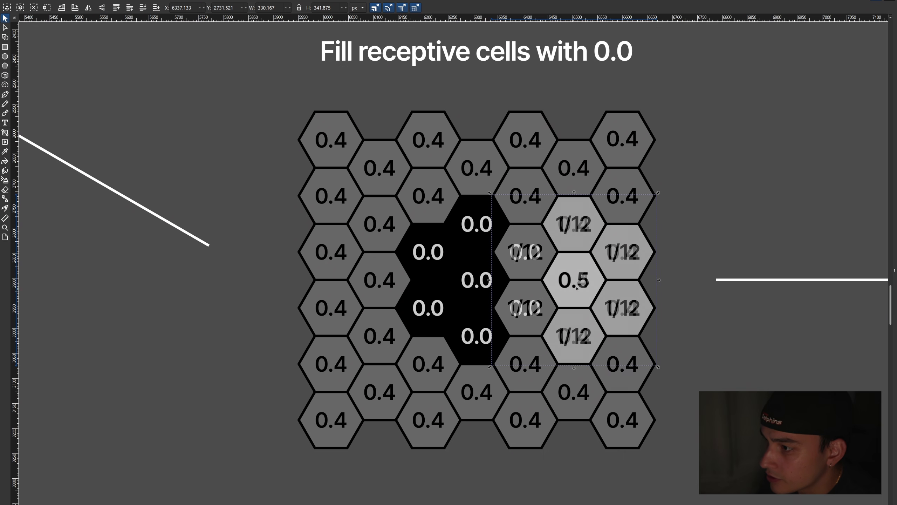
mouse_move(577, 288)
mouse_down()
mouse_move(722, 284)
mouse_move(572, 280)
mouse_up()
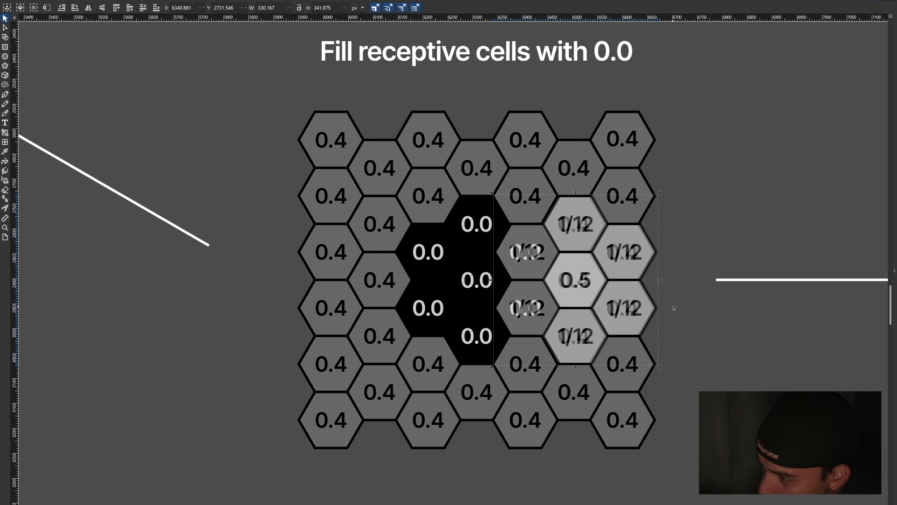
Move the kernel off the grid onto the start of the weighted diffusion line and select the uncovered cell's 0.4 label.
middle_drag(654, 282, 608, 254)
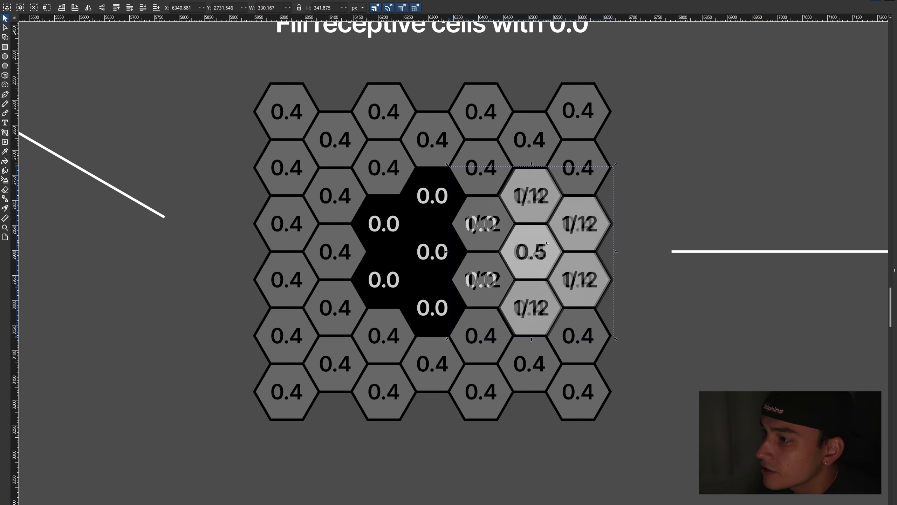
drag(566, 254, 797, 254)
click(530, 251)
Follow the weighted diffusion line to the resulting grid and select that grid to examine its diffused values.
scroll(748, 311, down, 1)
scroll(749, 312, right, 13)
scroll(729, 276, down, 4)
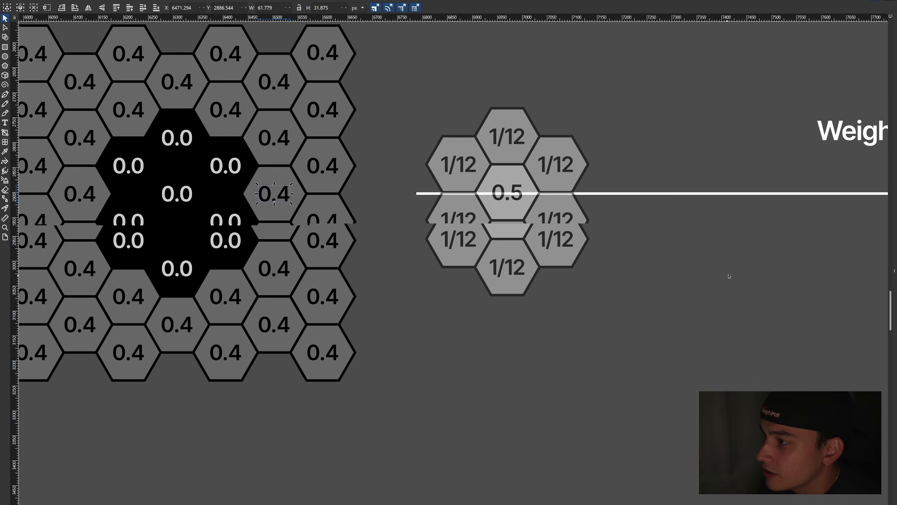
ctrl+scroll(619, 266, down, 2)
scroll(551, 273, right, 4)
scroll(551, 273, up, 1)
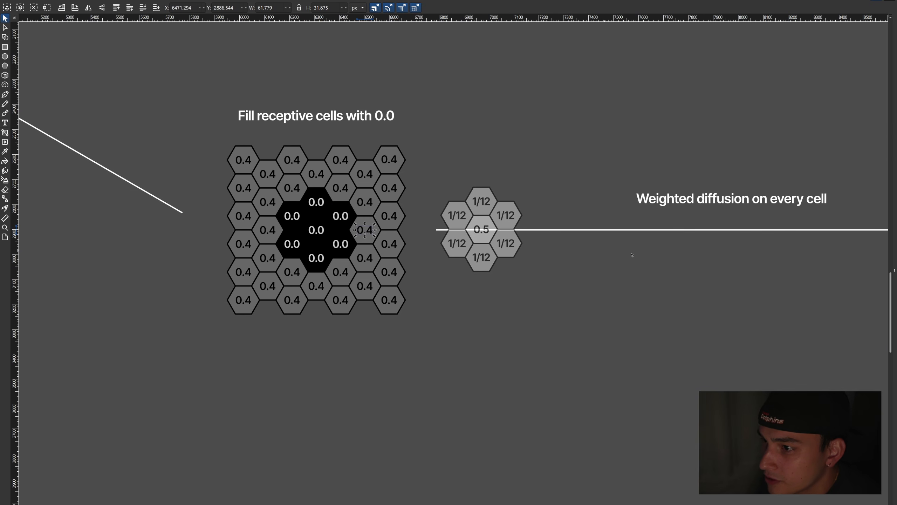
scroll(523, 275, right, 15)
click(652, 279)
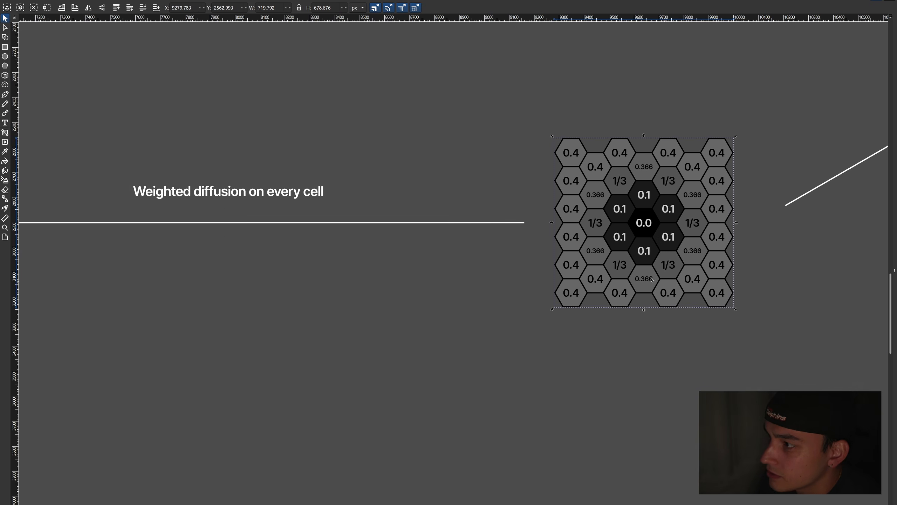
Return to the grid filled with 0.0 and align the diffusion kernel's 0.5 centre with the black cluster's upper-right 0.0 cell.
scroll(319, 258, left, 15)
scroll(353, 260, up, 1)
drag(402, 261, 428, 247)
ctrl+scroll(428, 247, up, 4)
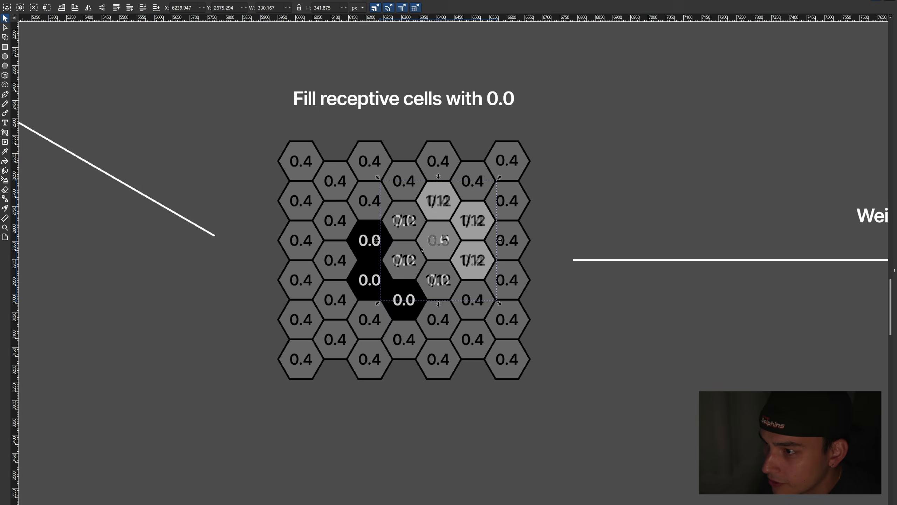
click(429, 248)
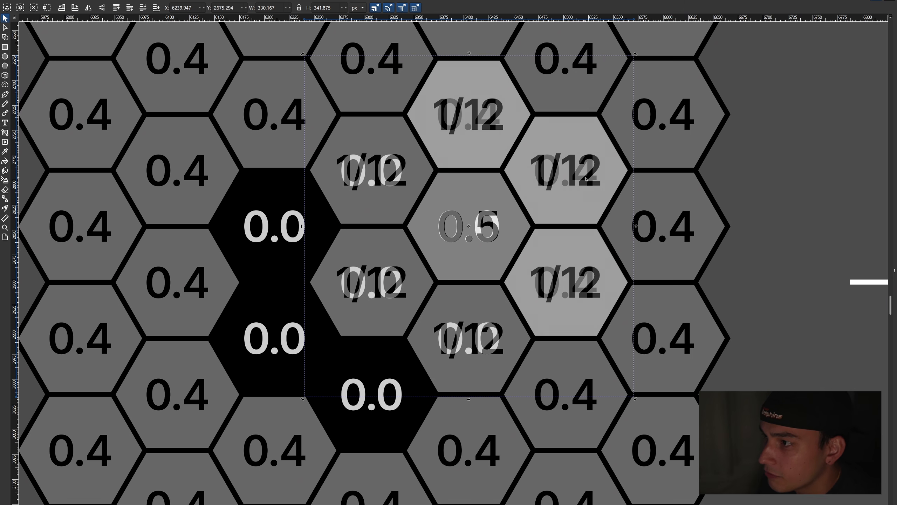
Move the diffusion kernel off the black cluster to the grid's right edge and select the uncovered cell's 0.0 label.
drag(550, 212, 854, 193)
click(487, 229)
ctrl+scroll(489, 229, down, 1)
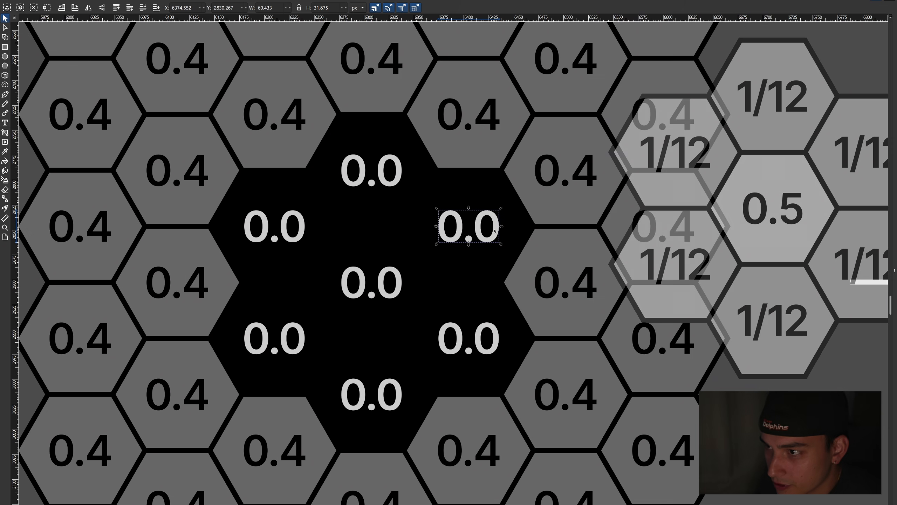
Examine the diffused grid and the 1.2 cluster with the added constant, and select the grid under "Add both together" to inspect its values.
scroll(489, 230, down, 2)
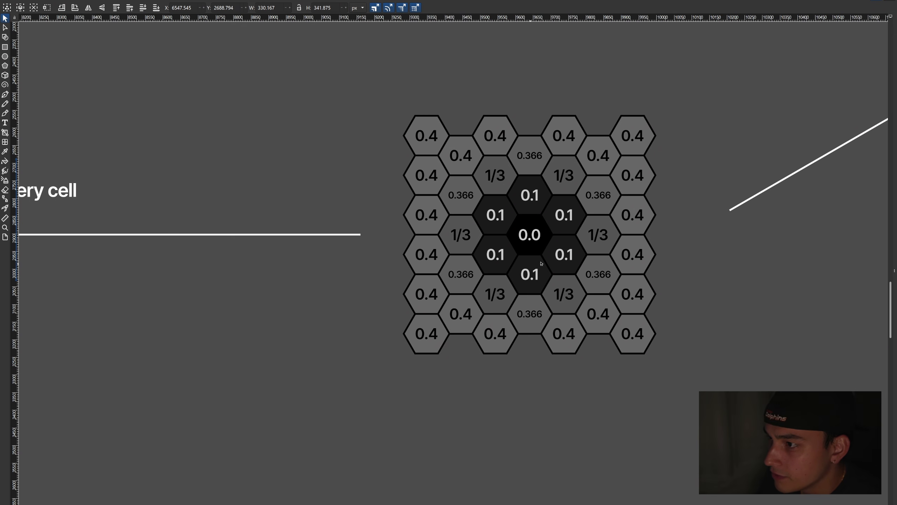
scroll(582, 229, down, 1)
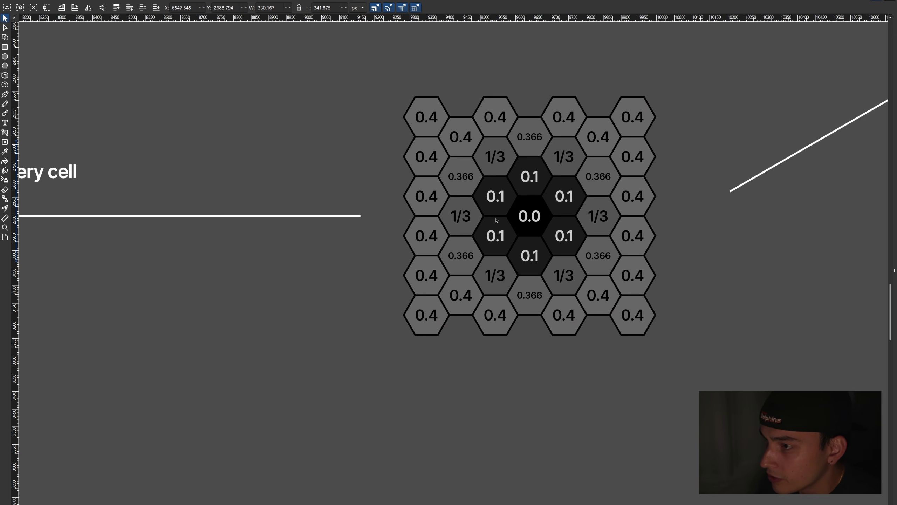
ctrl+scroll(563, 228, down, 3)
middle_drag(632, 184, 619, 274)
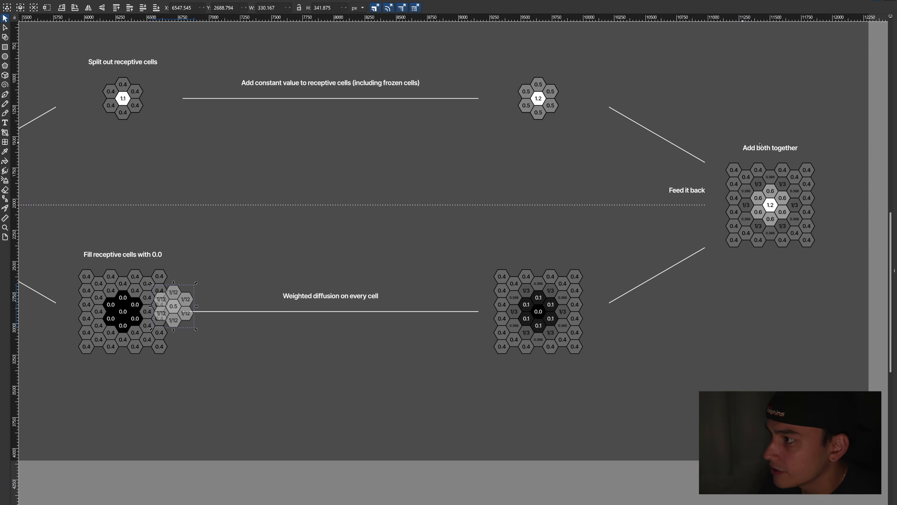
click(537, 103)
drag(543, 227, 789, 337)
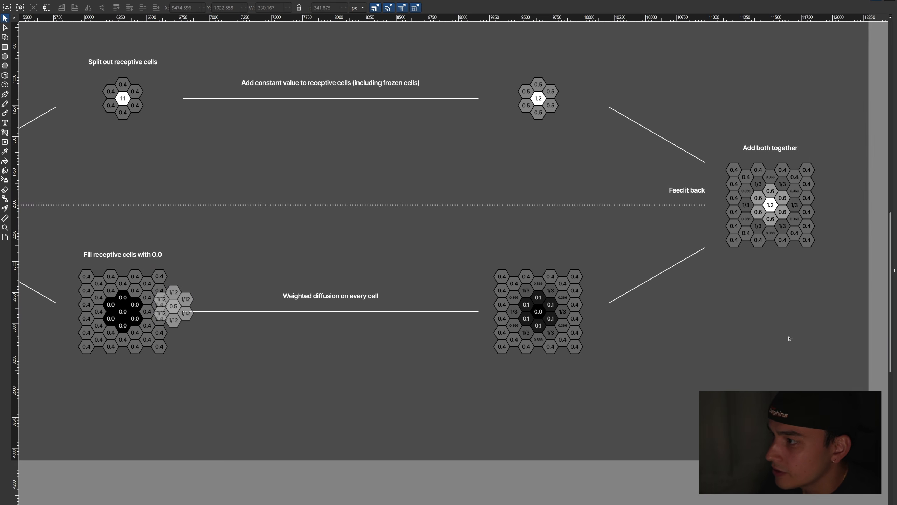
click(777, 210)
middle_drag(777, 209, 710, 268)
ctrl+scroll(710, 268, up, 3)
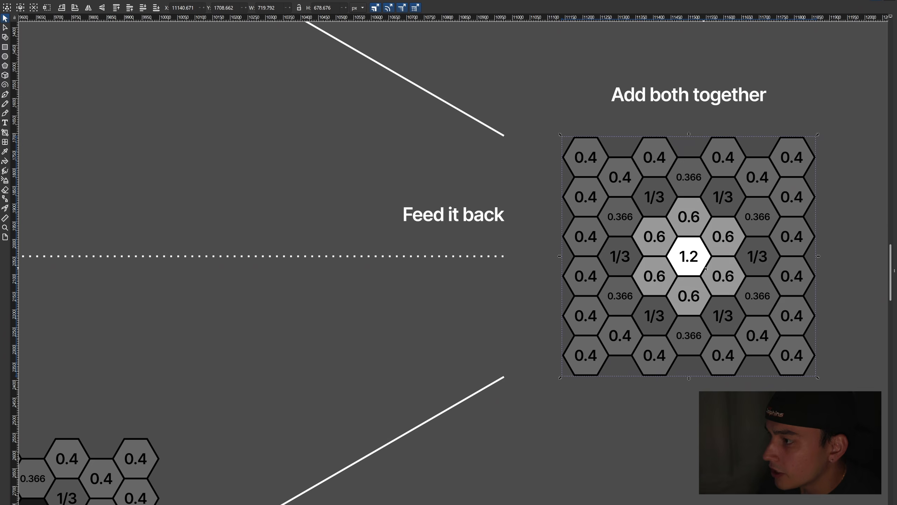
Examine the whole diagram, tracing the feedback line from the summed grid back to the neighbour selection, seed and starting vapour field.
ctrl+scroll(710, 268, down, 3)
middle_drag(546, 234, 647, 230)
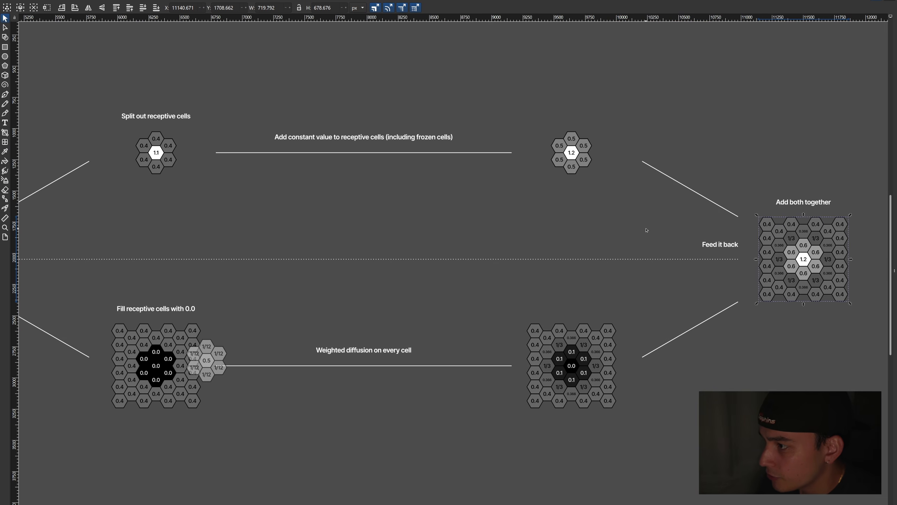
ctrl+scroll(580, 234, down, 1)
middle_drag(552, 221, 591, 221)
middle_drag(251, 233, 375, 224)
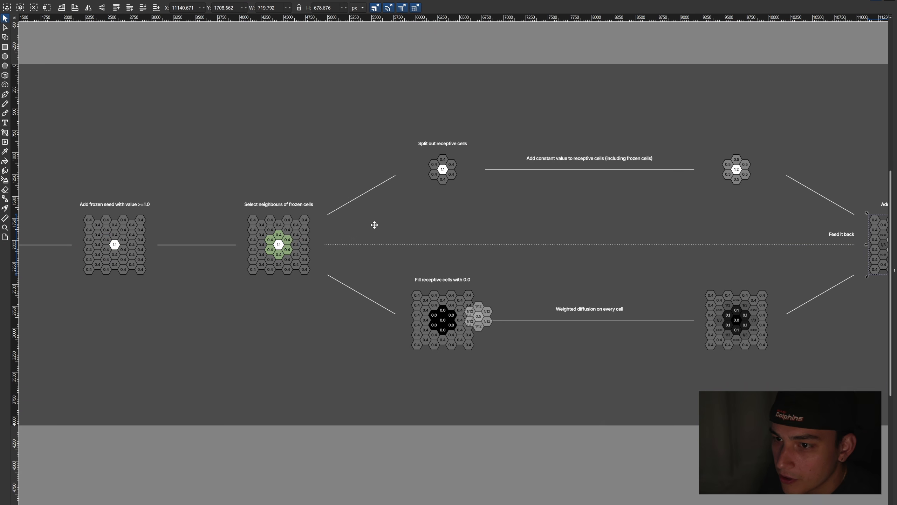
middle_drag(701, 218, 655, 223)
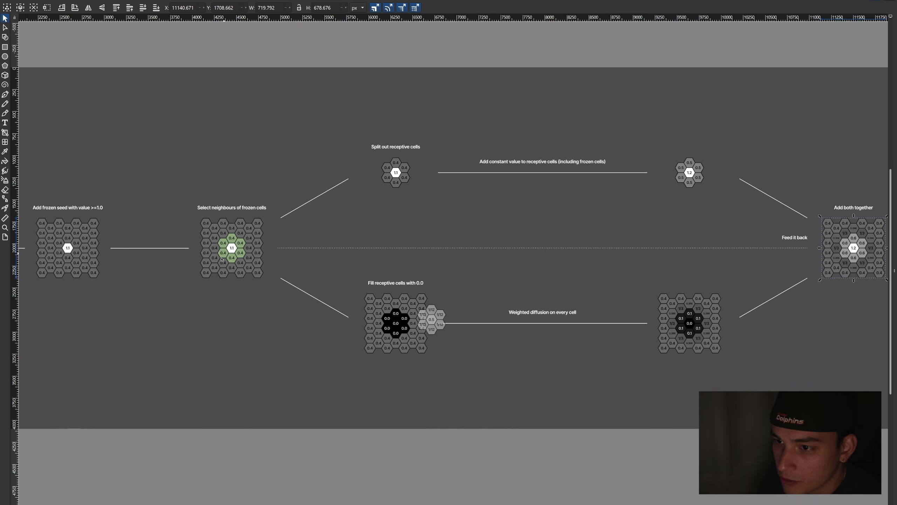
middle_drag(856, 274, 685, 264)
scroll(685, 265, up, 1)
ctrl+scroll(685, 265, up, 3)
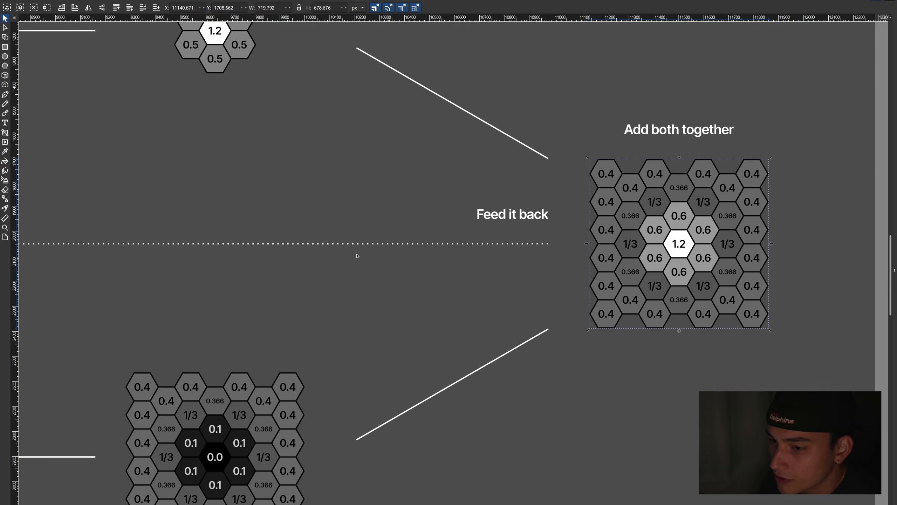
ctrl+scroll(444, 268, down, 4)
ctrl+scroll(511, 243, up, 1)
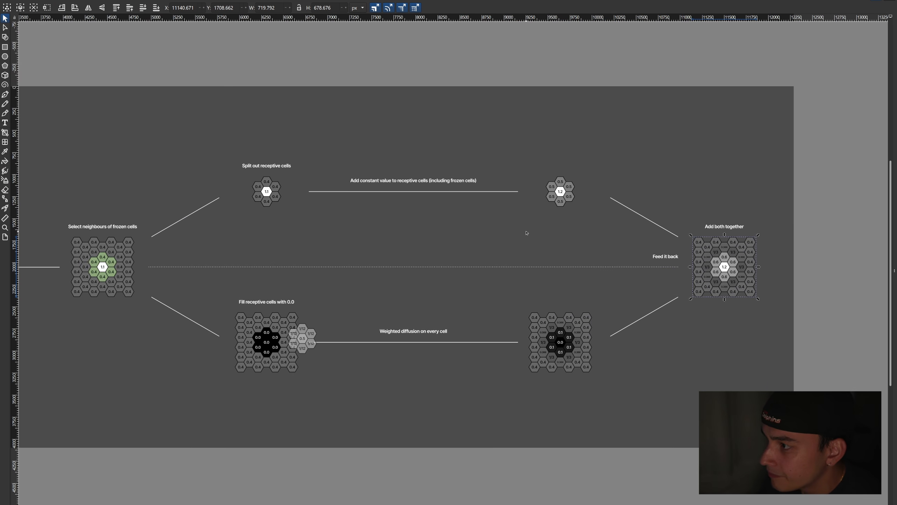
shift+scroll(401, 237, left, 8)
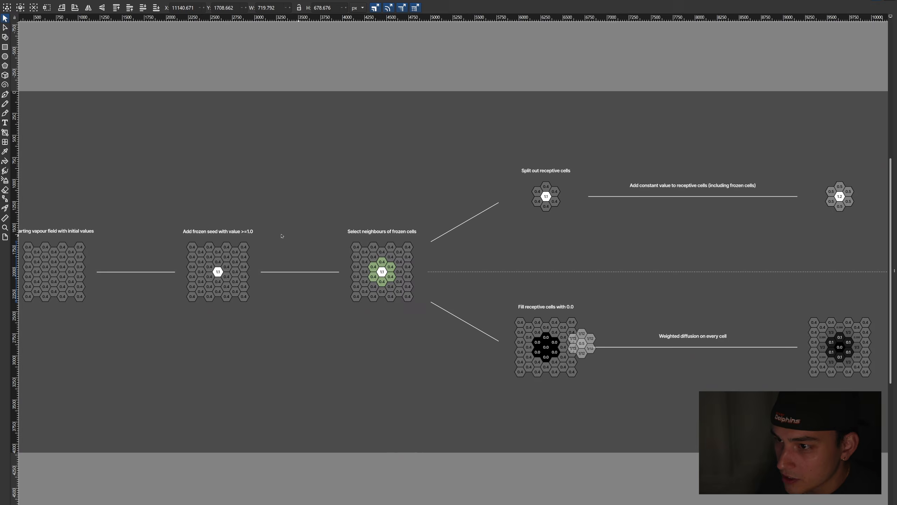
shift+scroll(282, 236, left, 6)
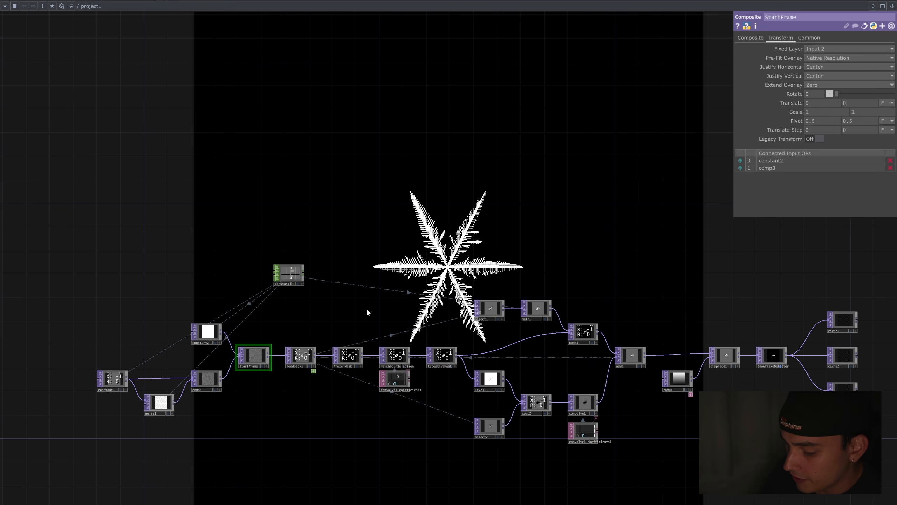
Switch to TouchDesigner, delete the entire existing snowflake network and place a Constant TOP in the empty project.
key(ctrl+a)
key(Delete)
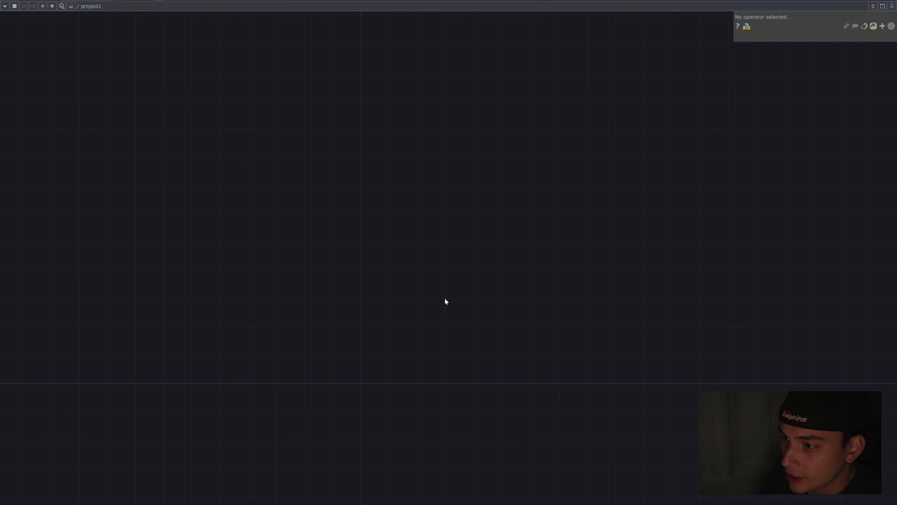
key(Tab)
text(constan)
key(Return)
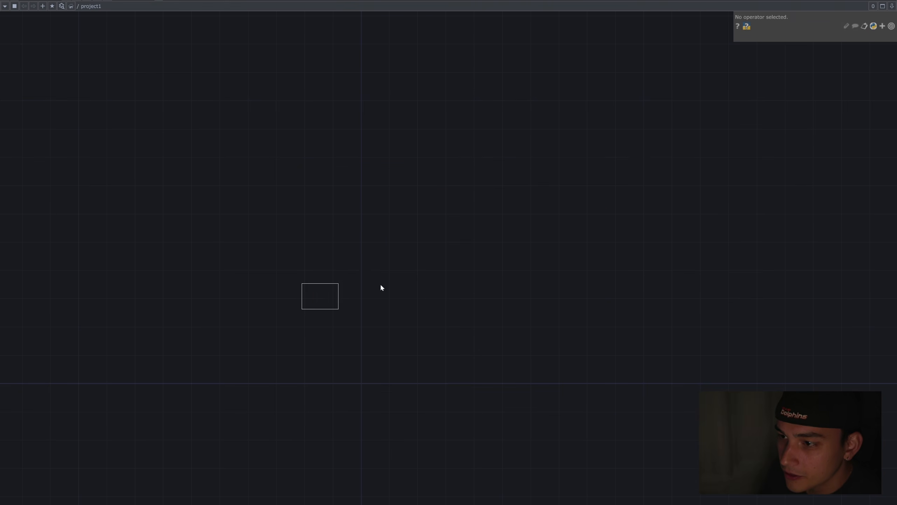
click(442, 315)
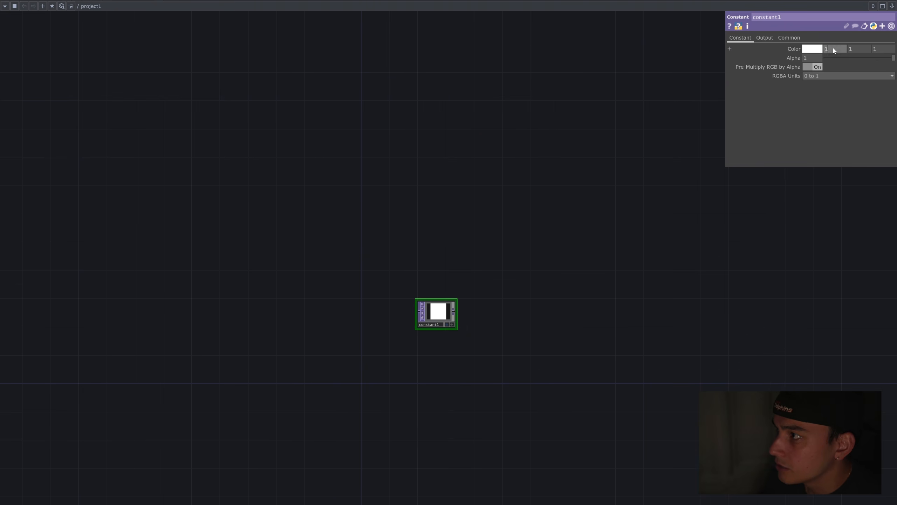
Set the Constant's red value to 0.4, its pixel format to 32-bit float (Mono) and its input smoothness to Nearest Pixel.
key(Return)
click(790, 38)
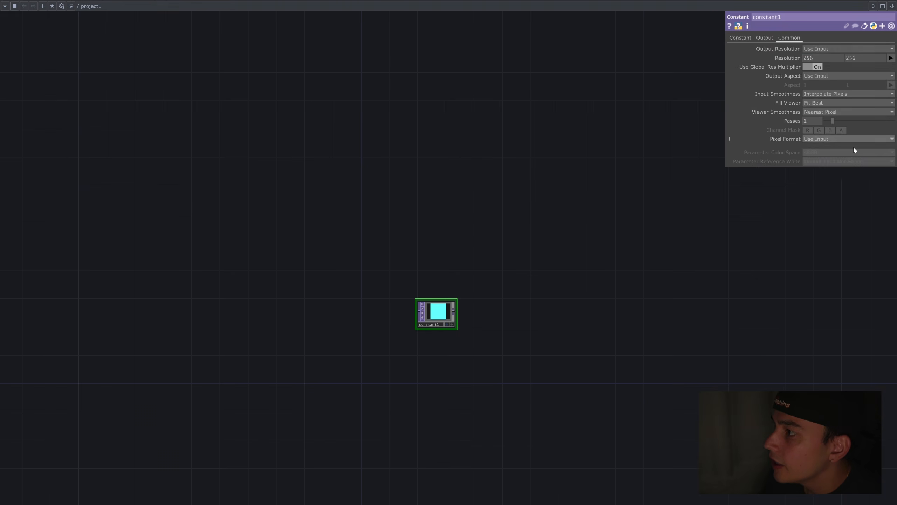
click(852, 138)
click(849, 229)
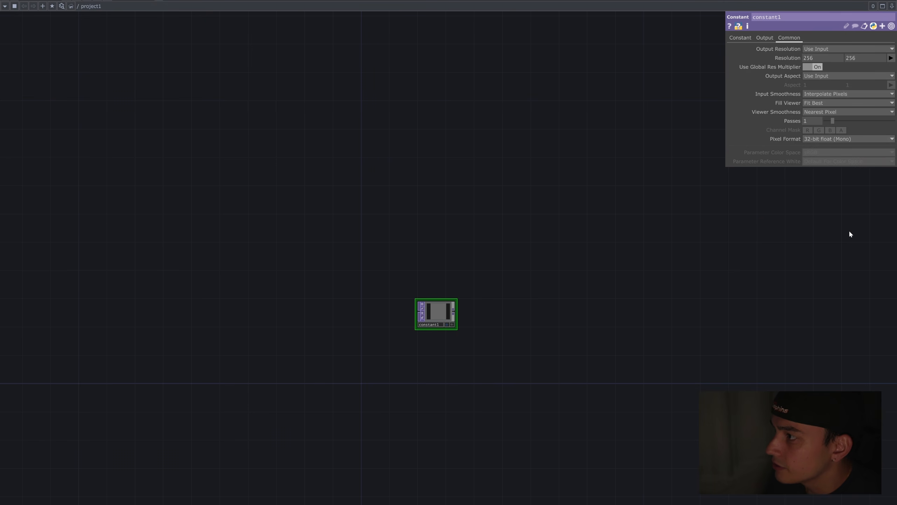
click(843, 112)
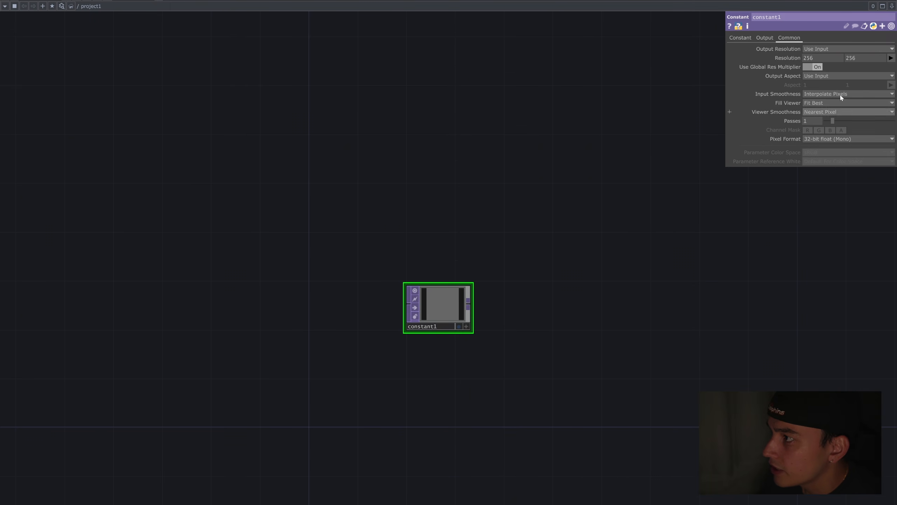
click(843, 103)
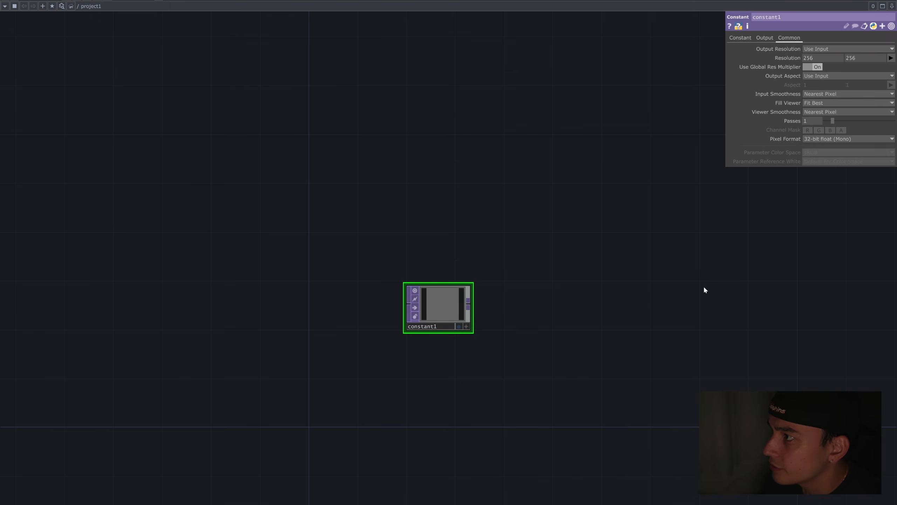
Set the Constant's resolution to 31 by 31 and return to its colour parameters.
click(829, 58)
text(31)
key(Tab)
text(31)
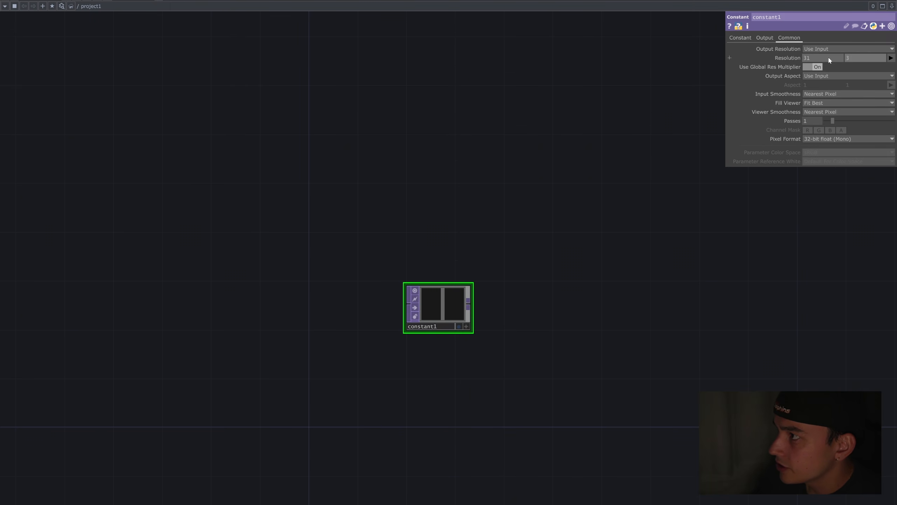
key(Return)
click(742, 37)
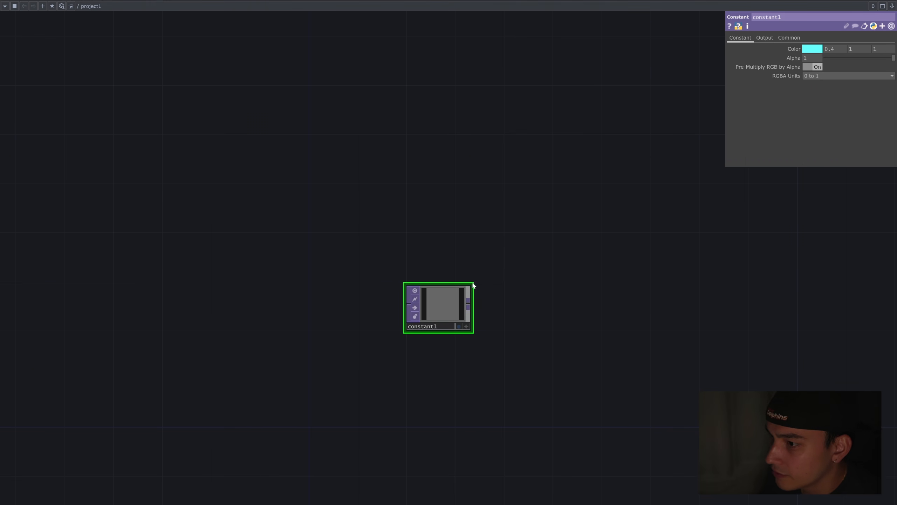
Add a second Constant TOP directly above the first one.
scroll(511, 312, up, 2)
scroll(587, 305, down, 1)
drag(587, 305, 579, 339)
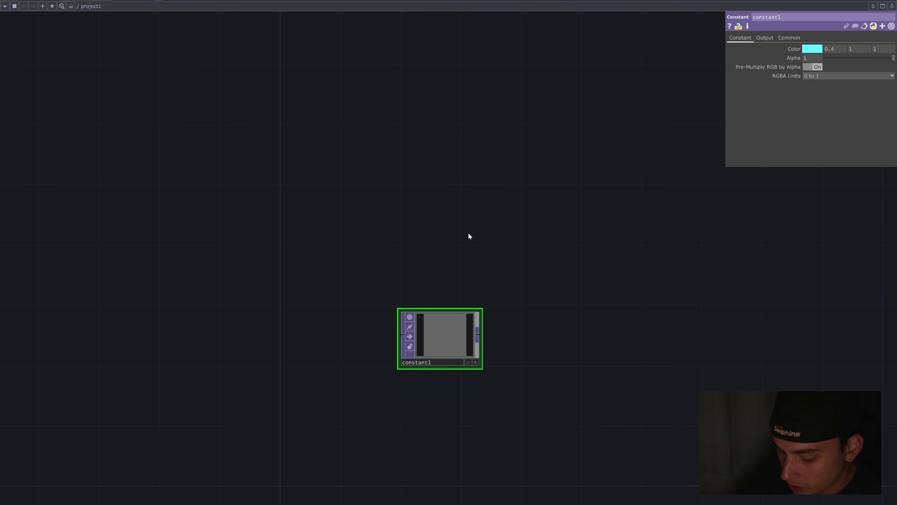
key(Tab)
text(con)
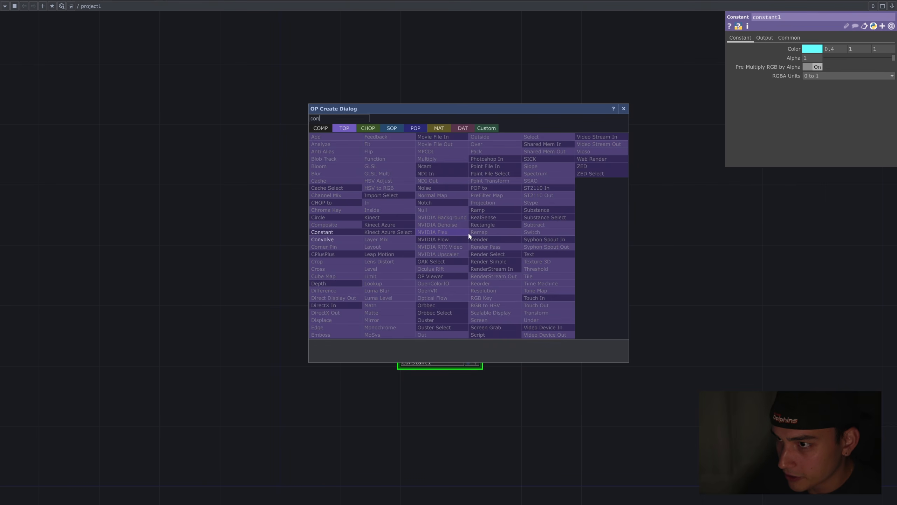
text(st)
click(355, 232)
click(399, 232)
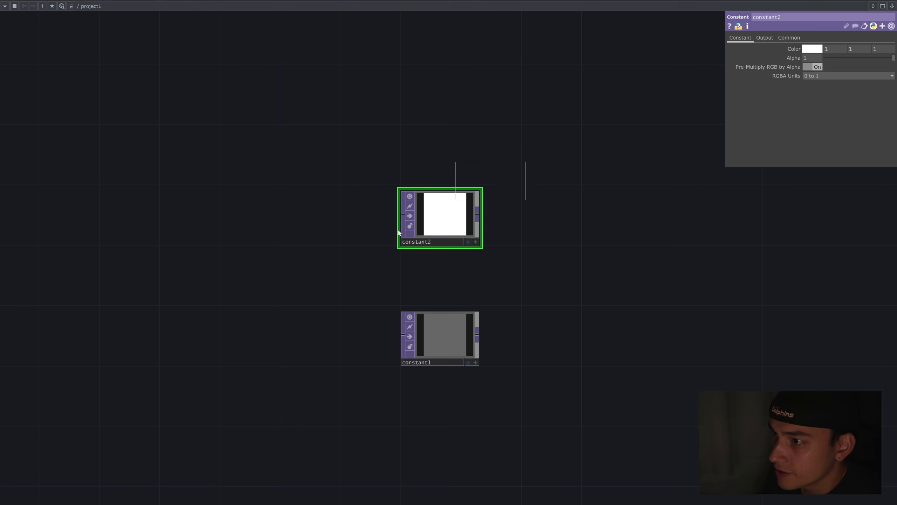
Set the second Constant's resolution to 1 by 1.
click(790, 38)
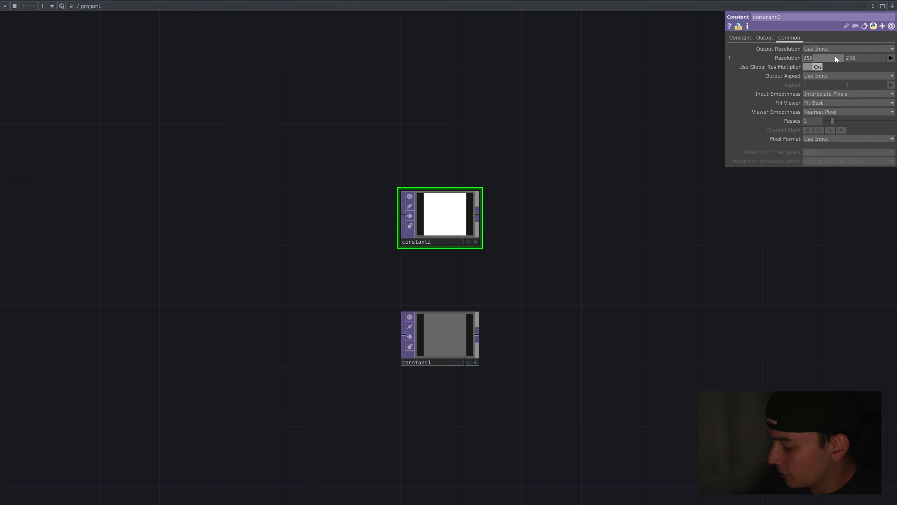
text(1)
key(Tab)
text(1)
key(Return)
Set the second Constant's input and viewer smoothness to Nearest Pixel and its pixel format to 32-bit float (Mono).
click(831, 95)
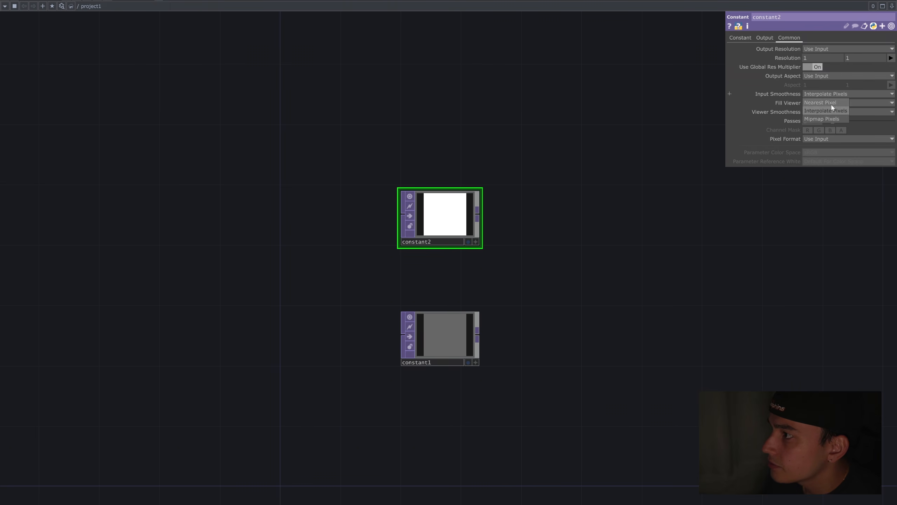
click(832, 103)
click(828, 139)
click(834, 229)
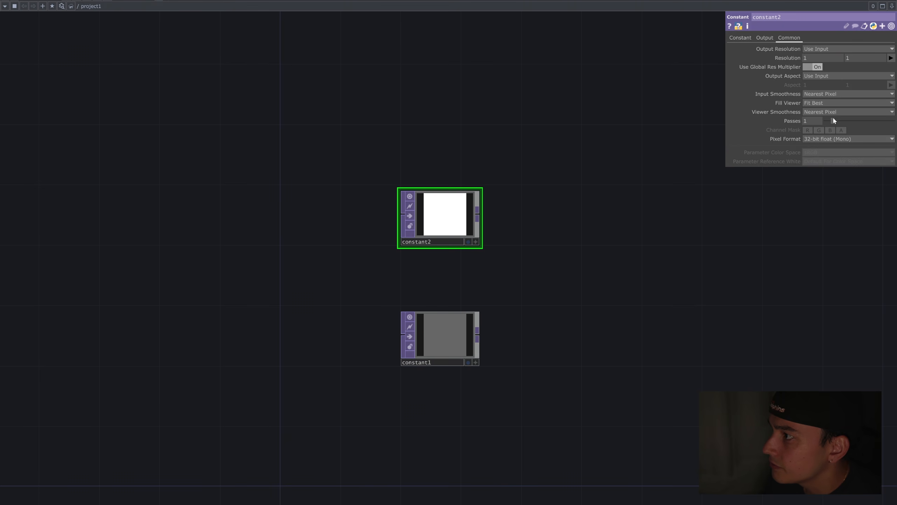
click(832, 113)
click(825, 130)
drag(673, 201, 698, 238)
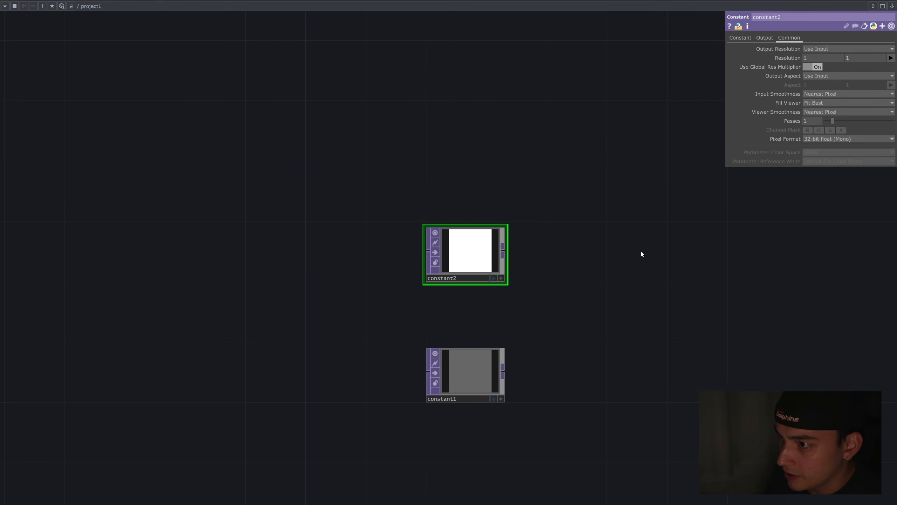
Try Interpolate Pixels and Nearest Pixel as the default viewer smoothness in the TOPs preferences, and discard the changes.
key(alt+p)
click(525, 154)
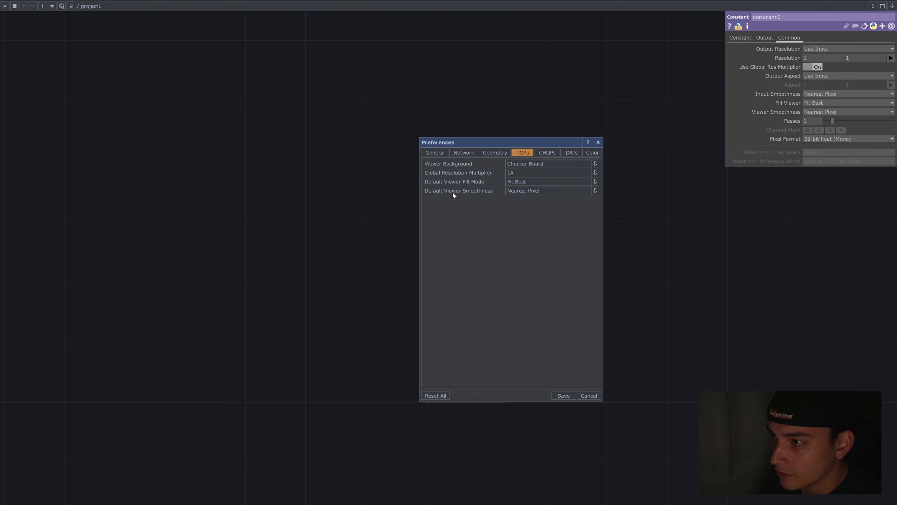
click(532, 191)
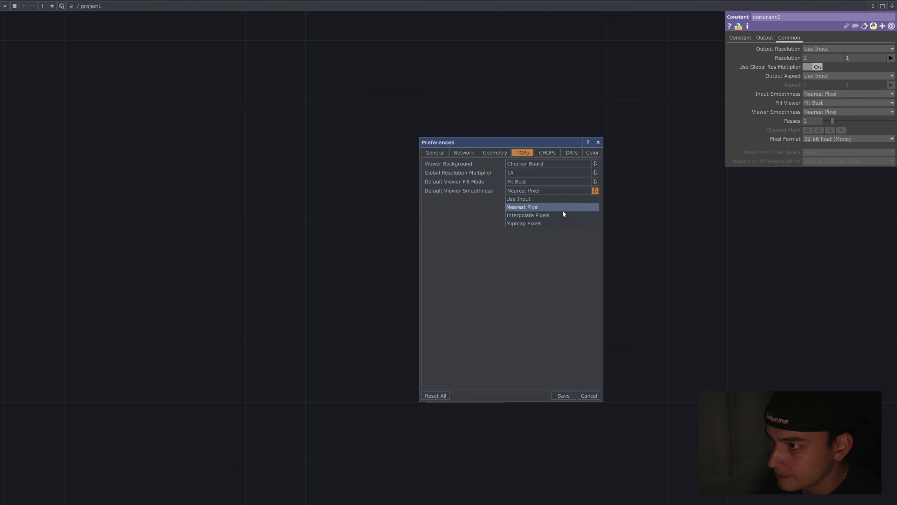
click(538, 215)
click(543, 191)
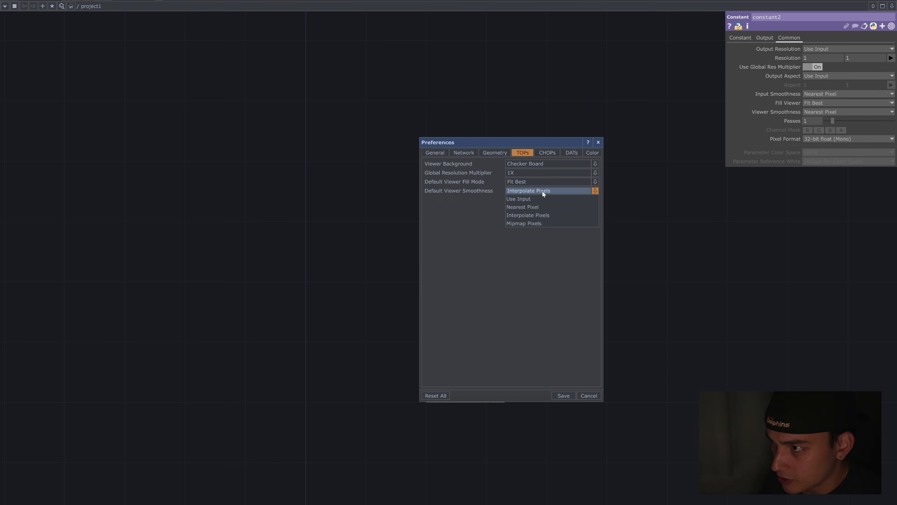
click(537, 207)
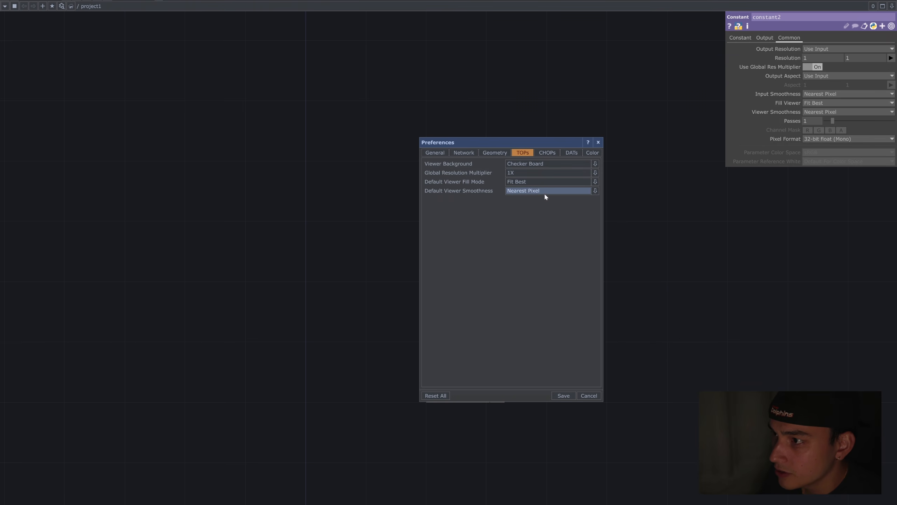
click(589, 395)
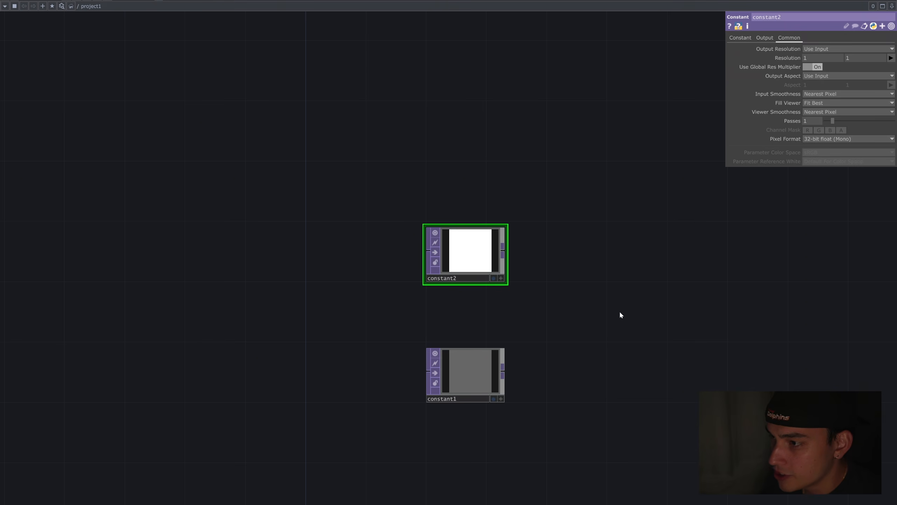
Set the second Constant's colour to red 1.1, green 0 and blue 0.
drag(648, 293, 520, 284)
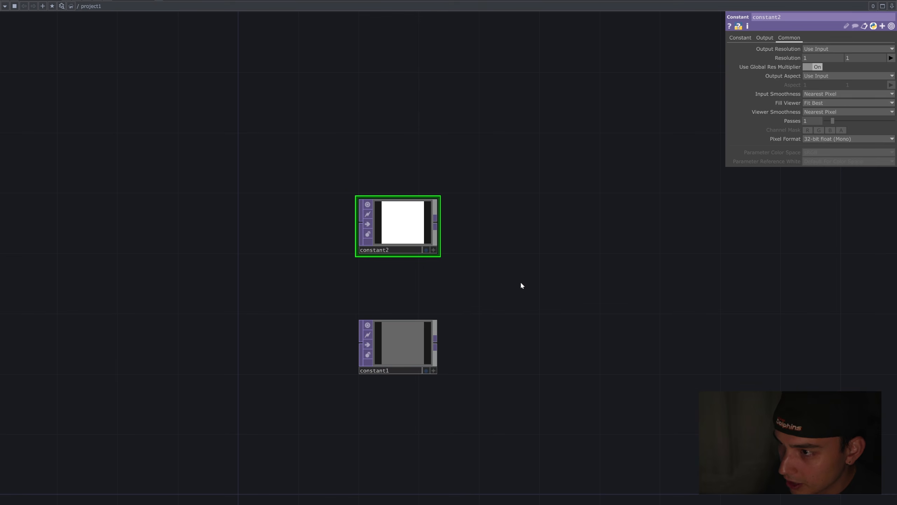
click(750, 36)
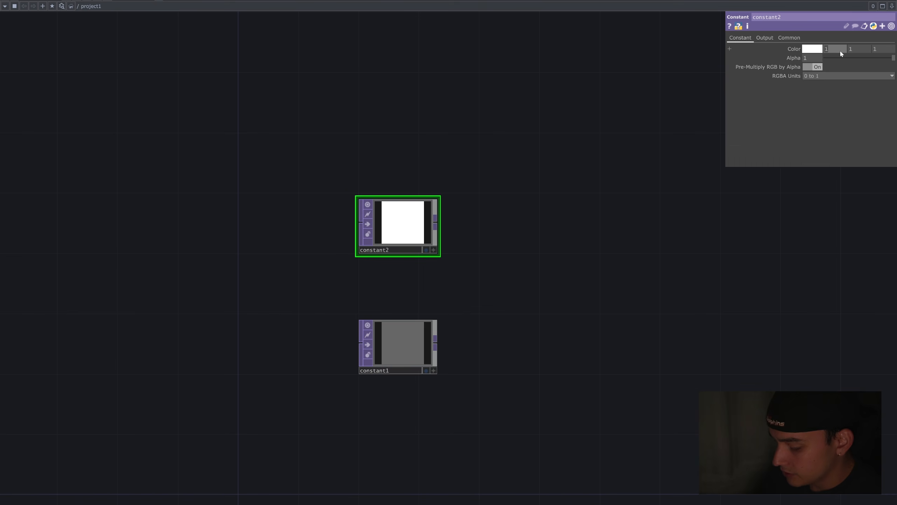
text(1.1)
key(Tab)
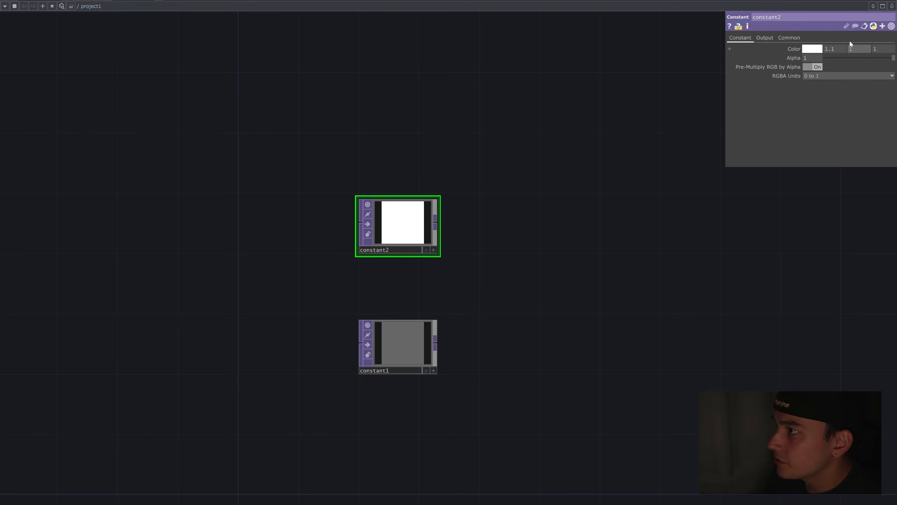
key(Tab)
text(0)
key(Return)
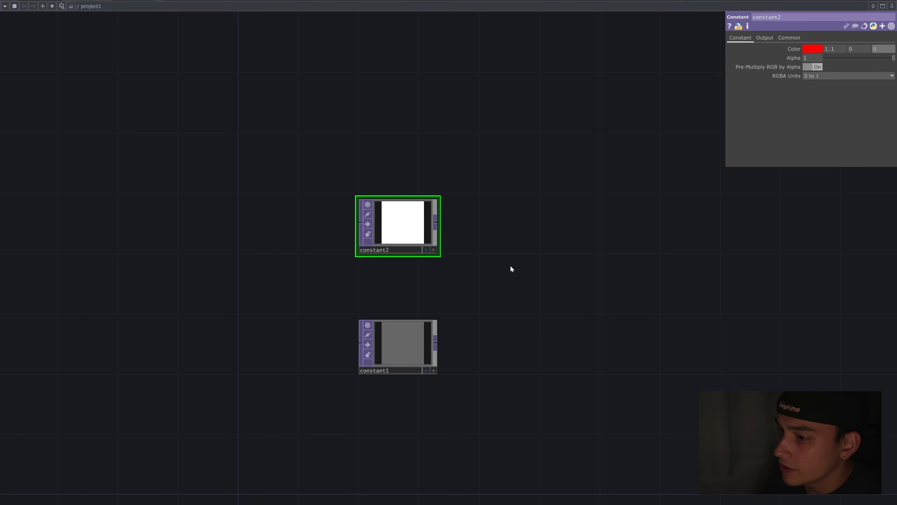
Set the green and blue values of the first Constant's colour to 0.
click(413, 344)
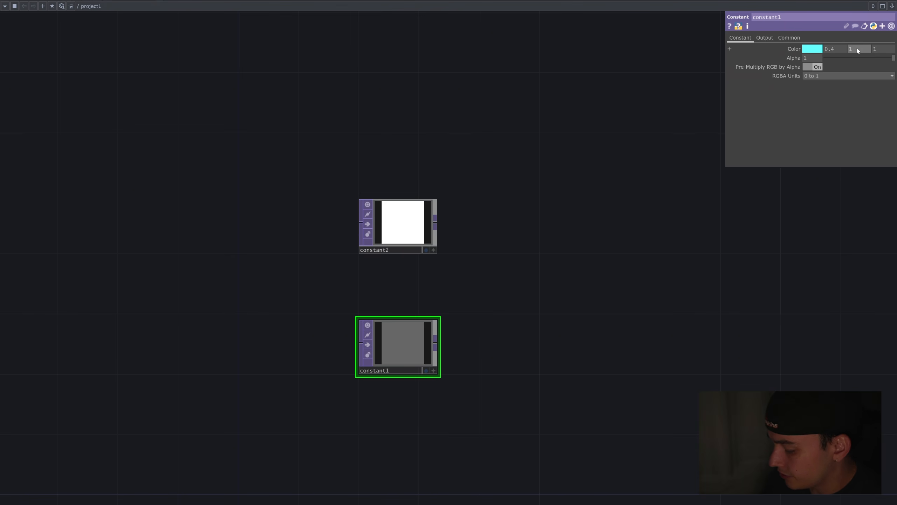
text(0)
key(Tab)
text(0)
key(Return)
Add a Composite TOP between and beyond the two Constants, with constant2 as its first input and constant1 as its second.
drag(436, 223, 350, 209)
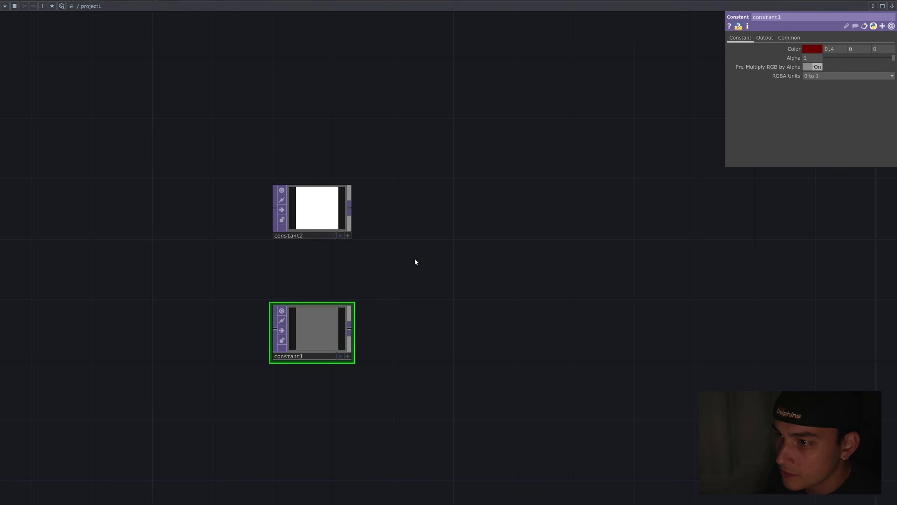
click(350, 212)
click(419, 259)
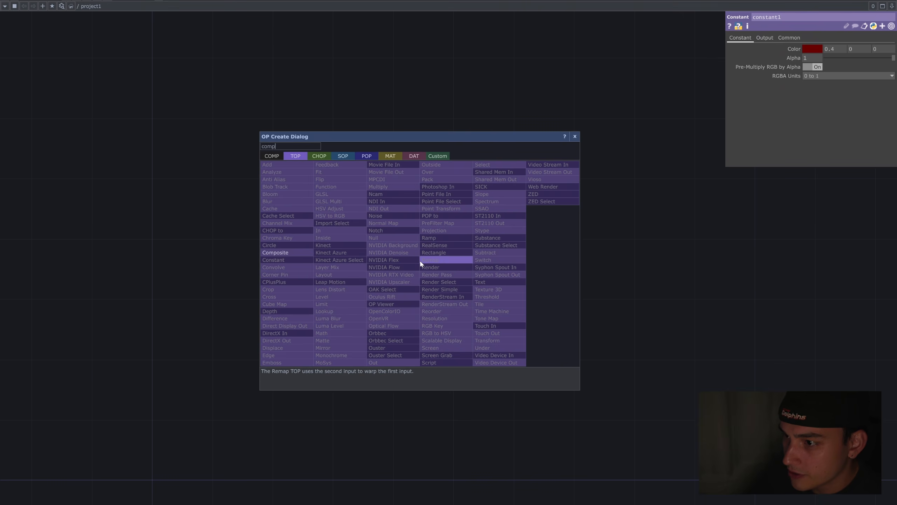
click(419, 260)
drag(421, 263, 437, 279)
drag(349, 328, 406, 273)
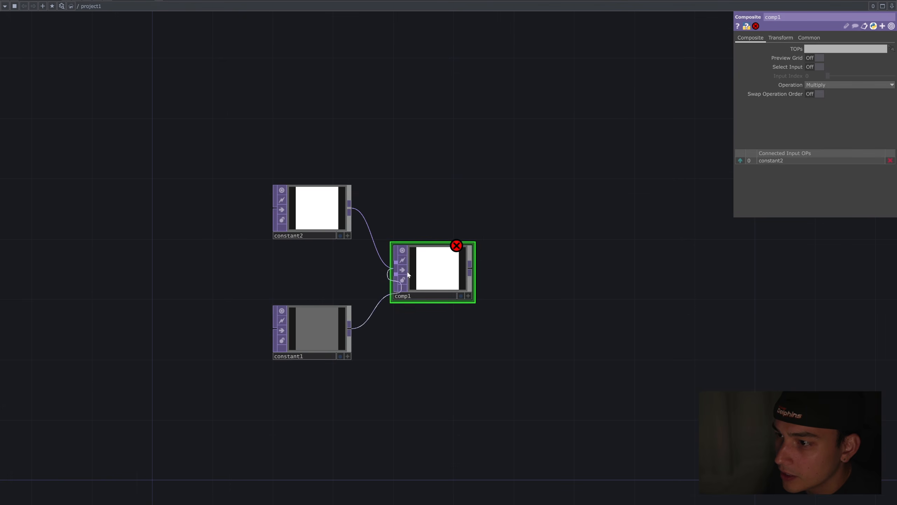
Set the Composite's Pre-Fit Overlay to Native Resolution.
click(781, 38)
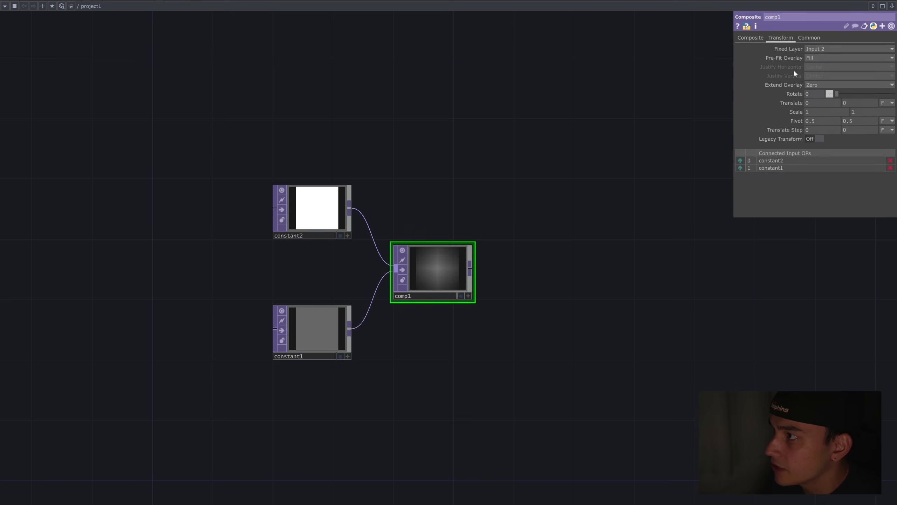
click(848, 58)
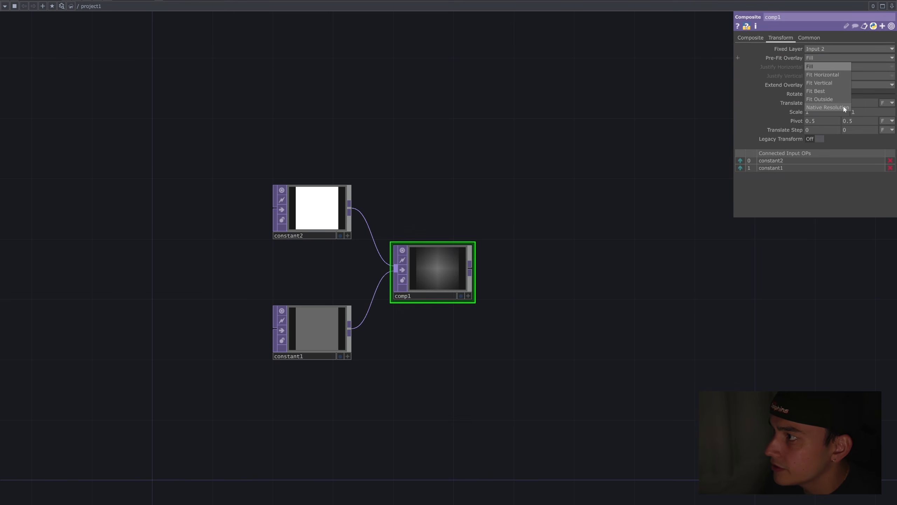
click(847, 108)
scroll(439, 286, up, 5)
drag(453, 106, 530, 127)
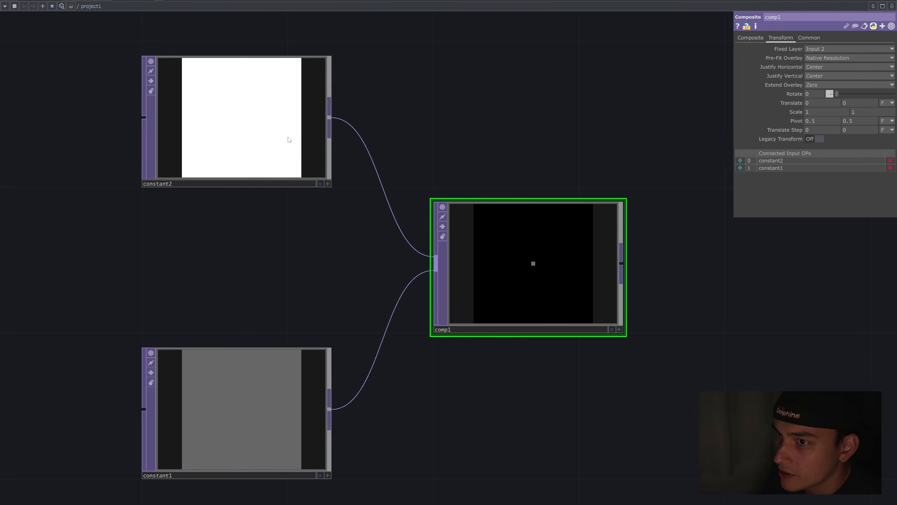
Check both Constants and change the Composite's operation to Brightest.
click(288, 138)
click(264, 421)
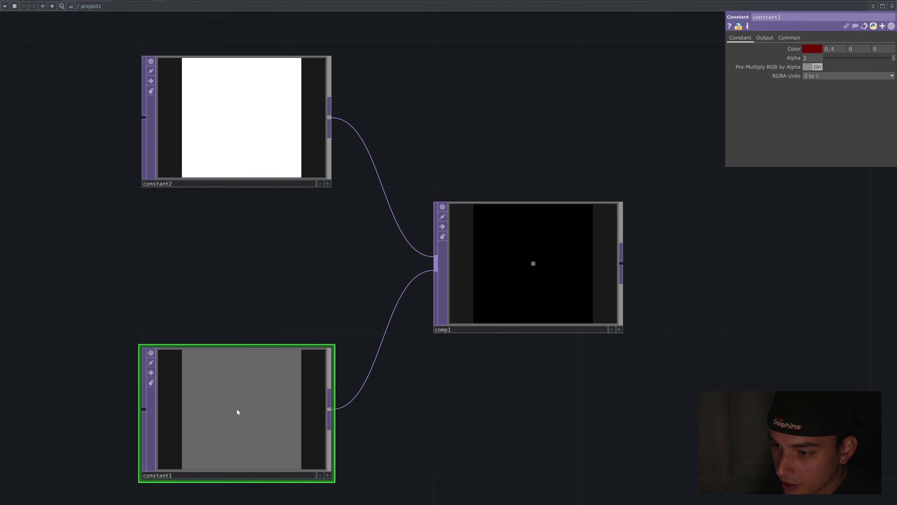
click(613, 285)
drag(674, 303, 701, 325)
click(750, 37)
click(845, 85)
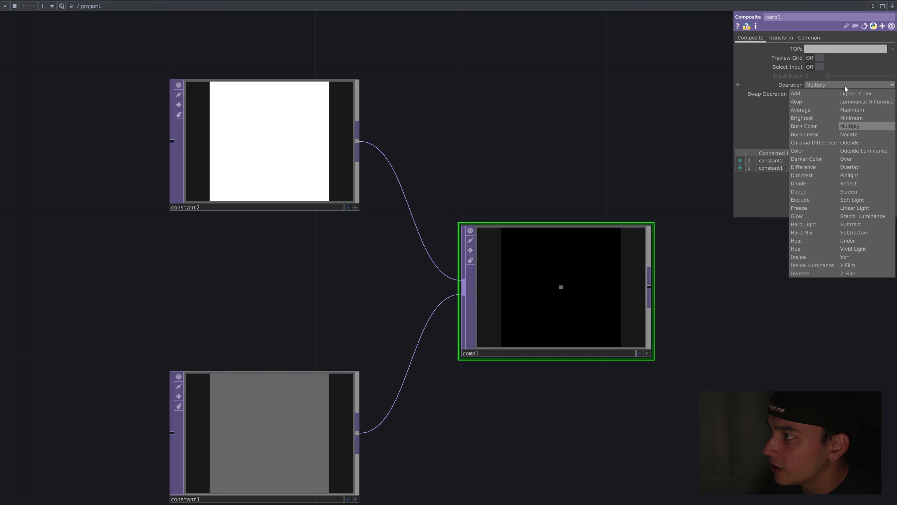
click(822, 117)
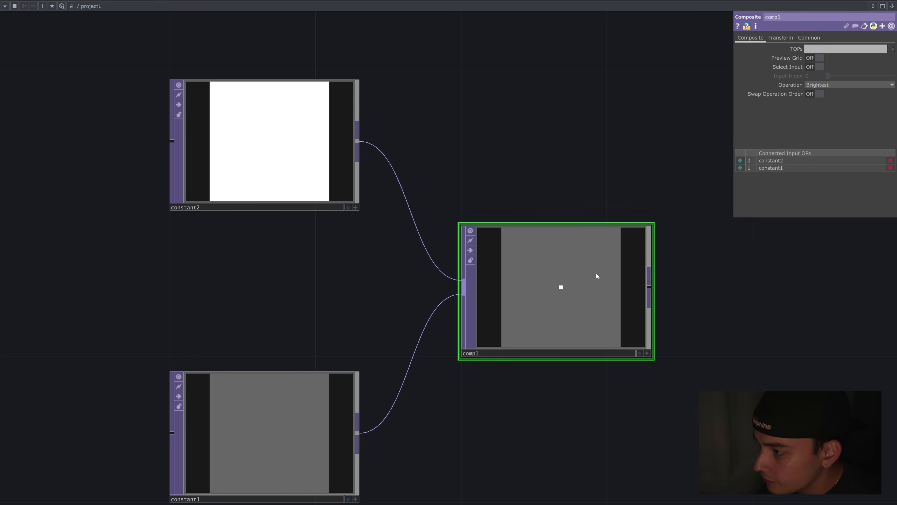
Inspect the Composite's pixel values around the centre seed and at the field's edge in its active viewer.
click(647, 353)
key(d)
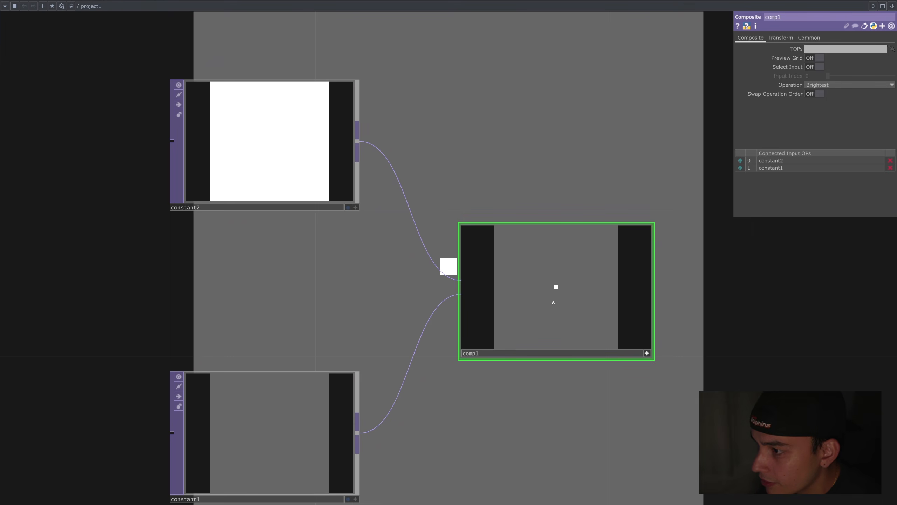
click(647, 353)
click(640, 353)
click(647, 353)
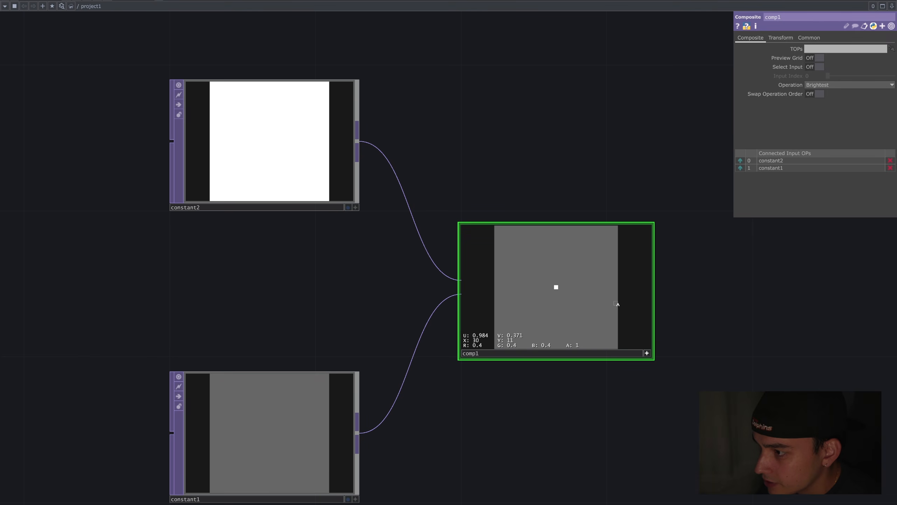
key(d)
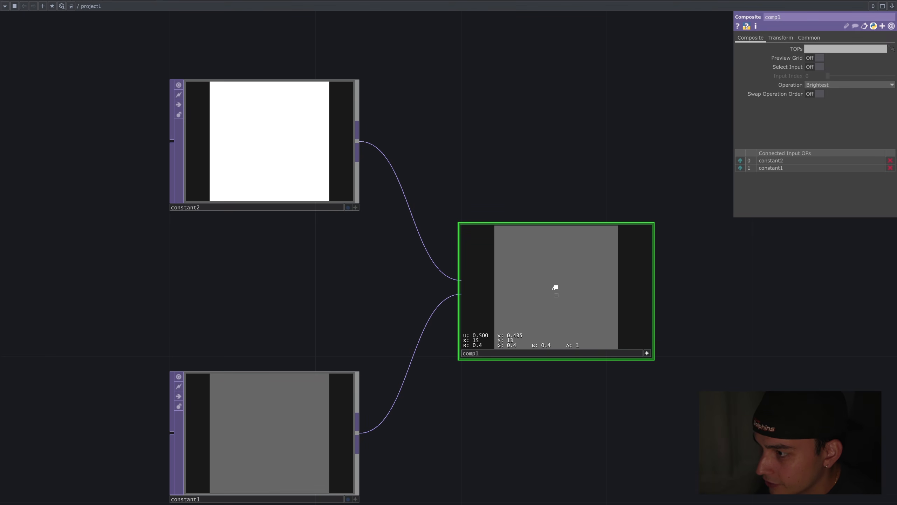
Rename the Composite TOP to StartingField.
scroll(511, 373, down, 3)
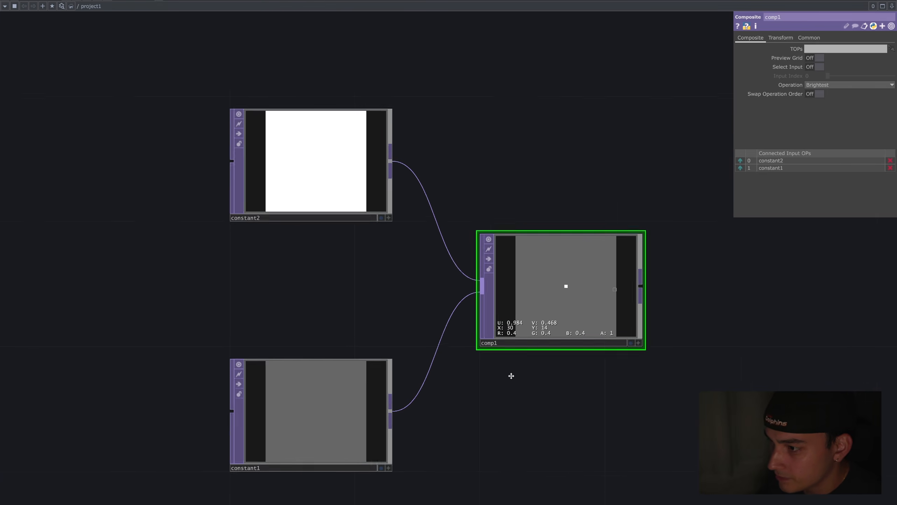
click(475, 336)
text(StartingF)
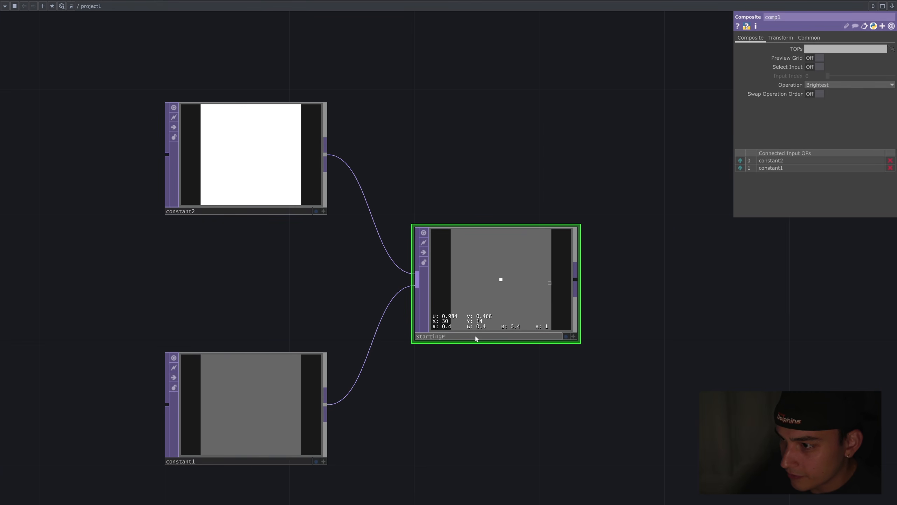
key(Return)
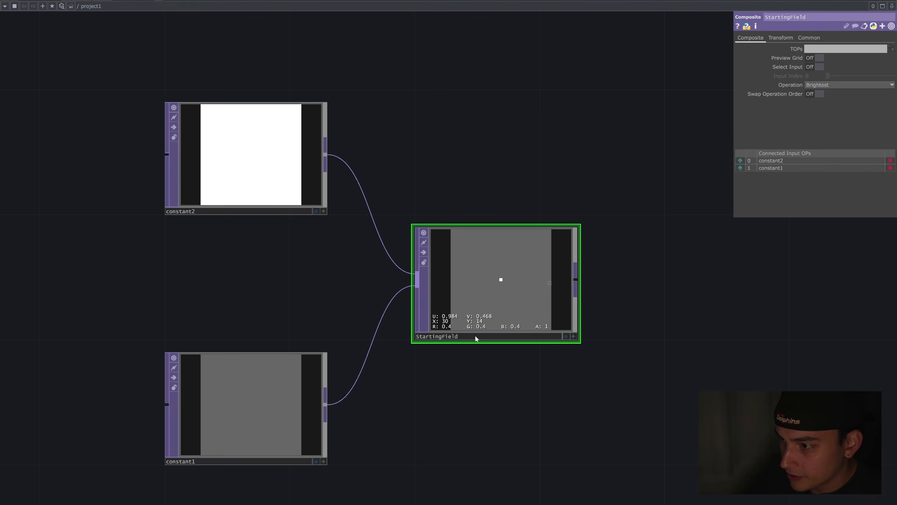
Switch to the Inkscape diagram and examine its stages from the frozen seed to selecting neighbours of frozen cells.
scroll(534, 321, down, 3)
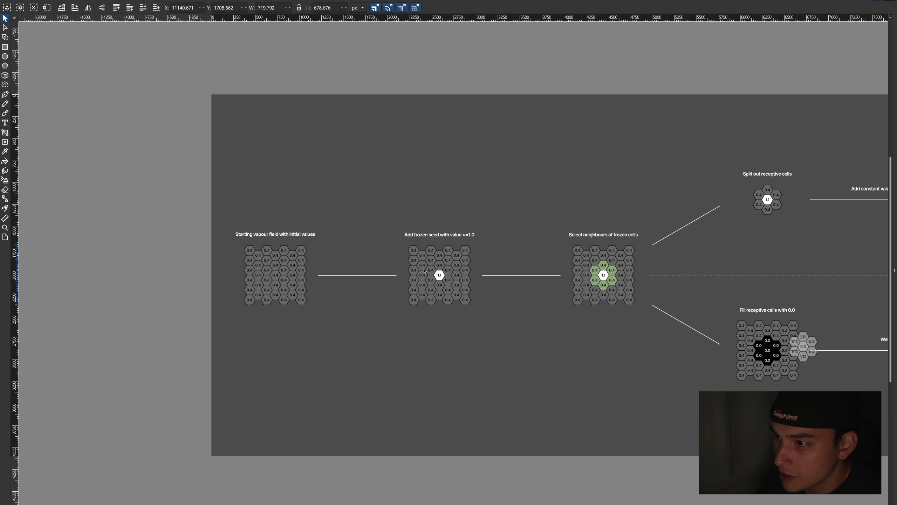
scroll(424, 272, up, 2)
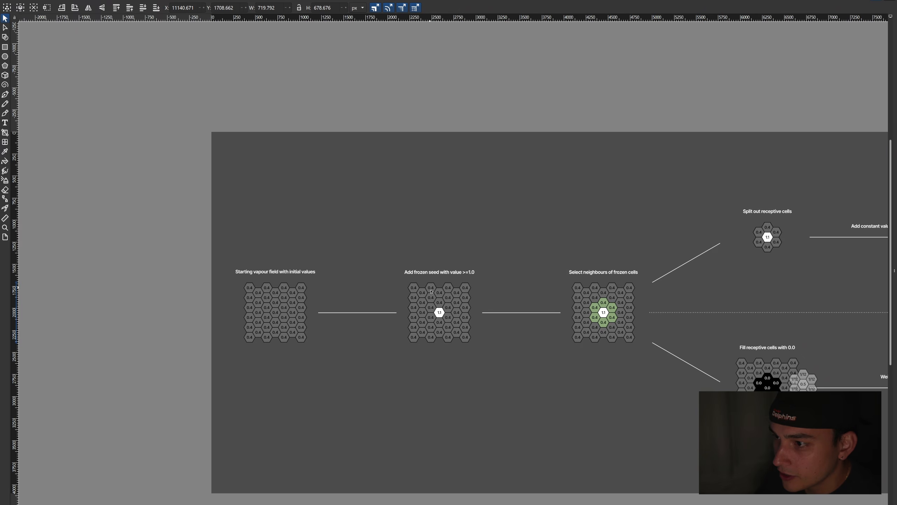
ctrl+scroll(513, 360, up, 2)
middle_drag(512, 360, 354, 343)
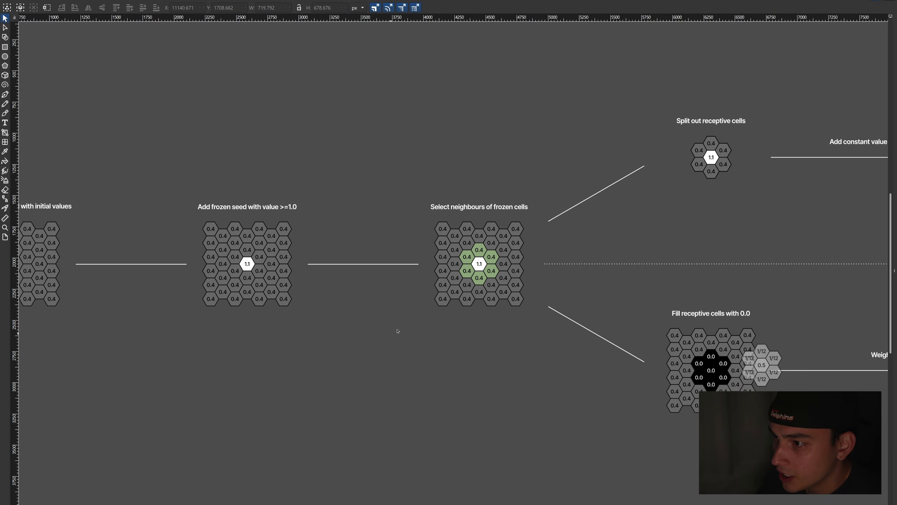
drag(401, 185, 573, 385)
key(Escape)
Examine the diagram's loop from selecting neighbours to adding both branches together and feeding the result back.
ctrl+scroll(390, 367, down, 3)
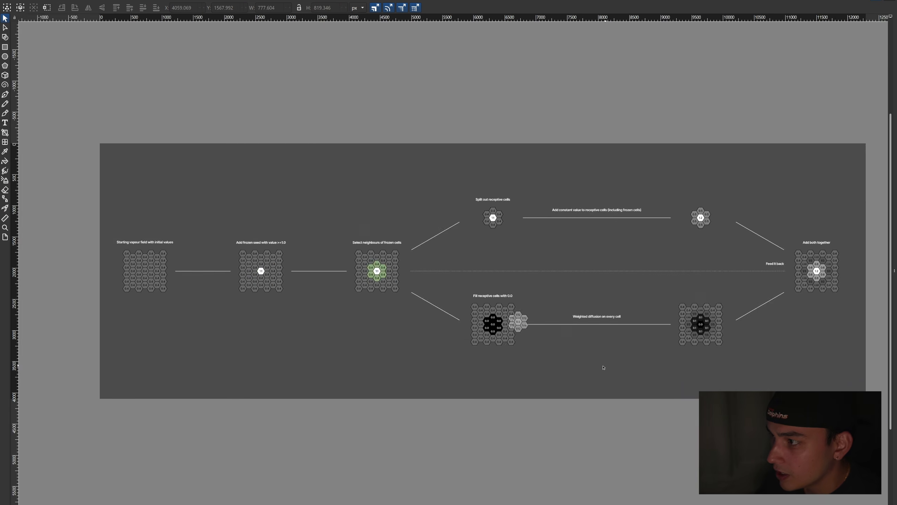
middle_drag(604, 368, 487, 384)
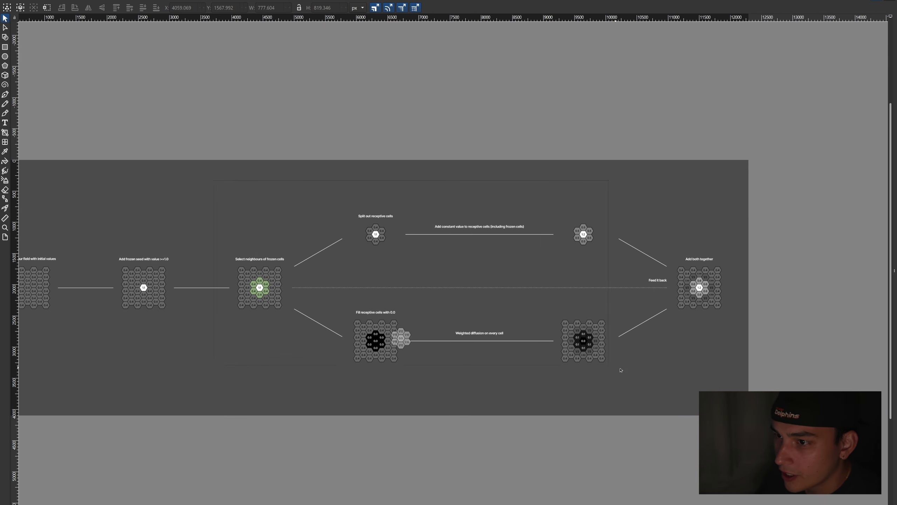
drag(214, 180, 730, 403)
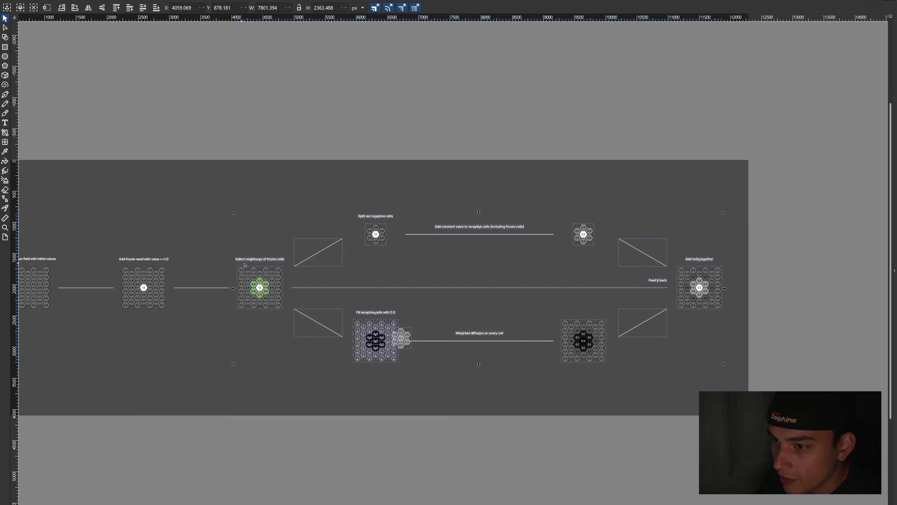
click(273, 234)
drag(294, 226, 295, 226)
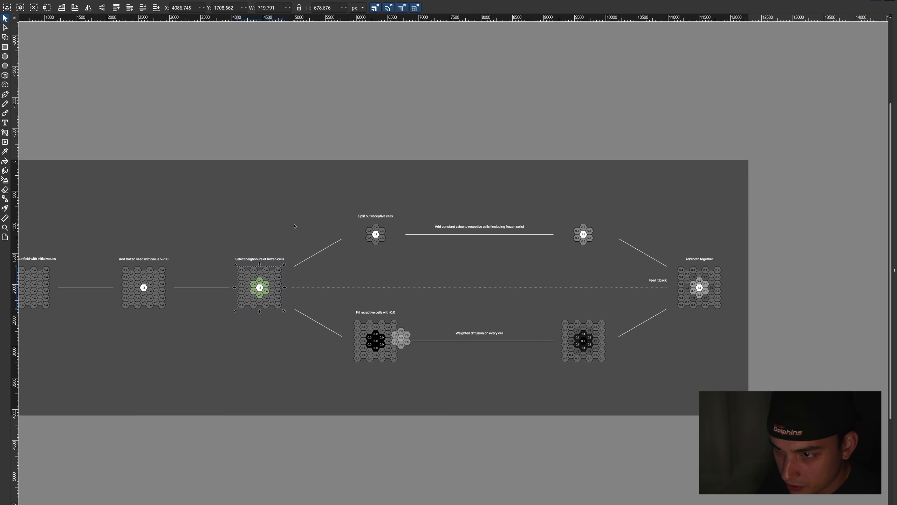
drag(213, 340, 214, 340)
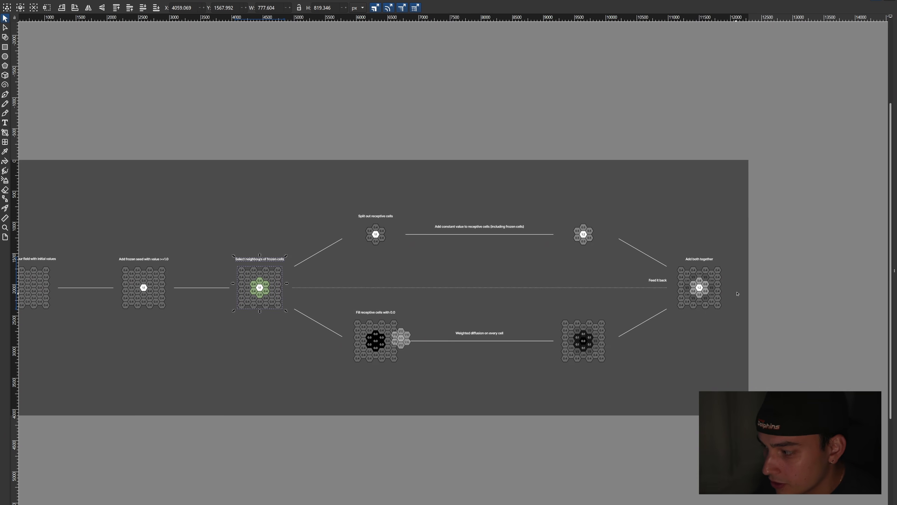
Switch to TouchDesigner and add a Feedback TOP connected to the StartingField output.
key(alt+Tab)
drag(549, 314, 424, 331)
click(306, 296)
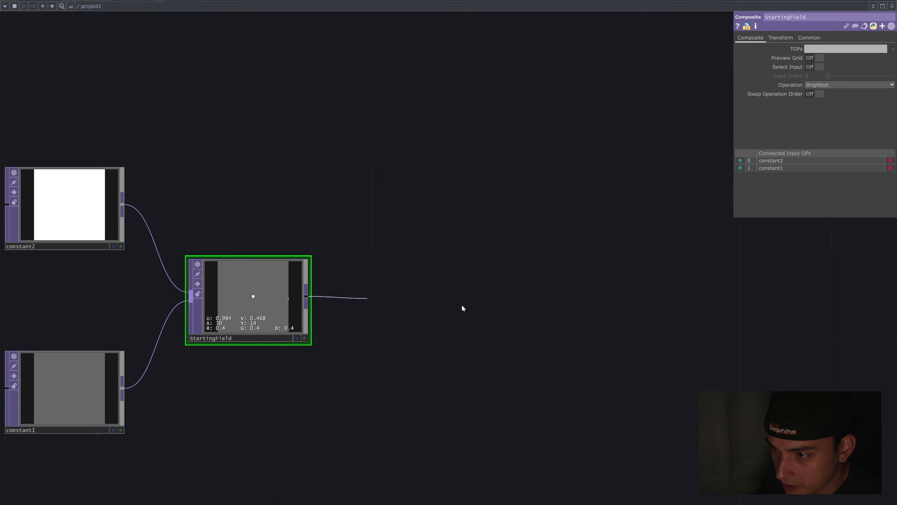
click(459, 307)
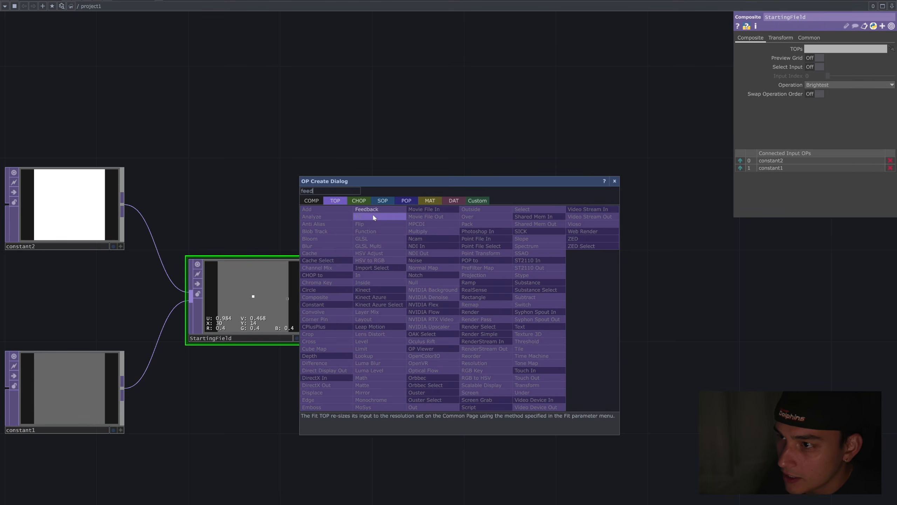
click(380, 217)
click(449, 320)
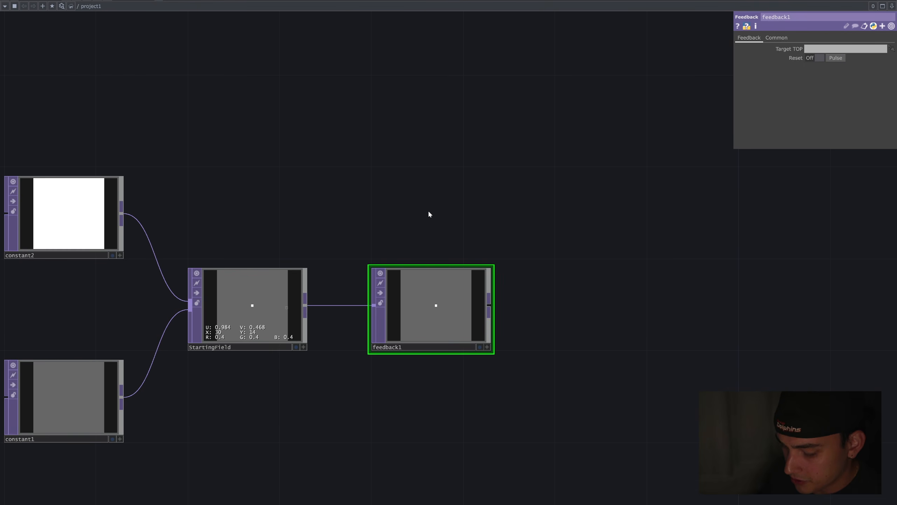
Add a Keyboard In CHOP above the Feedback TOP and link its k1 channel to the Feedback's Reset Pulse.
key(Tab)
text(keybo)
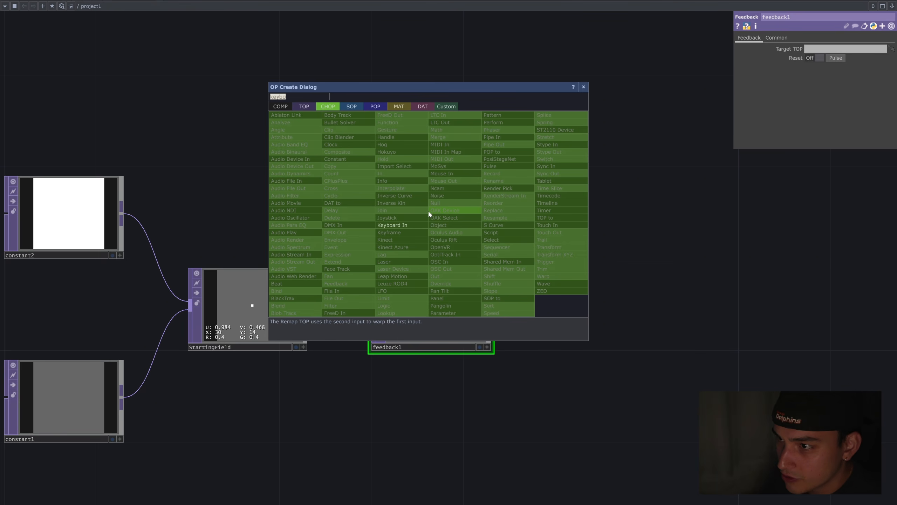
click(420, 228)
click(442, 205)
click(447, 317)
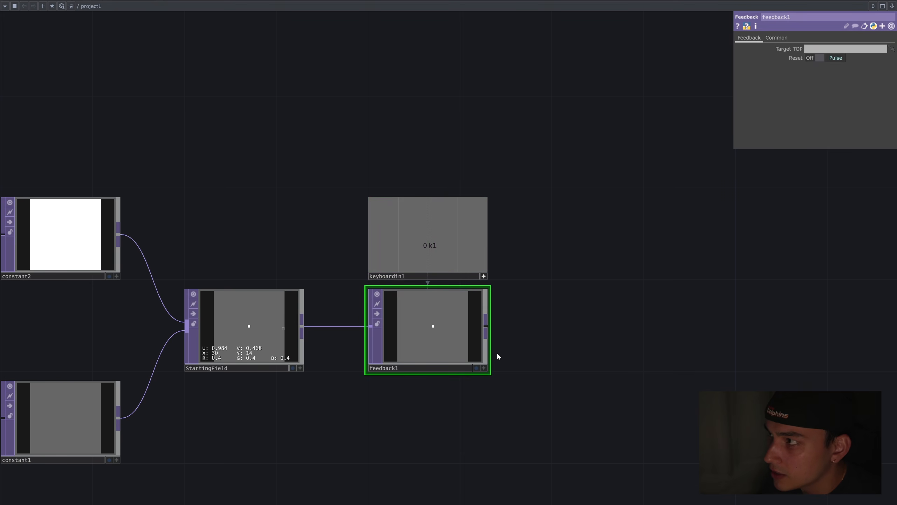
Dock the Keyboard In CHOP to feedback1 and collapse it.
right_click(455, 238)
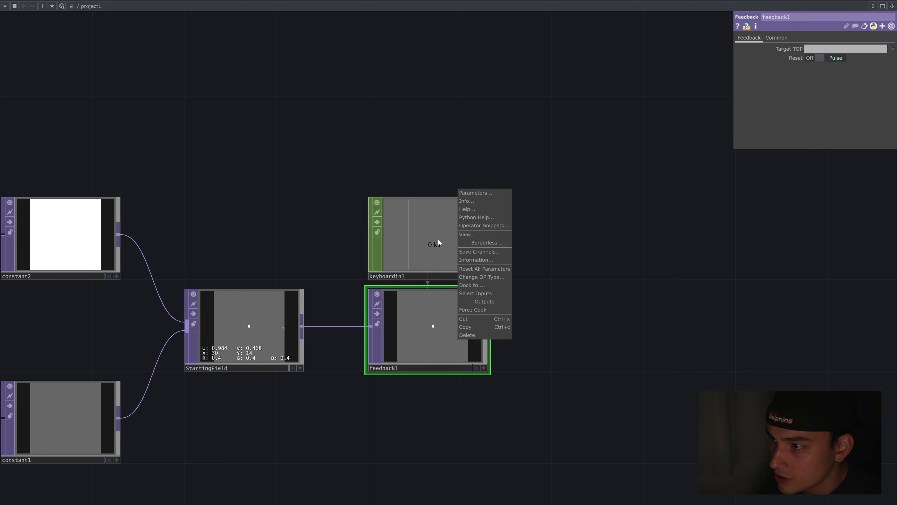
click(453, 247)
right_click(455, 250)
click(486, 284)
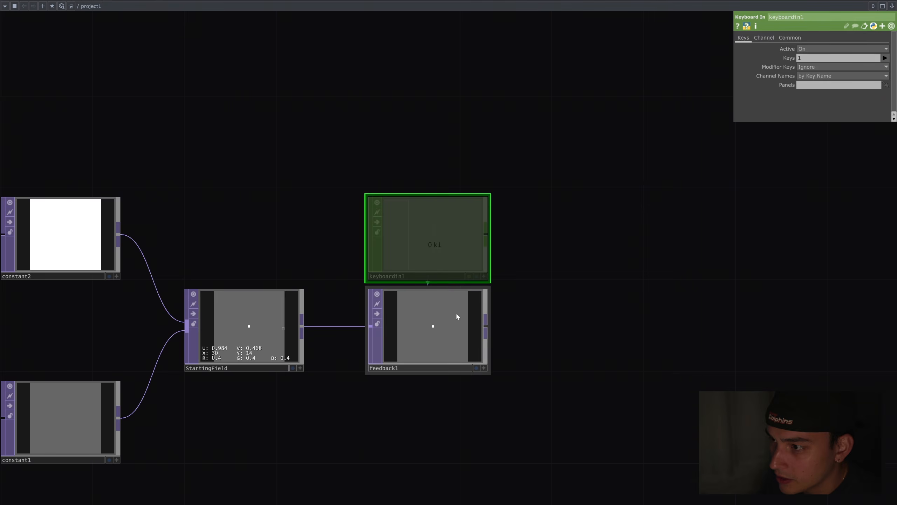
click(456, 313)
drag(535, 340, 558, 295)
click(508, 331)
click(507, 331)
click(507, 331)
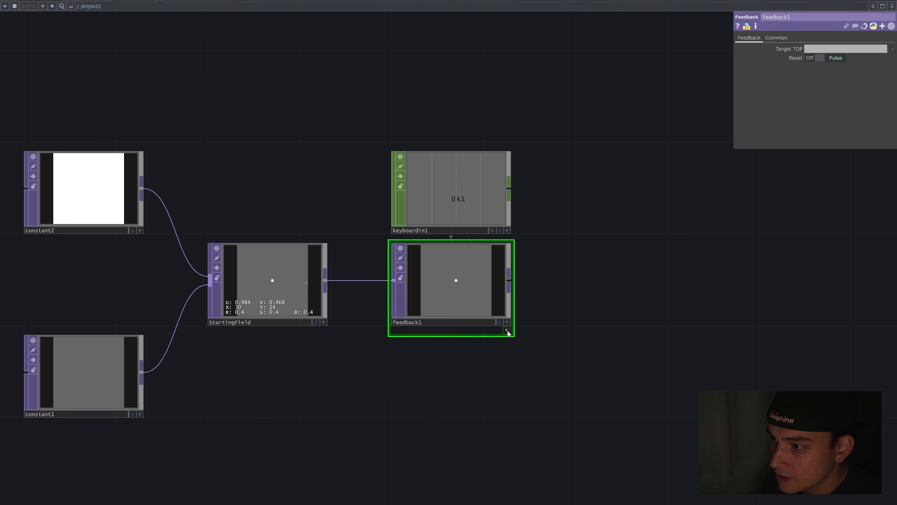
click(507, 331)
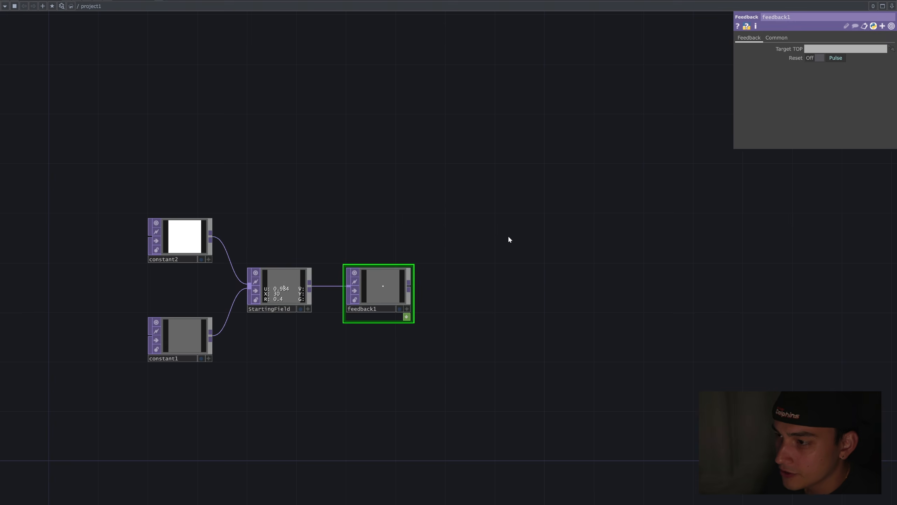
Add a Threshold TOP connected to feedback1's output and set its threshold to 1.
scroll(448, 292, up, 2)
drag(477, 289, 518, 289)
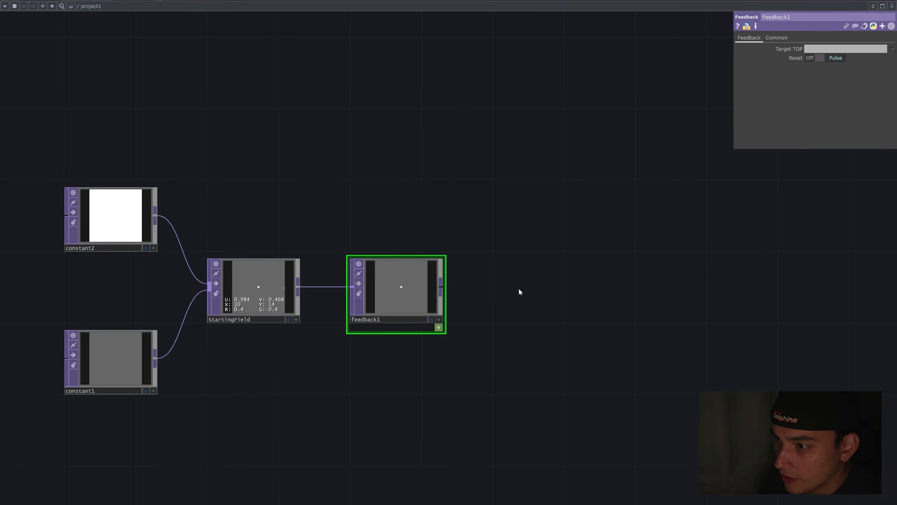
click(441, 287)
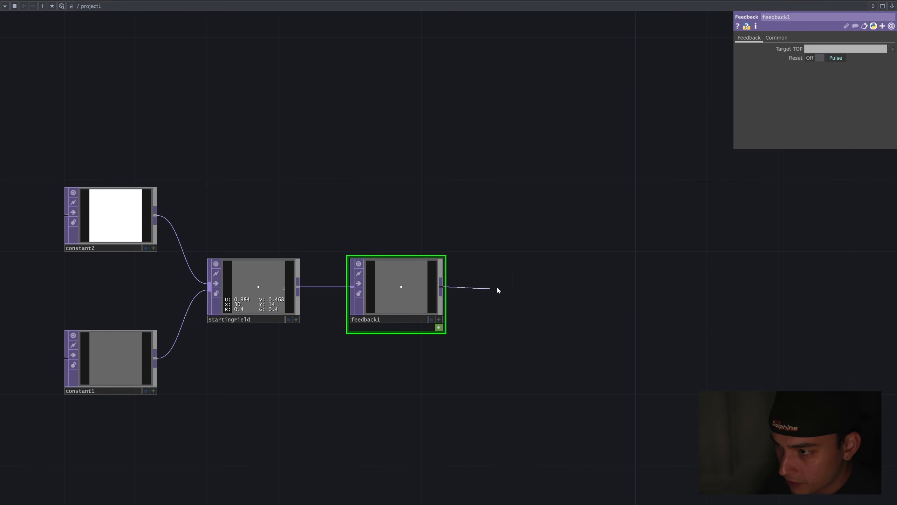
click(498, 288)
text(thres)
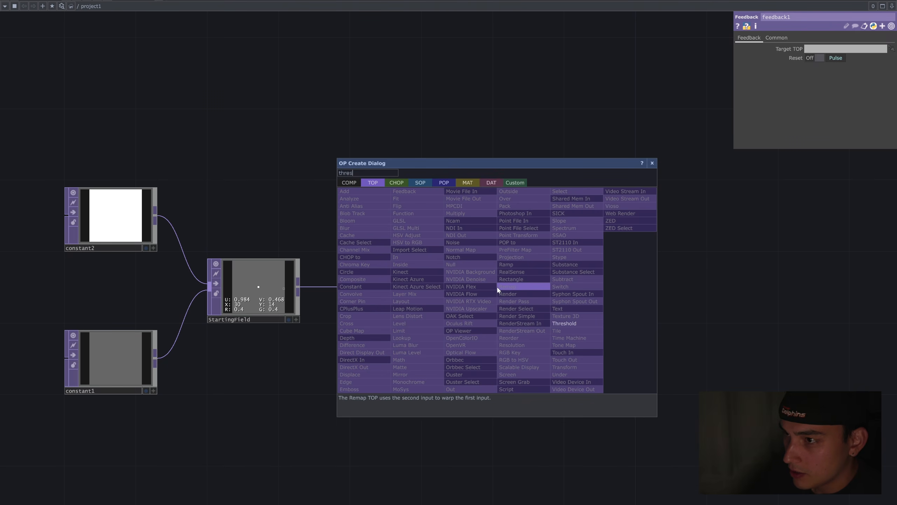
click(593, 324)
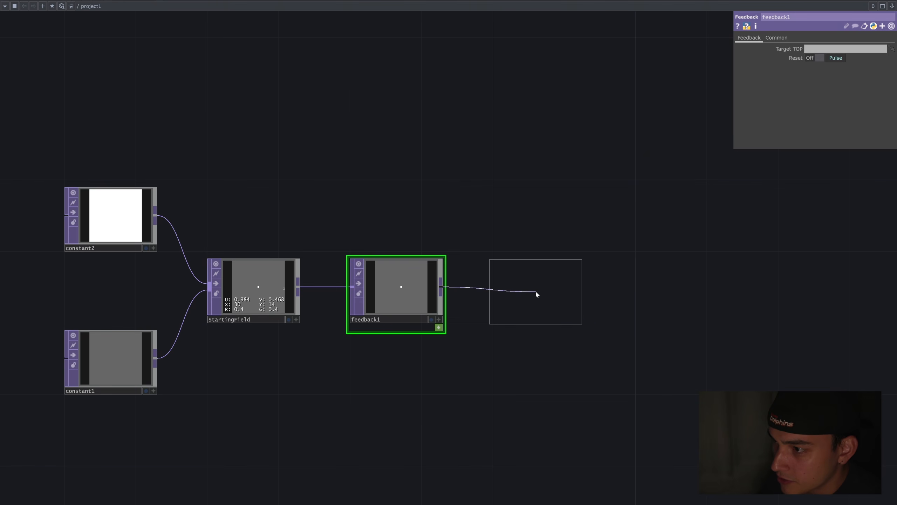
click(543, 295)
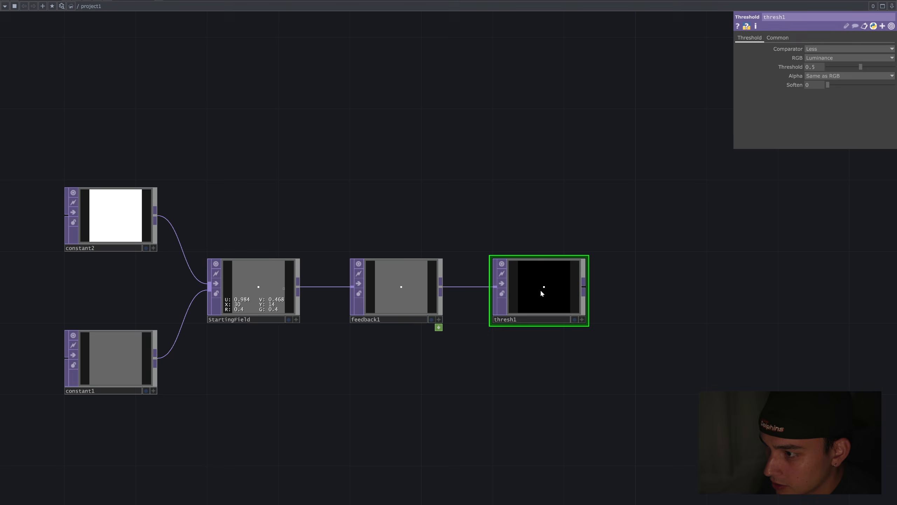
scroll(615, 358, up, 5)
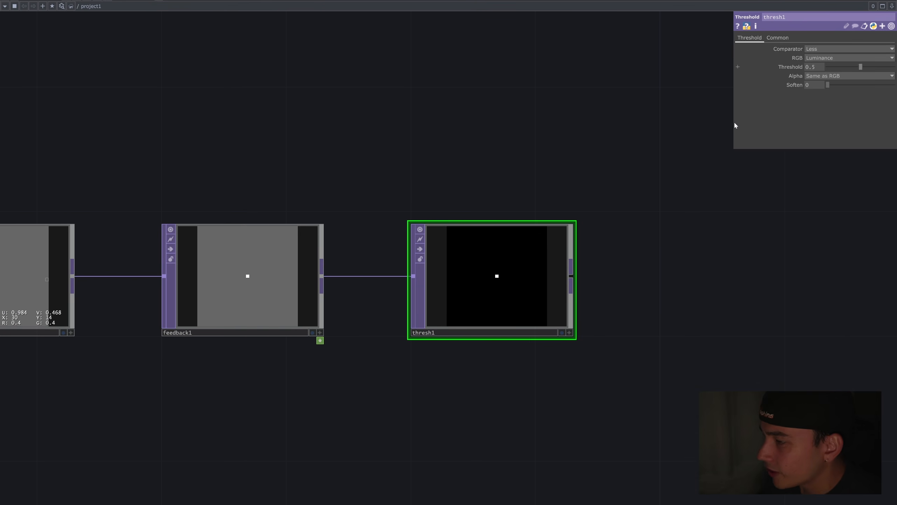
drag(861, 67, 895, 69)
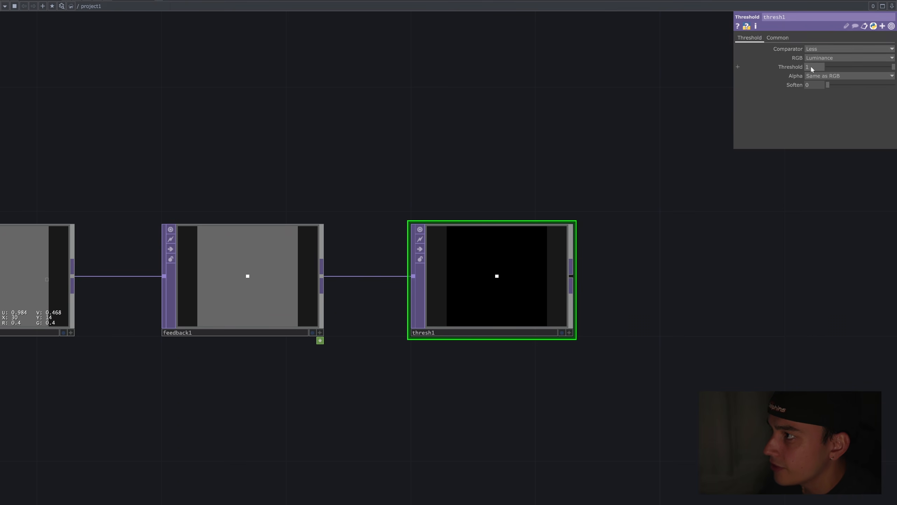
Inspect pixel values at the seed and in the surrounding field in the Threshold and Feedback TOPs' active viewers.
click(570, 332)
drag(466, 365, 594, 385)
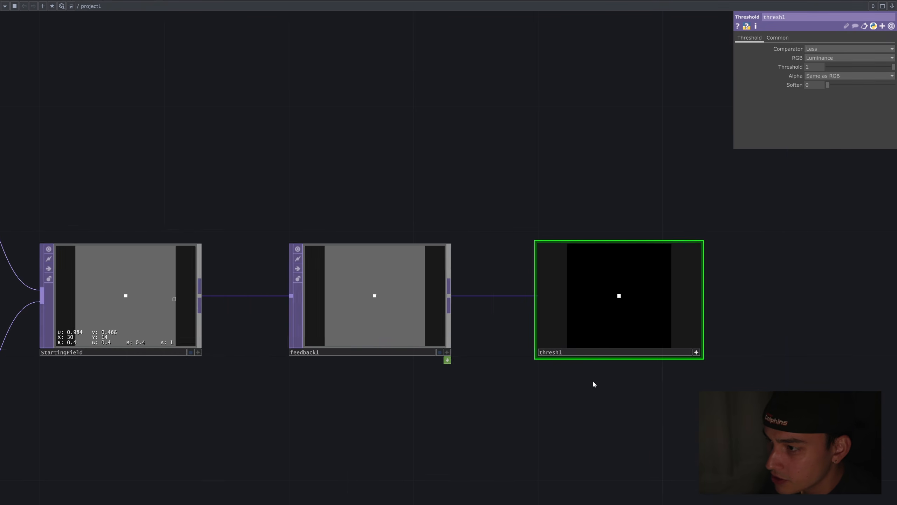
scroll(626, 318, up, 2)
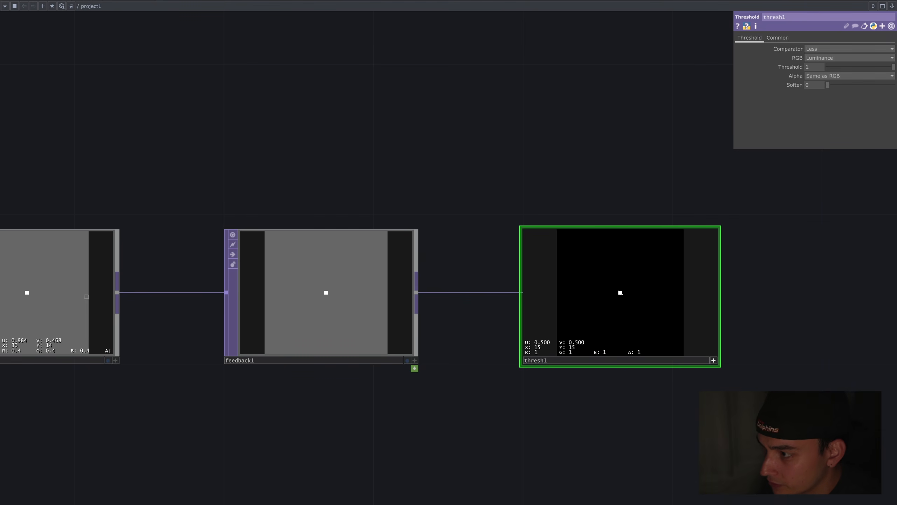
click(415, 361)
drag(459, 354, 497, 352)
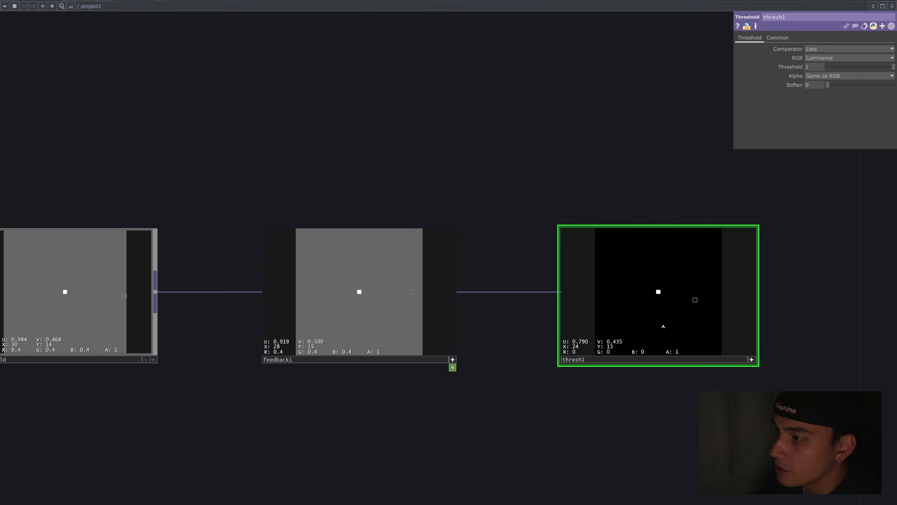
Deactivate the Threshold TOP's viewer and rename the node FrozenMask.
drag(737, 385, 563, 370)
click(578, 344)
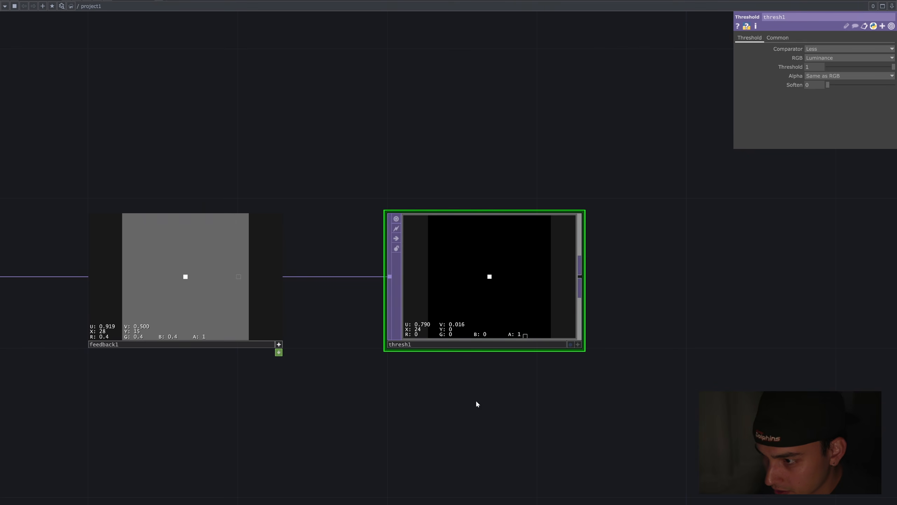
drag(477, 405, 416, 395)
click(355, 338)
text(FrozenMask)
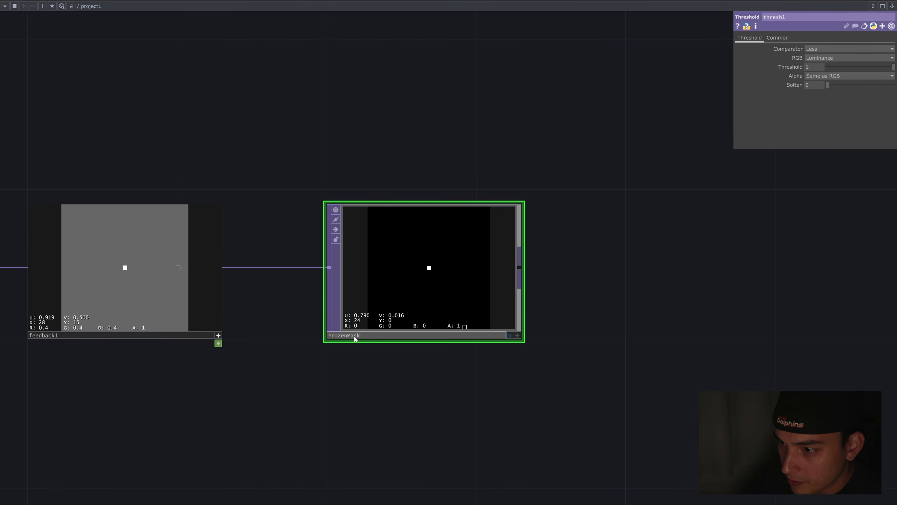
key(Return)
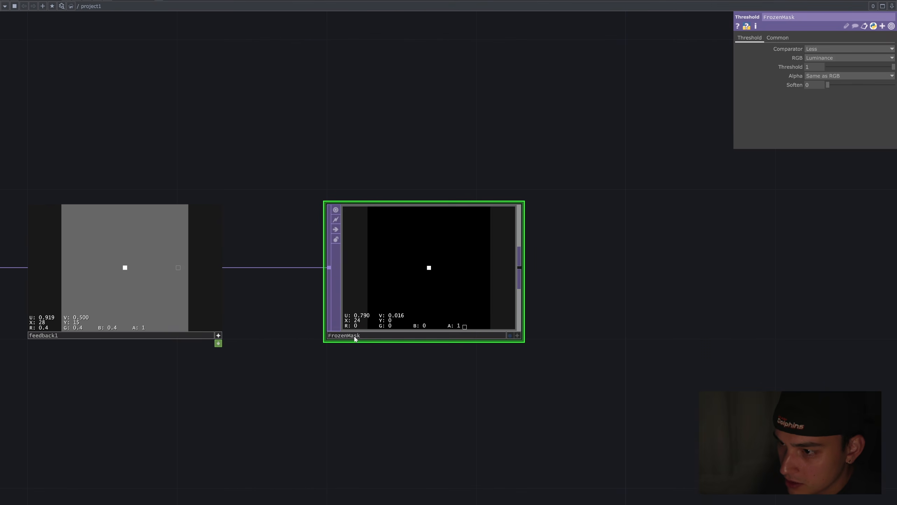
Deactivate feedback1's viewer and add a Convolve TOP connected to the FrozenMask output.
click(219, 335)
scroll(300, 348, down, 3)
drag(369, 388, 319, 384)
scroll(322, 294, up, 2)
drag(437, 300, 494, 269)
click(499, 289)
click(413, 248)
click(434, 269)
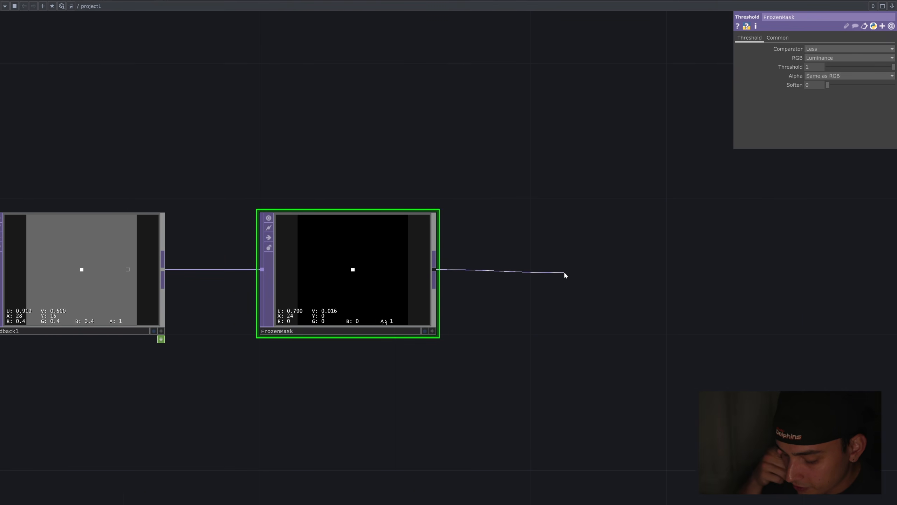
click(565, 276)
text(con)
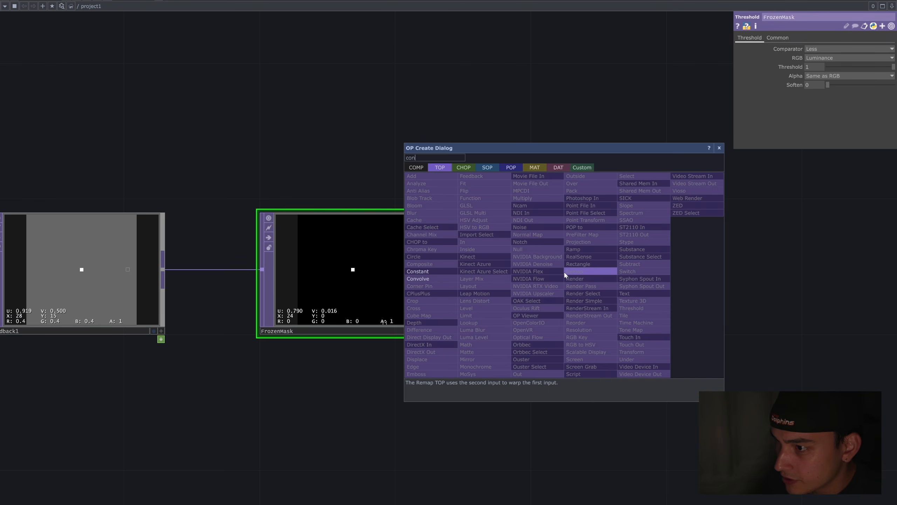
click(456, 277)
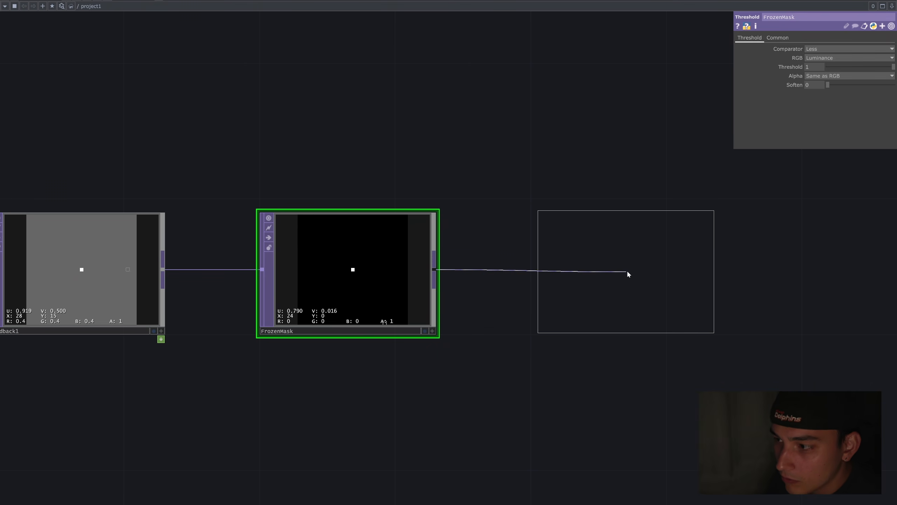
click(628, 272)
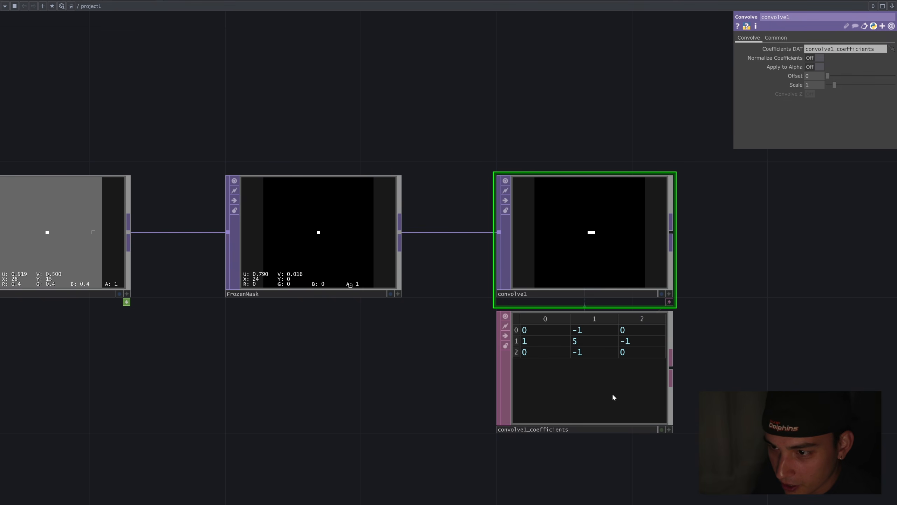
Switch to the Inkscape diagram and examine the frozen seed and the stage that selects neighbours of frozen cells.
drag(394, 364, 376, 374)
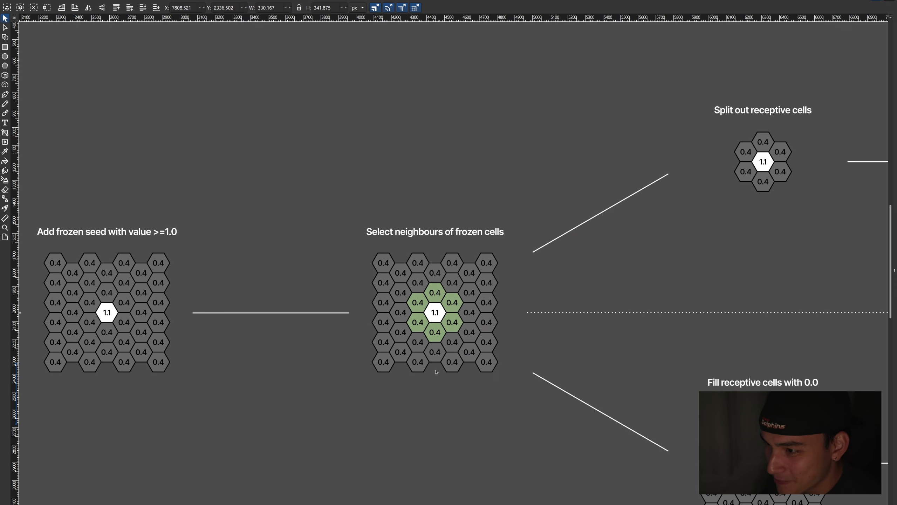
middle_drag(364, 396, 632, 393)
middle_drag(393, 392, 728, 379)
scroll(474, 325, up, 2)
scroll(472, 326, down, 1)
ctrl+scroll(471, 322, up, 3)
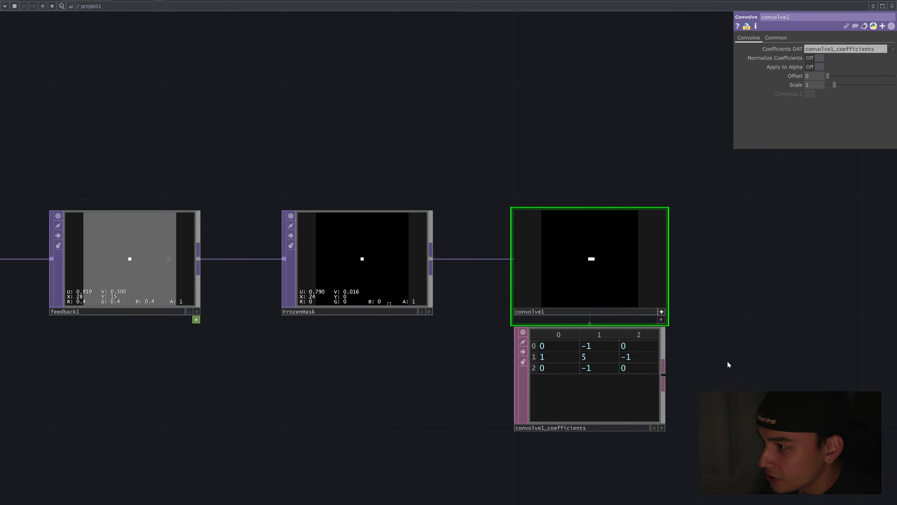
Return to TouchDesigner and examine the node chain up to the Convolve TOP and its coefficients table.
scroll(727, 361, down, 2)
scroll(727, 361, down, 1)
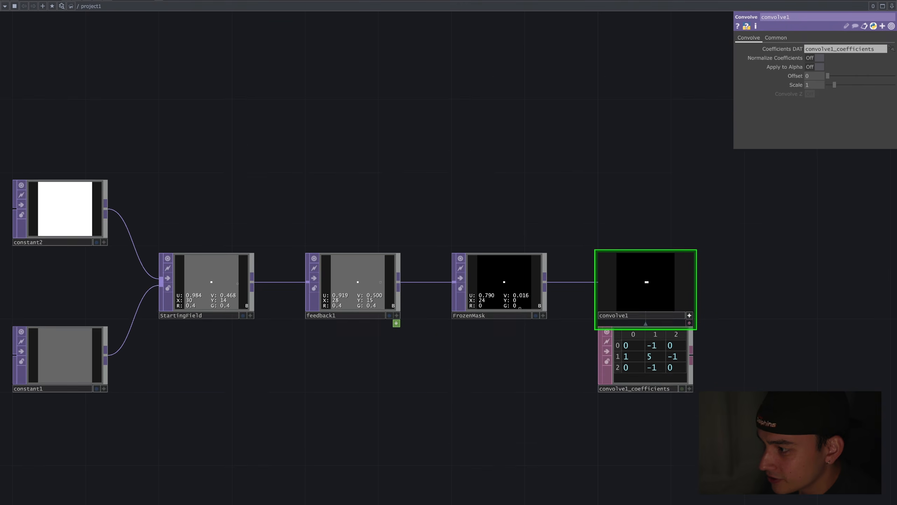
drag(755, 424, 761, 368)
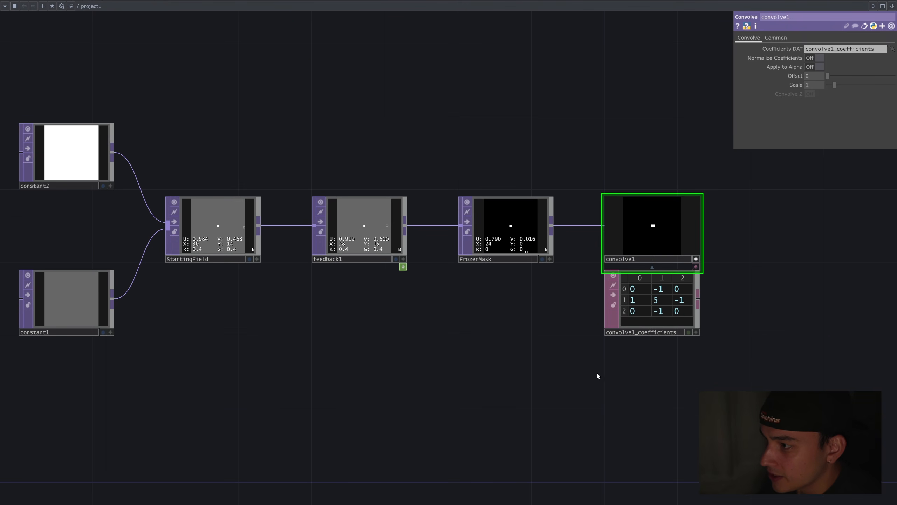
drag(563, 355, 358, 292)
drag(691, 327, 718, 355)
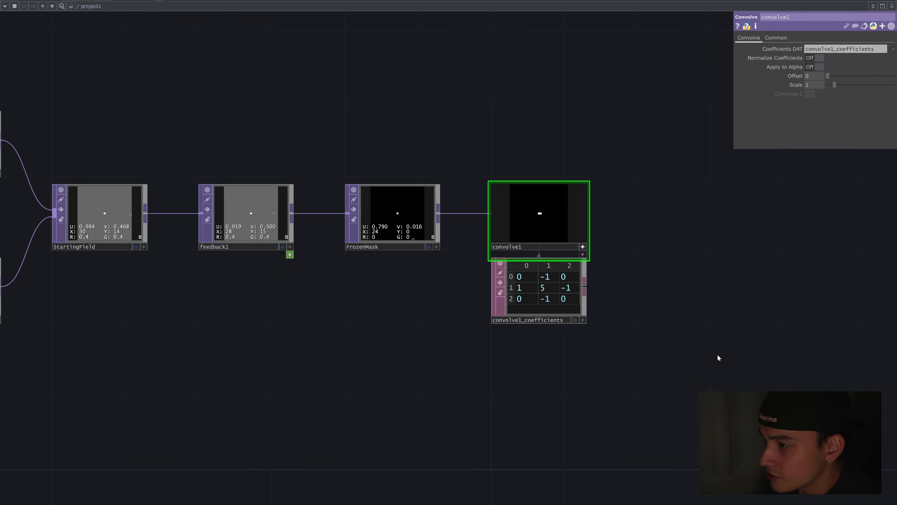
drag(733, 320, 641, 313)
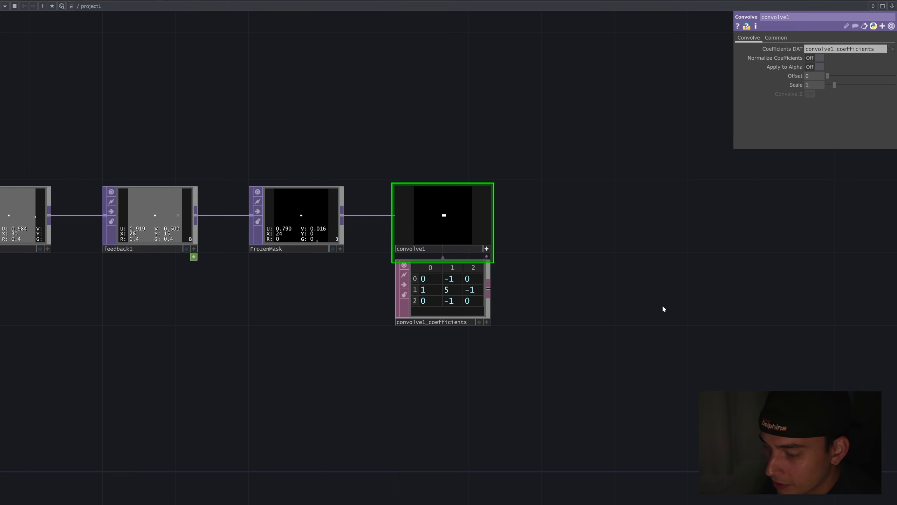
drag(484, 369, 606, 398)
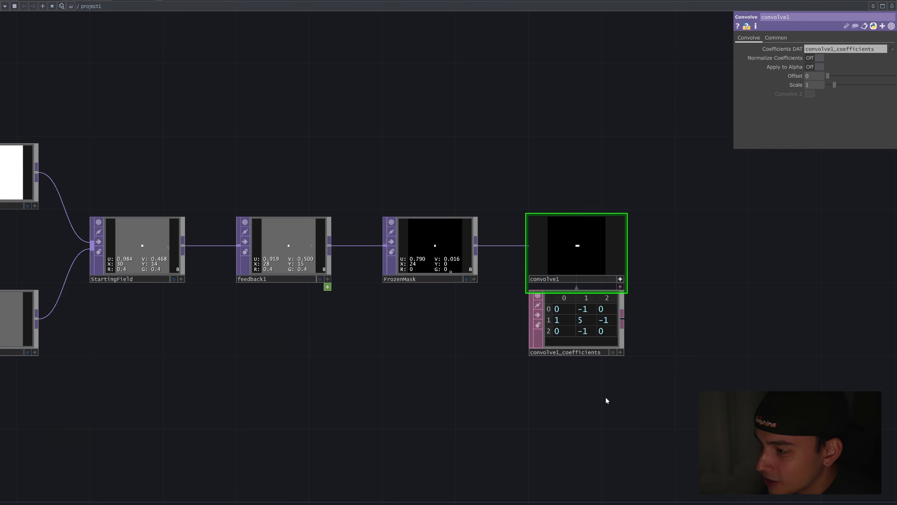
drag(695, 295, 664, 343)
scroll(544, 370, up, 3)
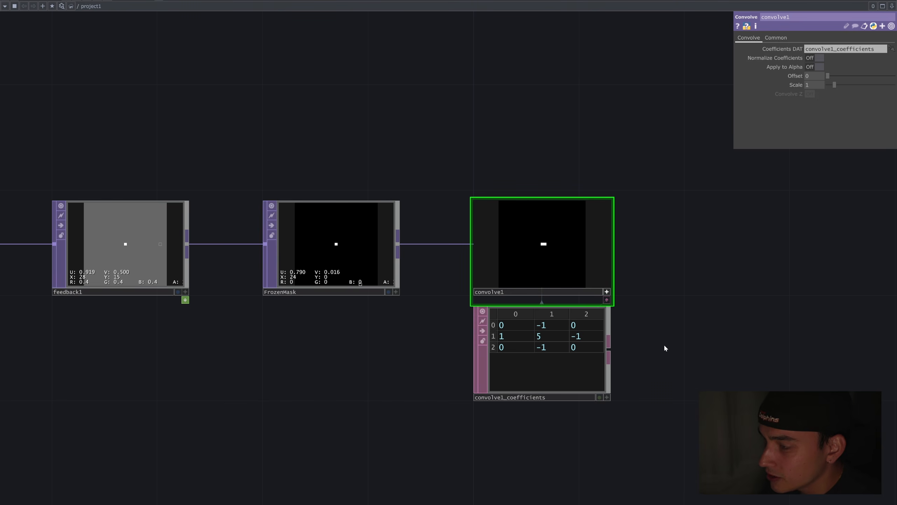
scroll(700, 337, up, 1)
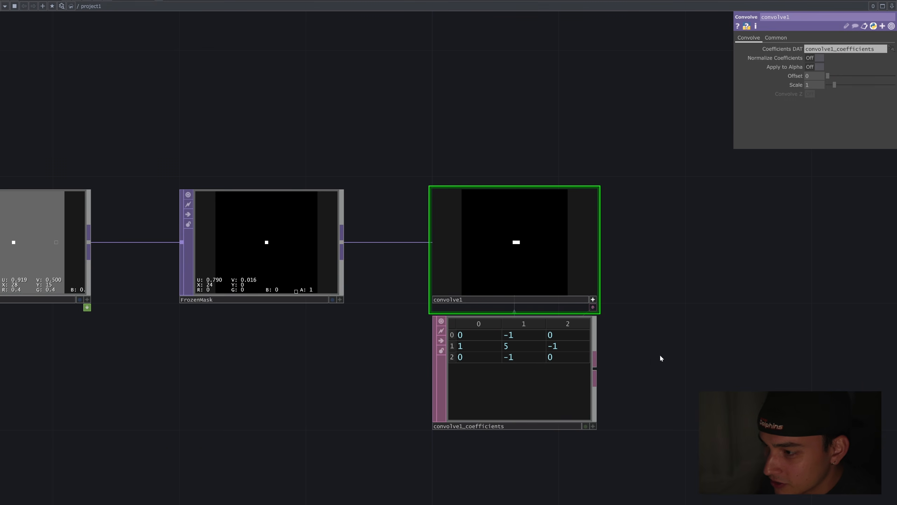
Display pixel values in the Convolve TOP's viewer and compare its output with the FrozenMask image.
scroll(632, 280, up, 2)
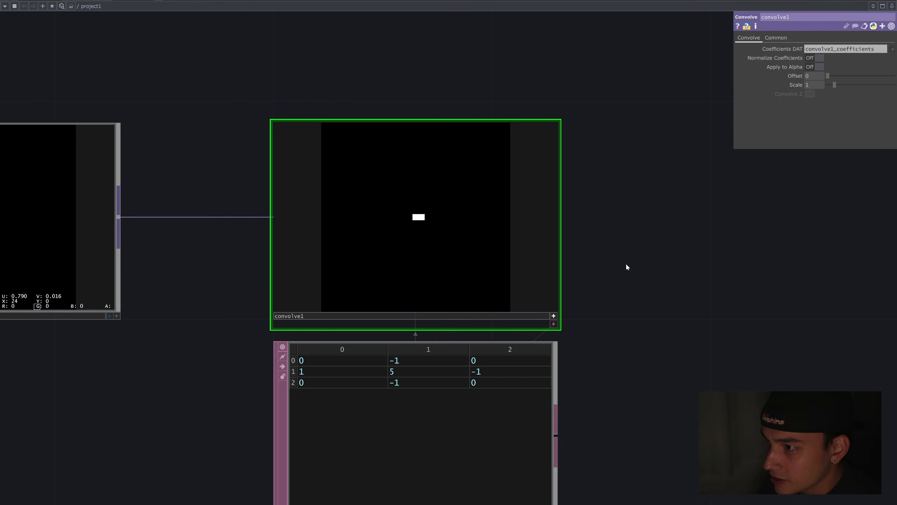
key(d)
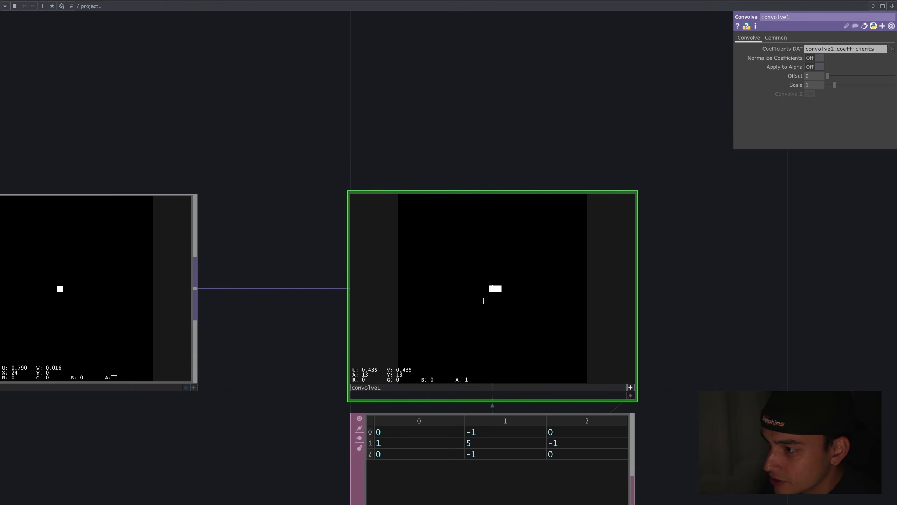
drag(218, 403, 632, 431)
scroll(463, 322, up, 2)
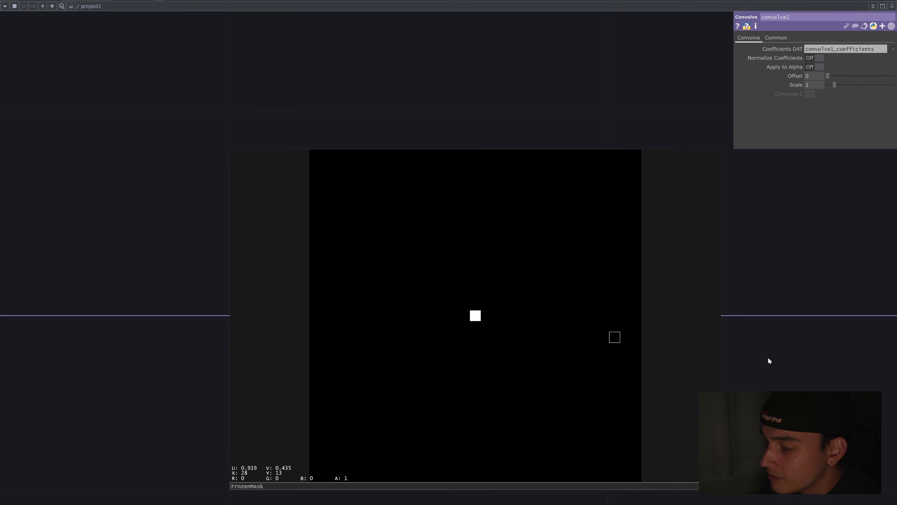
scroll(581, 292, down, 3)
drag(581, 289, 303, 204)
drag(468, 329, 284, 290)
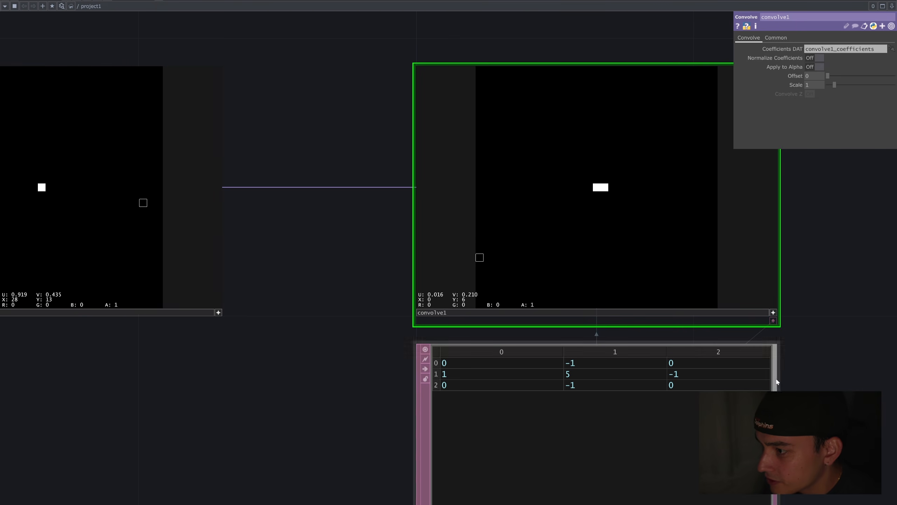
drag(843, 381, 766, 318)
scroll(733, 373, down, 2)
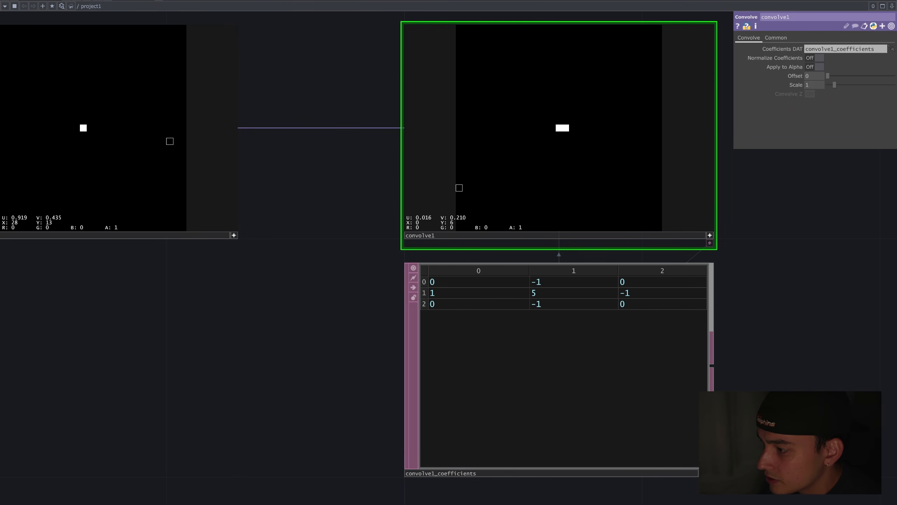
Shrink the convolve1_coefficients table node in width and height so it fits closely around its 3 by 3 cells.
drag(715, 304, 466, 295)
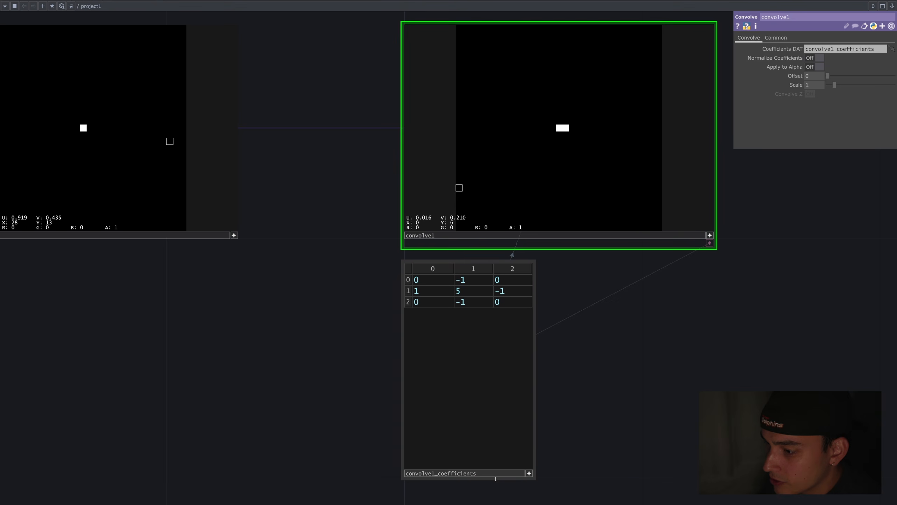
drag(496, 478, 502, 328)
scroll(351, 299, up, 3)
scroll(350, 299, down, 3)
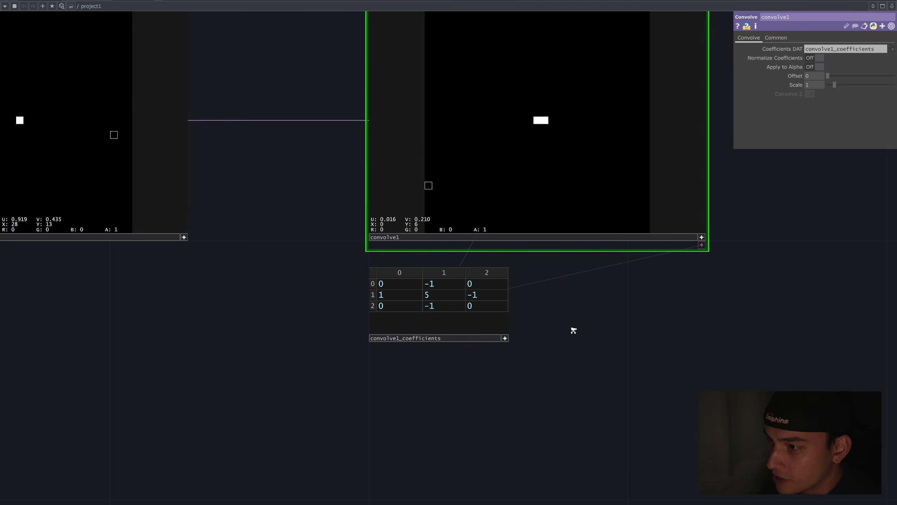
Switch to the Inkscape diagram, examine the stage that selects neighbours of frozen cells, and return to TouchDesigner.
key(alt+Tab)
scroll(586, 349, down, 2)
ctrl+scroll(585, 349, down, 3)
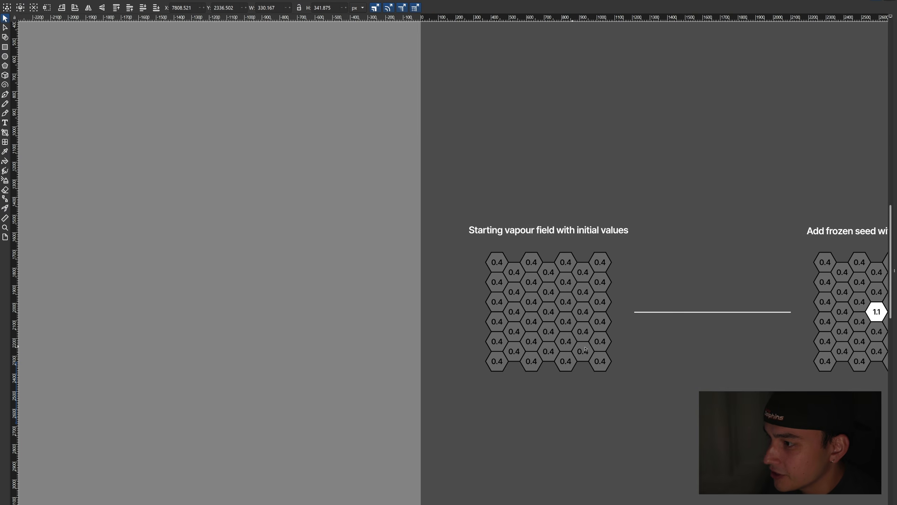
ctrl+scroll(586, 350, down, 3)
scroll(679, 380, right, 6)
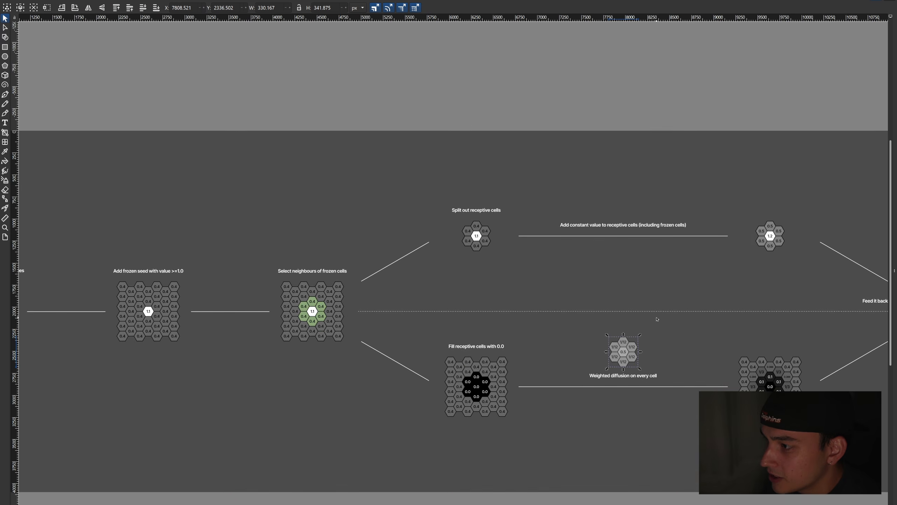
ctrl+scroll(623, 353, up, 5)
key(alt+Tab)
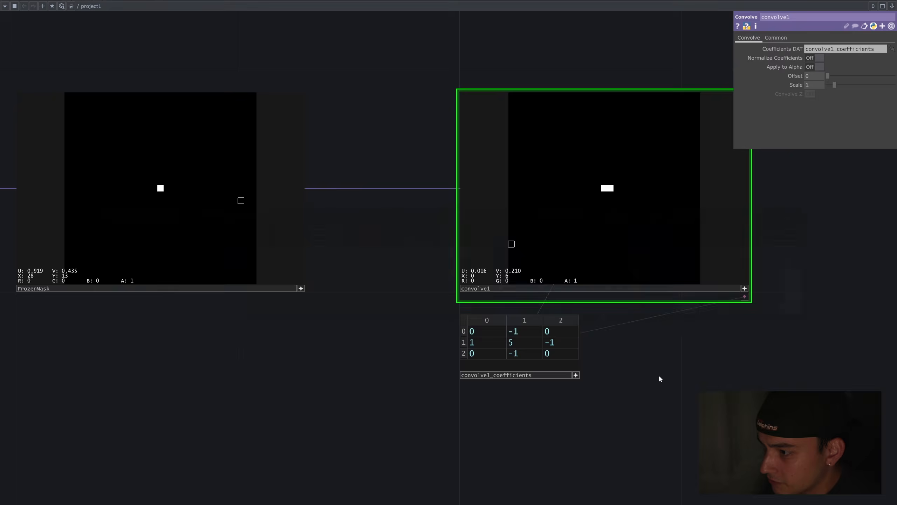
key(alt+Tab)
key(alt+Tab)
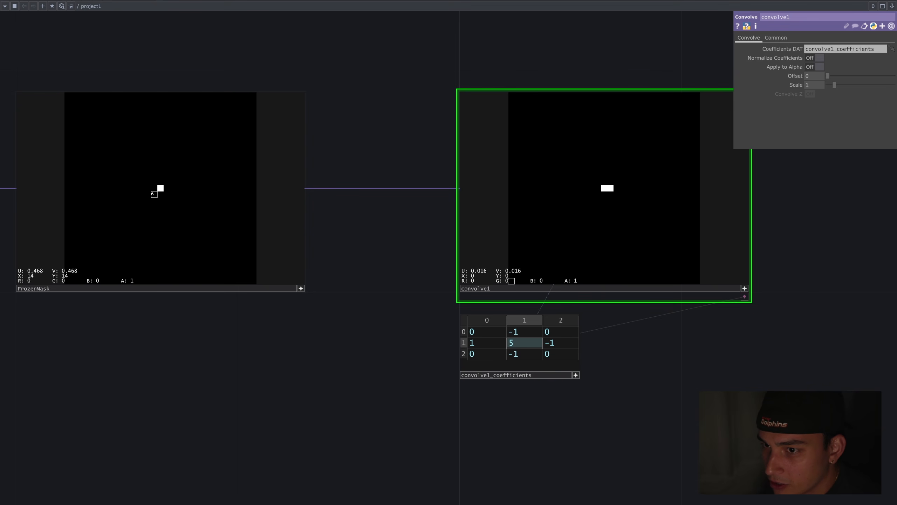
Examine the left column and middle row of the coefficients table against the frozen pixel in FrozenMask.
click(486, 331)
click(484, 354)
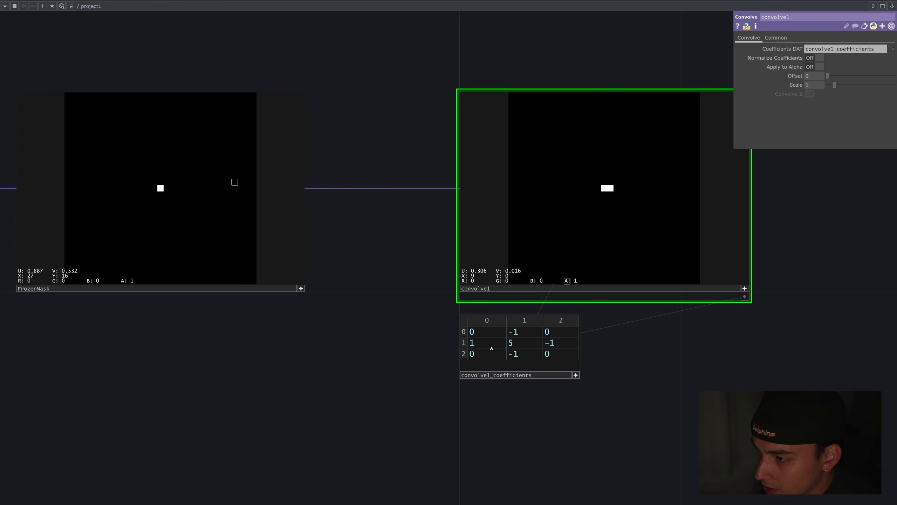
click(479, 347)
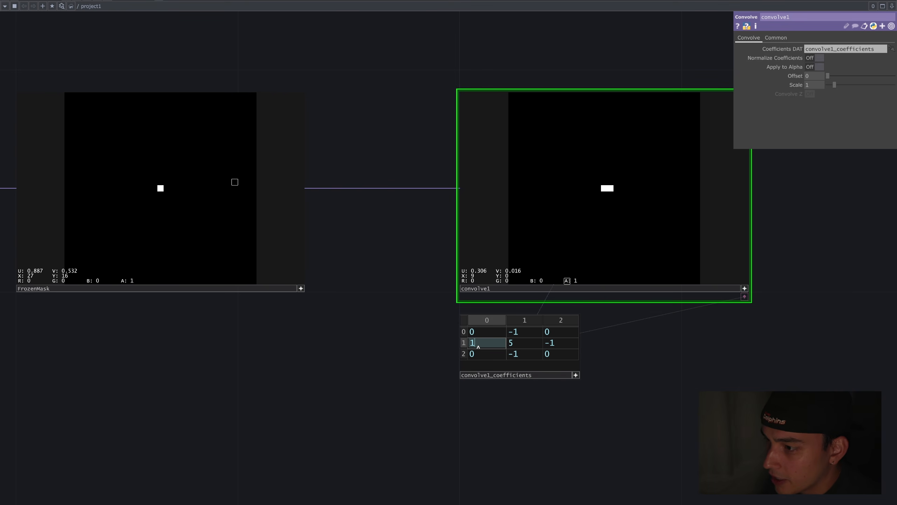
click(781, 215)
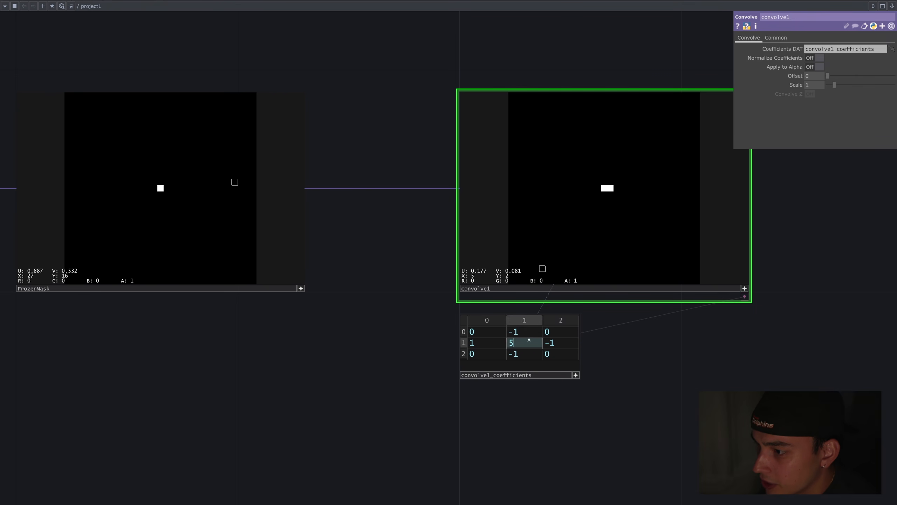
click(561, 345)
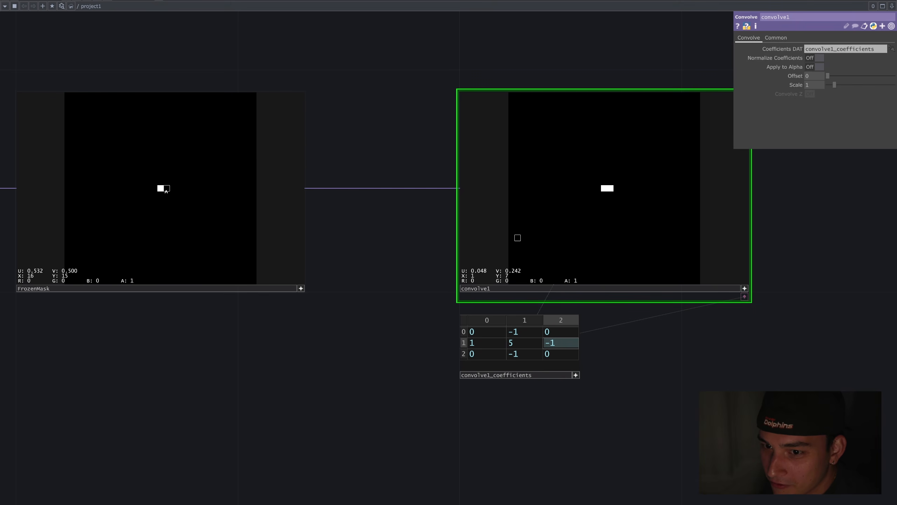
click(477, 344)
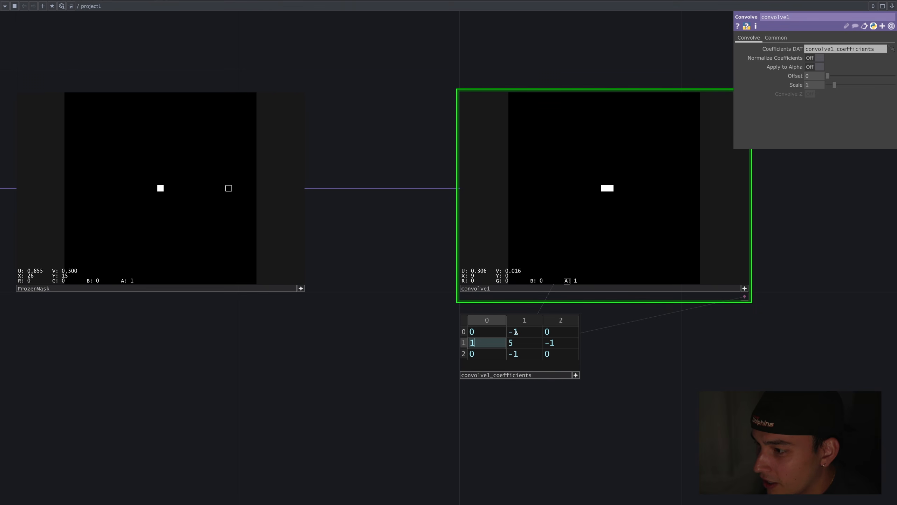
Go through the outer coefficients around the table's centre and relate them to the pixels neighbouring the frozen cell.
key(Up)
key(Right)
key(Right)
key(Down)
key(Down)
key(Left)
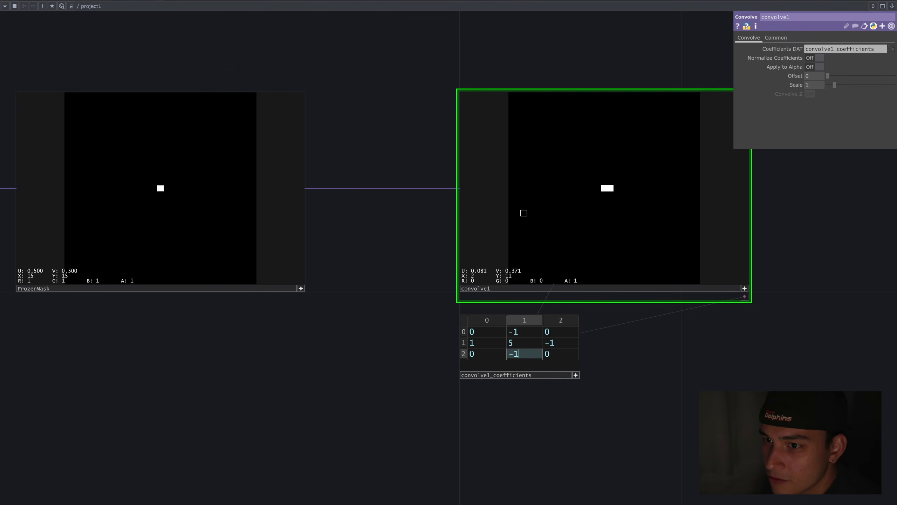
click(558, 344)
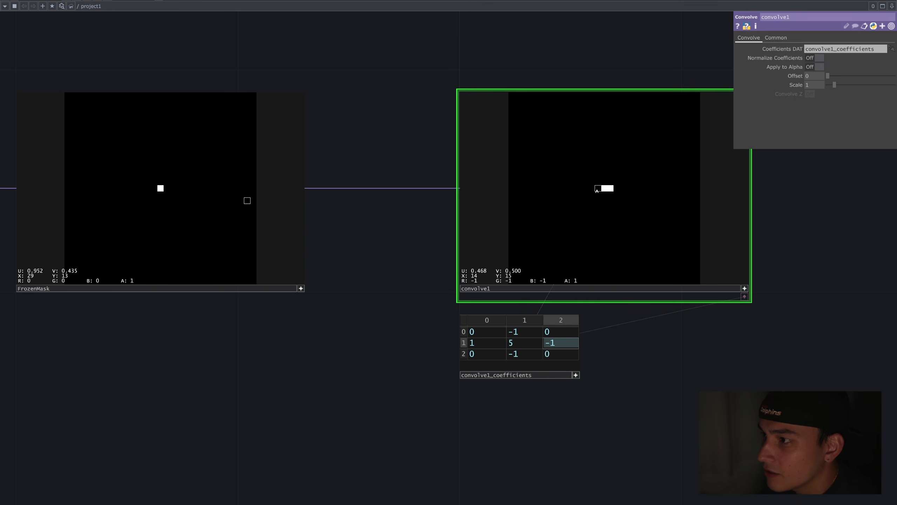
Set the coefficients in row 0, columns 1 and 2, of the convolution table to 1.
scroll(645, 372, down, 3)
scroll(646, 371, up, 3)
drag(583, 323, 663, 336)
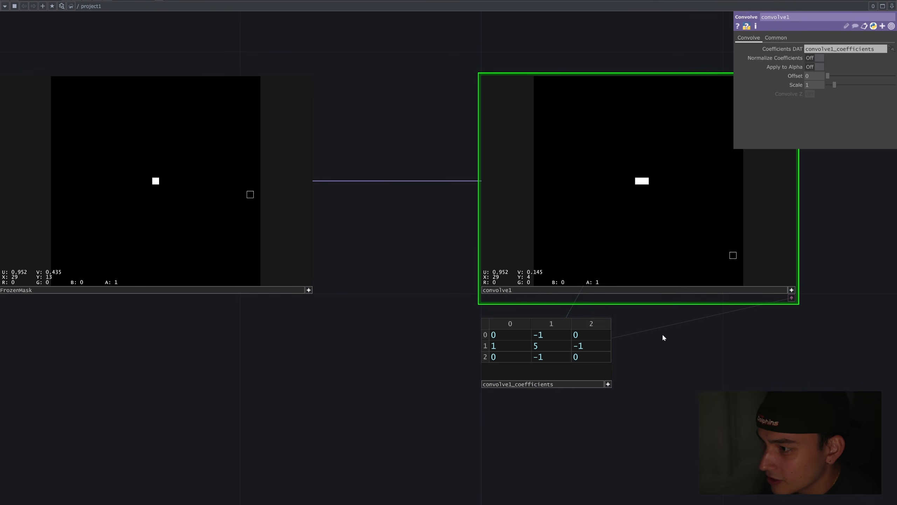
click(545, 337)
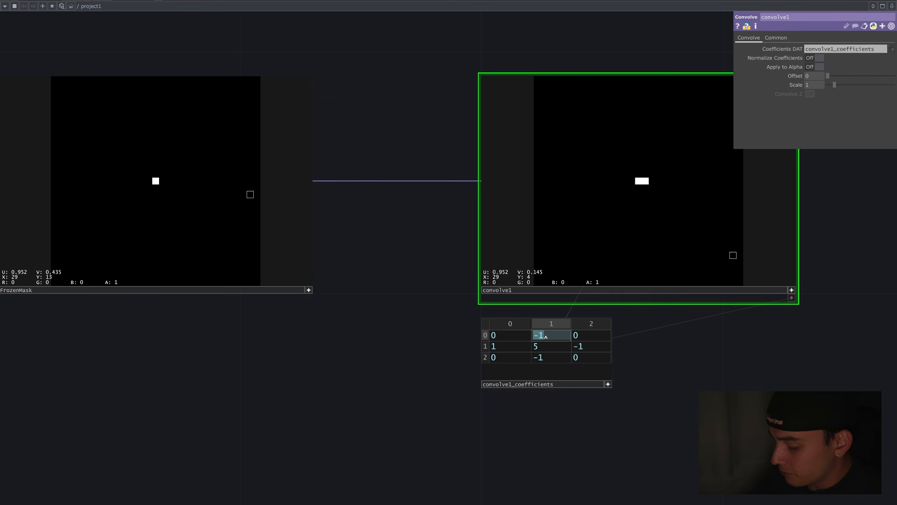
text(1)
key(Tab)
text(1)
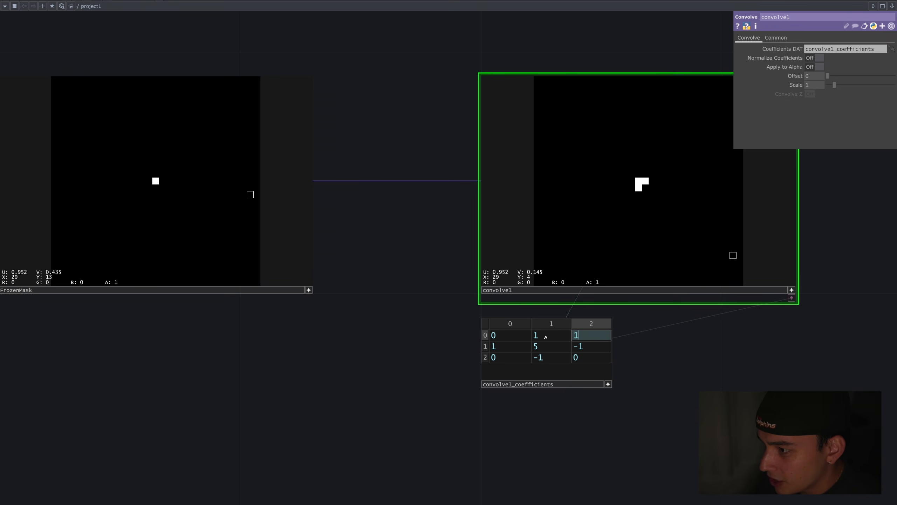
key(Tab)
key(Tab)
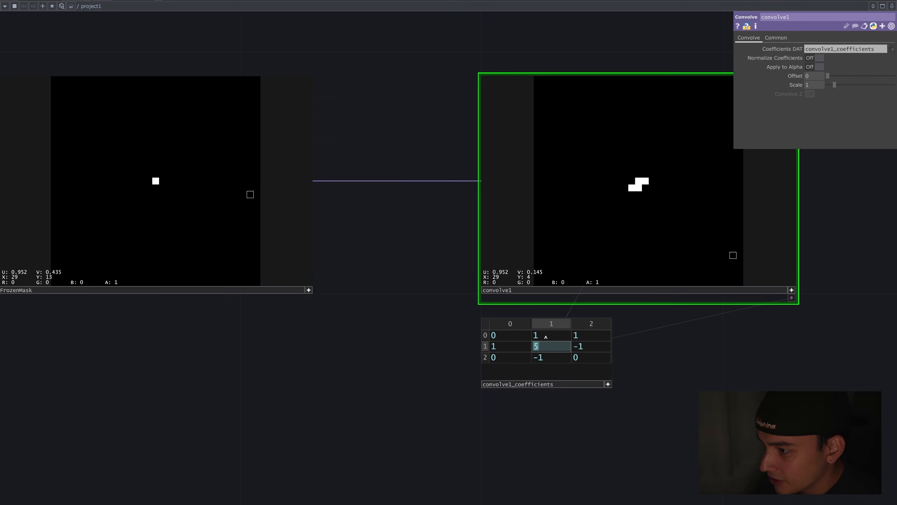
Set the coefficients in row 1, columns 1 and 2, and row 2, columns 0 and 1, to 1.
text(1)
key(Tab)
text(1)
key(Tab)
text(1)
key(Tab)
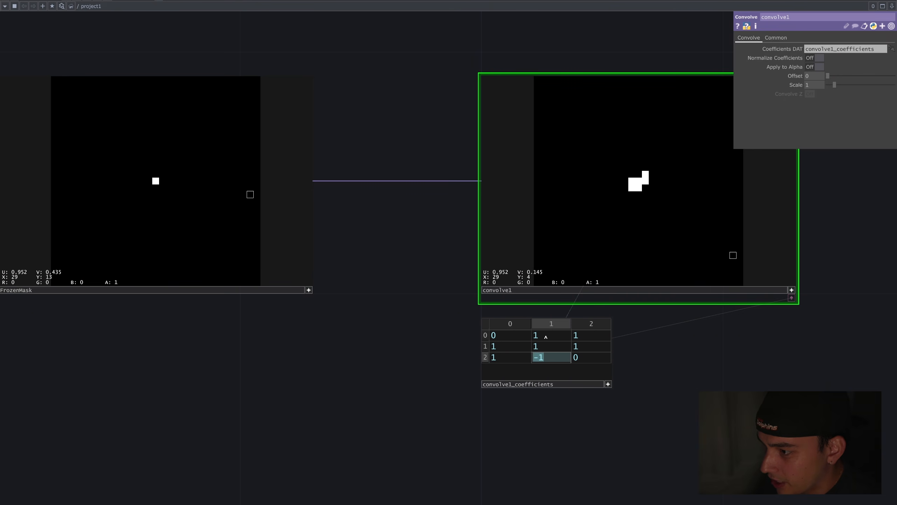
key(Return)
Compare each nonzero coefficient in the convolution table with the matching neighbour pixel in convolve1's output.
drag(557, 338, 547, 344)
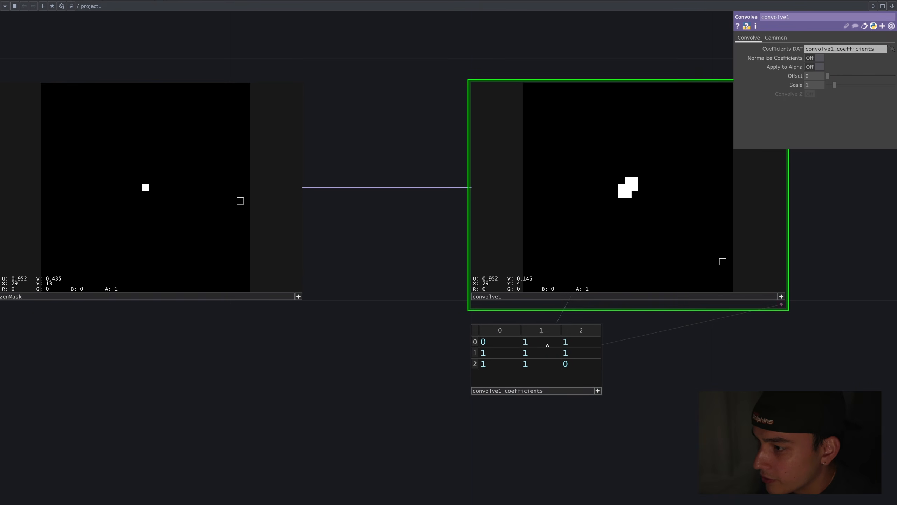
click(547, 343)
click(580, 342)
click(583, 353)
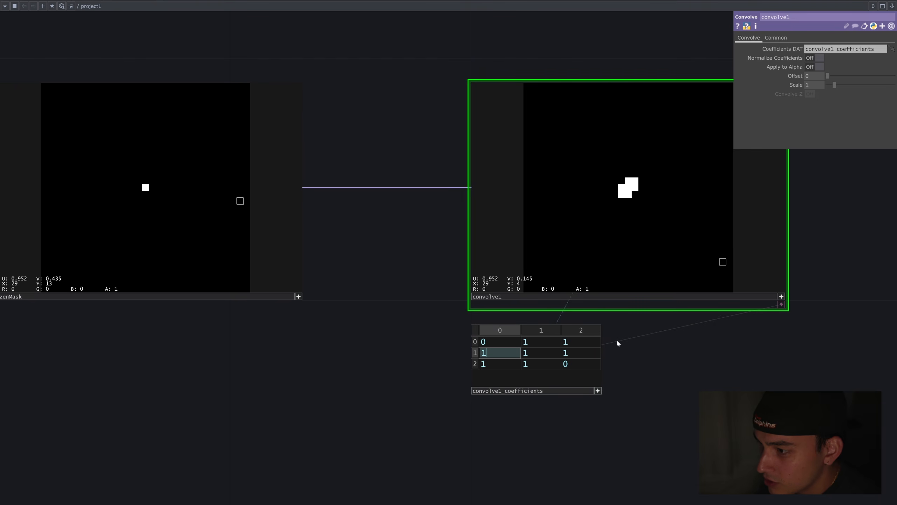
drag(617, 339, 544, 374)
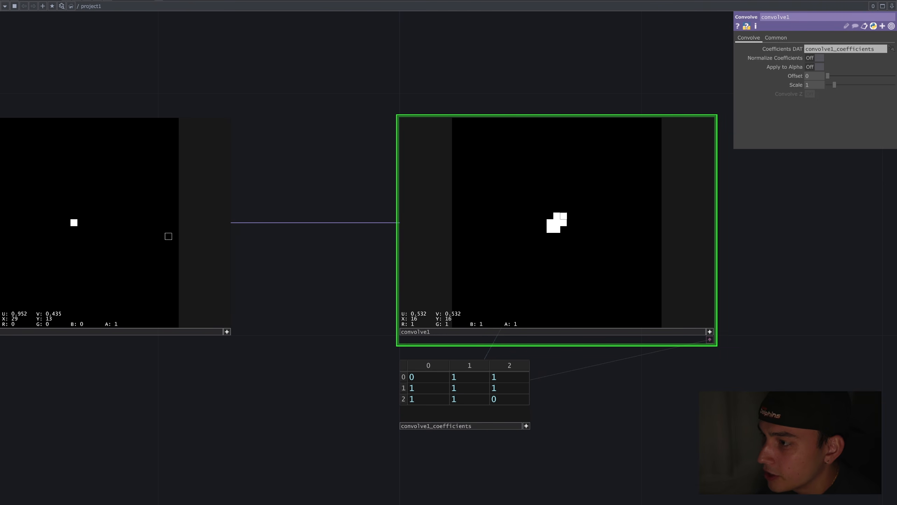
click(472, 378)
click(506, 378)
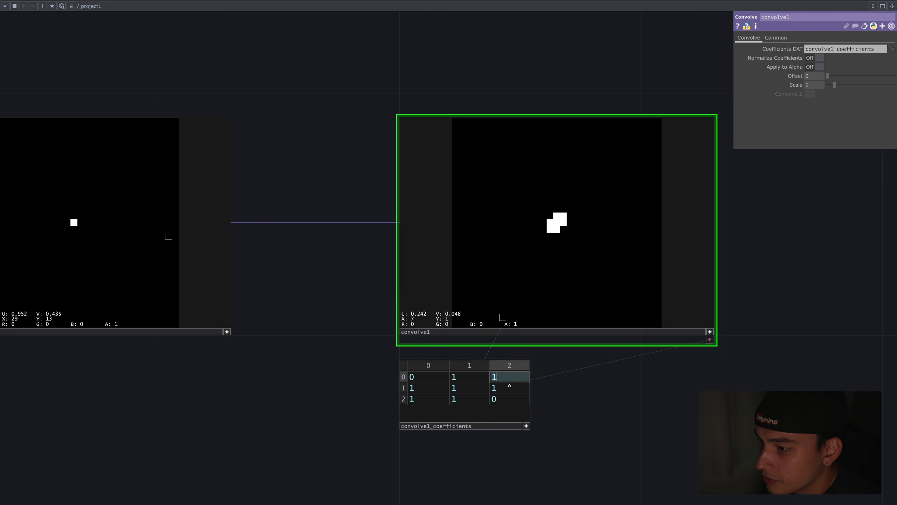
click(508, 388)
click(432, 399)
click(430, 389)
scroll(636, 396, down, 3)
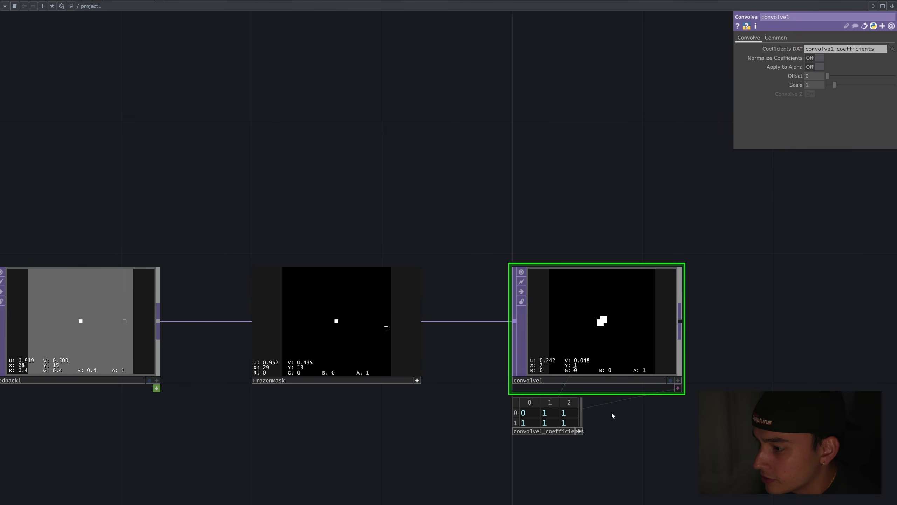
scroll(613, 415, up, 3)
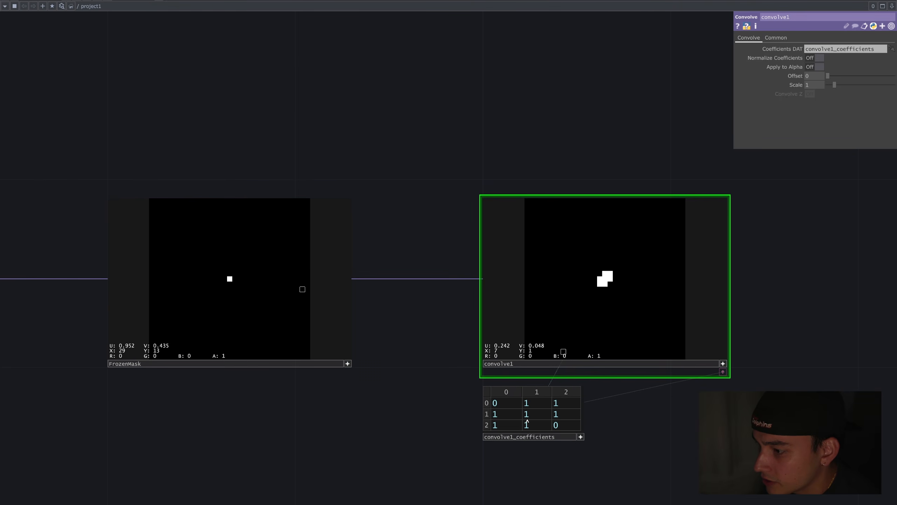
scroll(527, 422, up, 1)
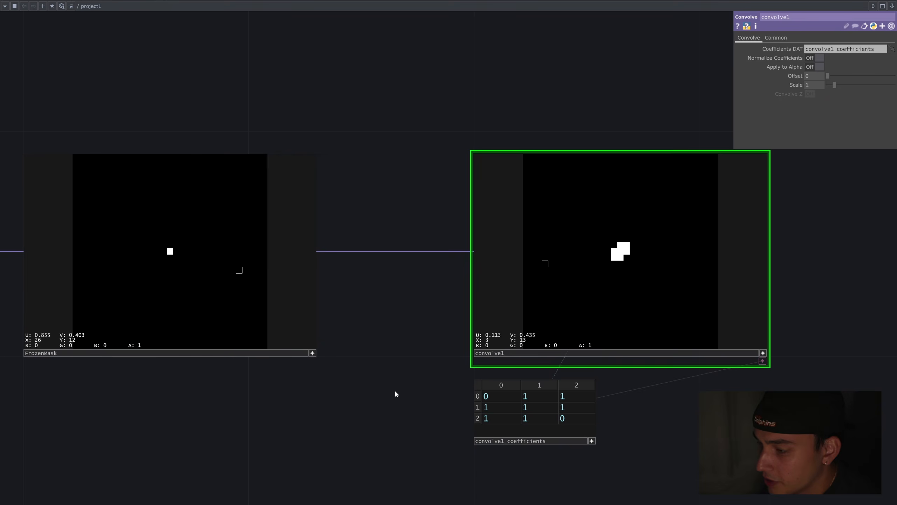
Set the resolution of the seed's Constant TOP, constant2, to 3 by 3.
scroll(396, 391, down, 5)
drag(124, 234, 498, 243)
scroll(498, 244, down, 2)
click(286, 247)
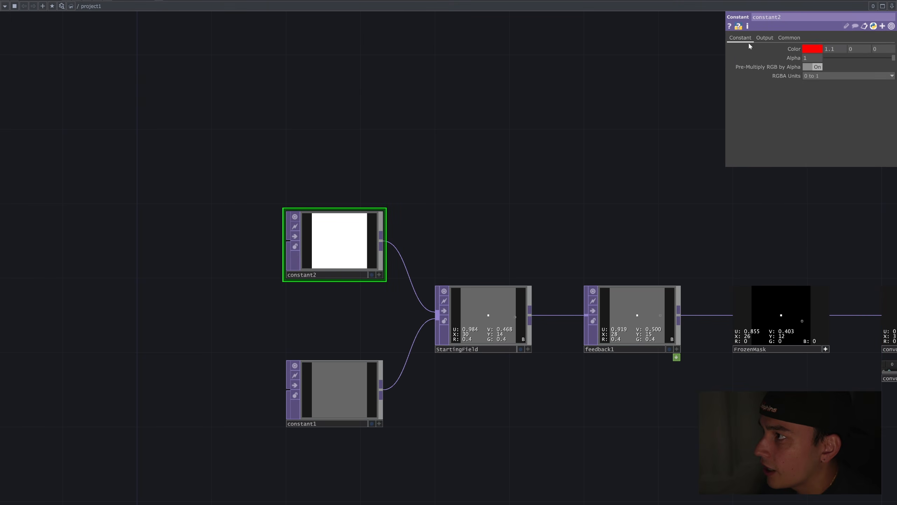
click(765, 37)
click(789, 37)
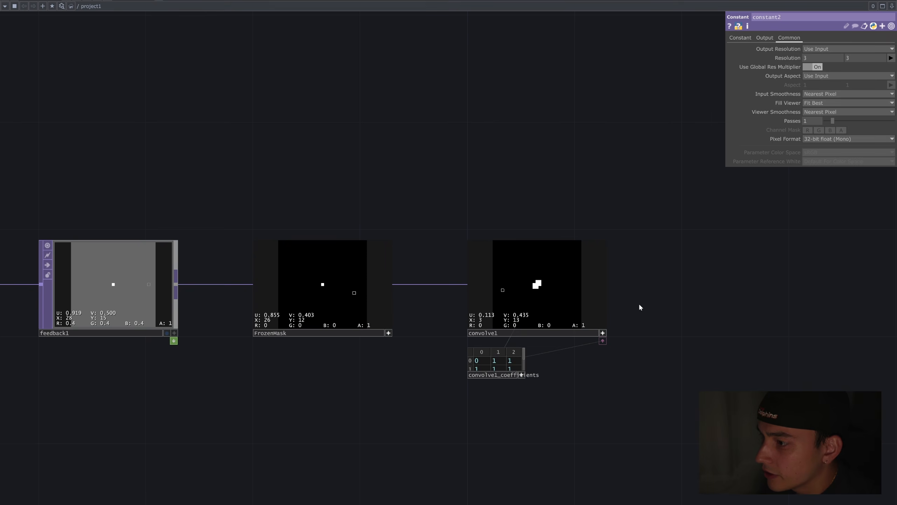
Reset the feedback with the enlarged seed and inspect the pixel values at the centre of convolve1's output.
drag(640, 305, 668, 303)
scroll(673, 329, up, 2)
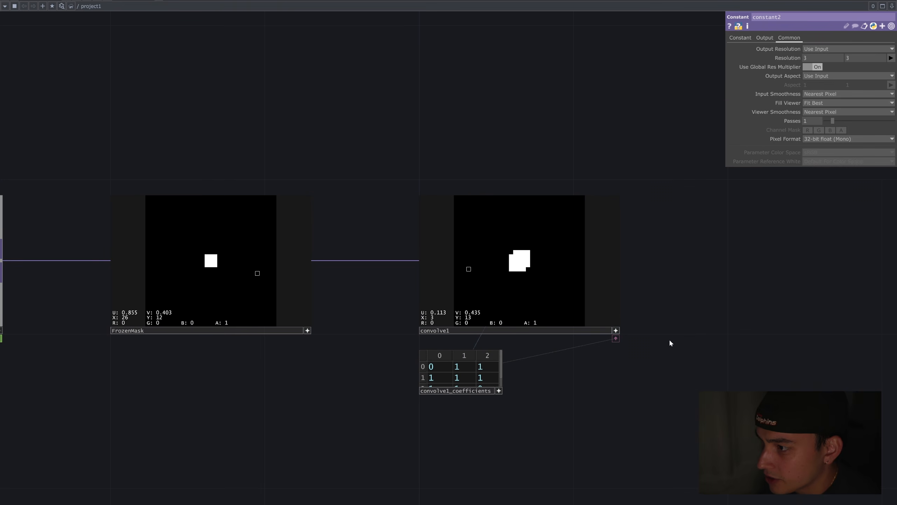
scroll(636, 365, up, 2)
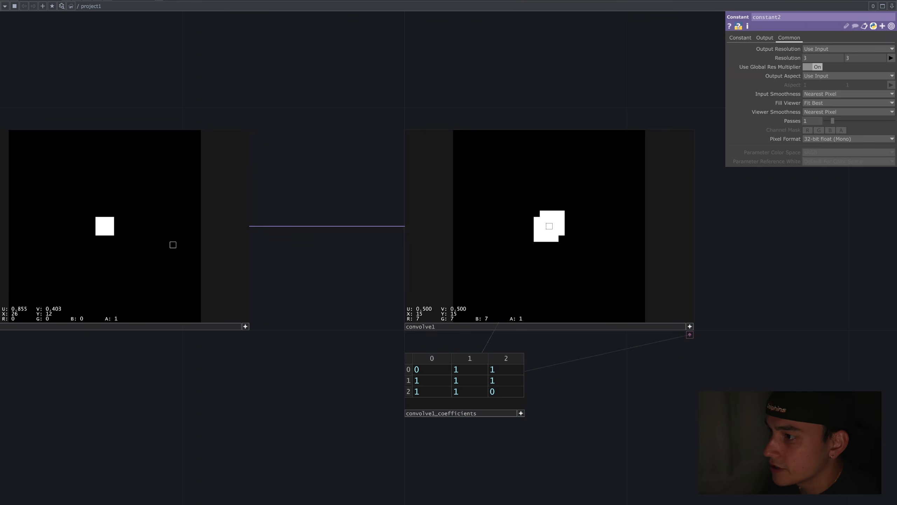
Select the Convolve TOP and review the node chain from the two Constant TOPs to convolve1.
scroll(549, 225, down, 3)
drag(616, 331, 766, 344)
click(707, 276)
scroll(641, 283, down, 1)
scroll(641, 282, down, 1)
drag(641, 302, 633, 330)
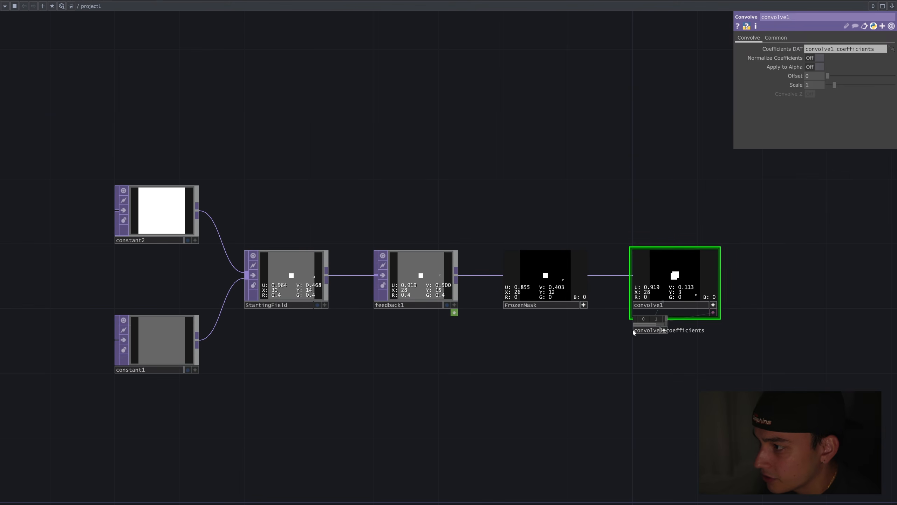
Set the resolution of the seed's Constant TOP, constant2, to 1 by 1.
click(684, 306)
click(450, 273)
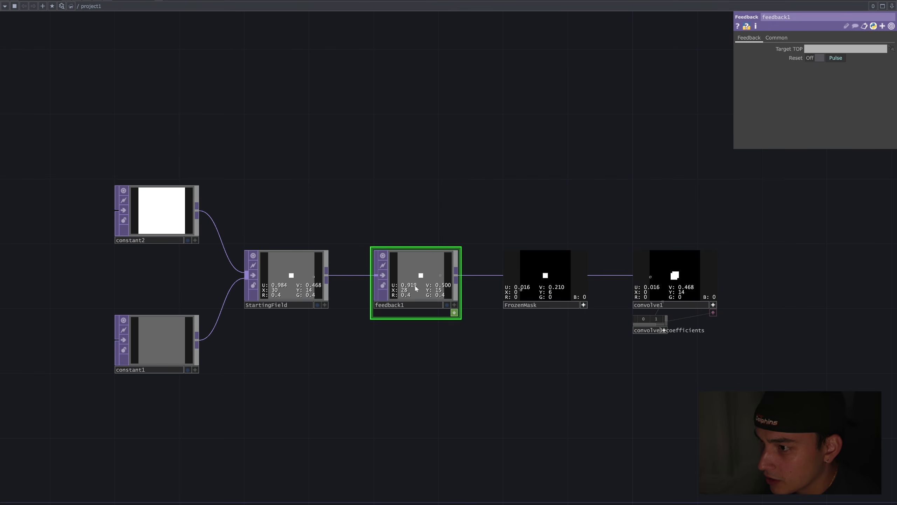
drag(457, 182, 539, 197)
click(230, 225)
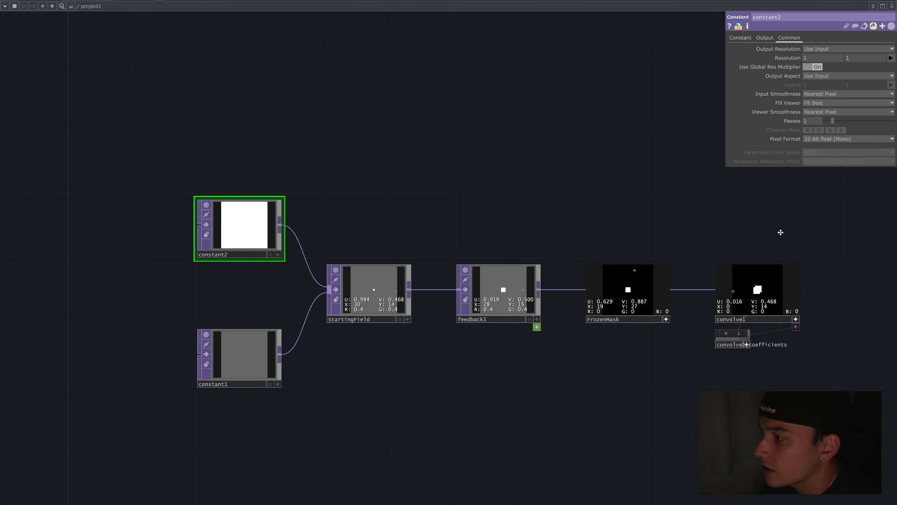
Add a Level TOP after convolve1 and set its input clamping to Clamp [0-1].
drag(803, 320, 585, 293)
key(Tab)
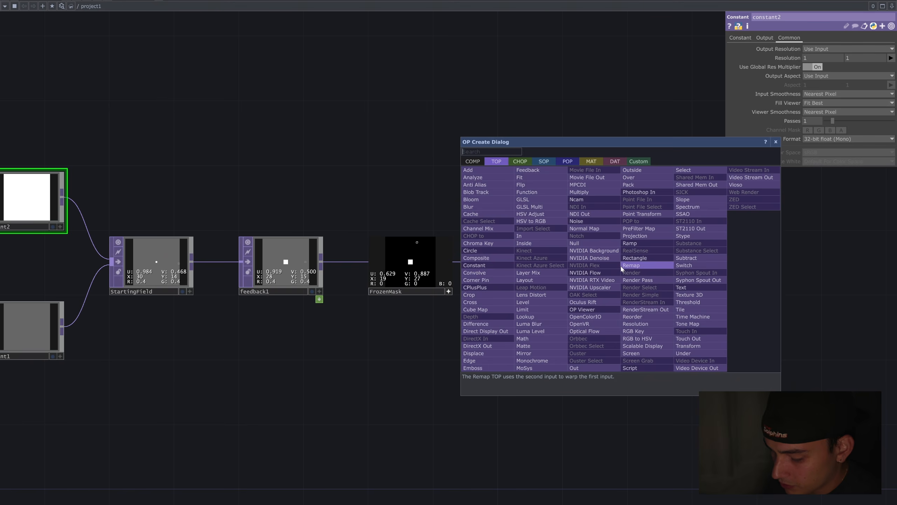
text(lev)
key(Return)
click(621, 266)
click(838, 49)
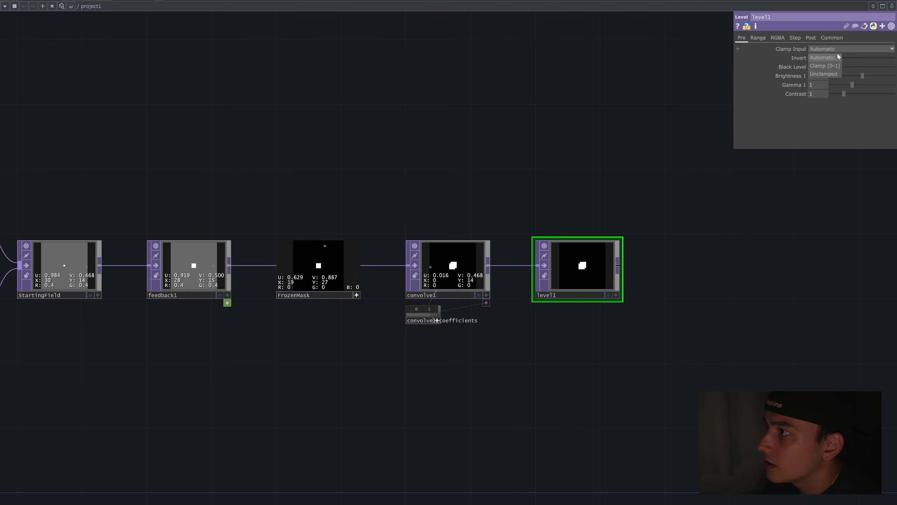
click(825, 66)
scroll(619, 329, down, 1)
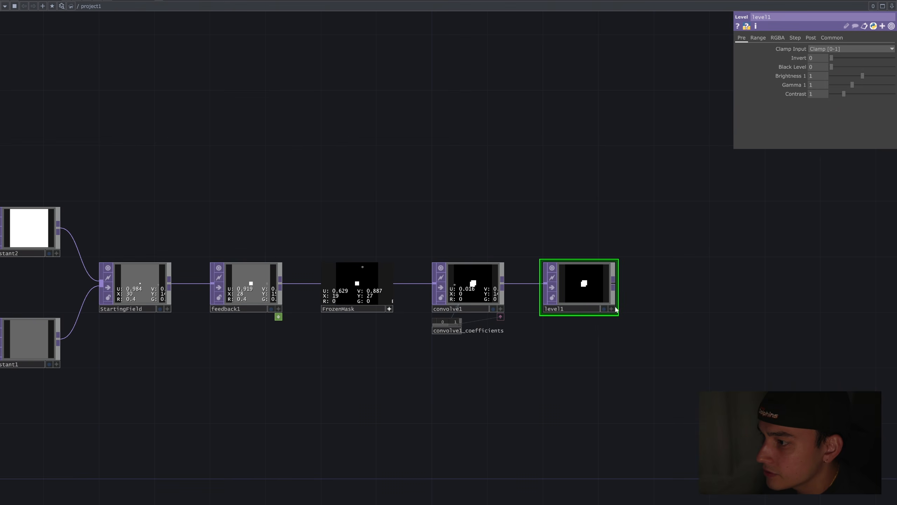
Rename the Convolve TOP as NeighbourSelection and the Level TOP as ReceptiveMask.
click(469, 310)
text(Nei)
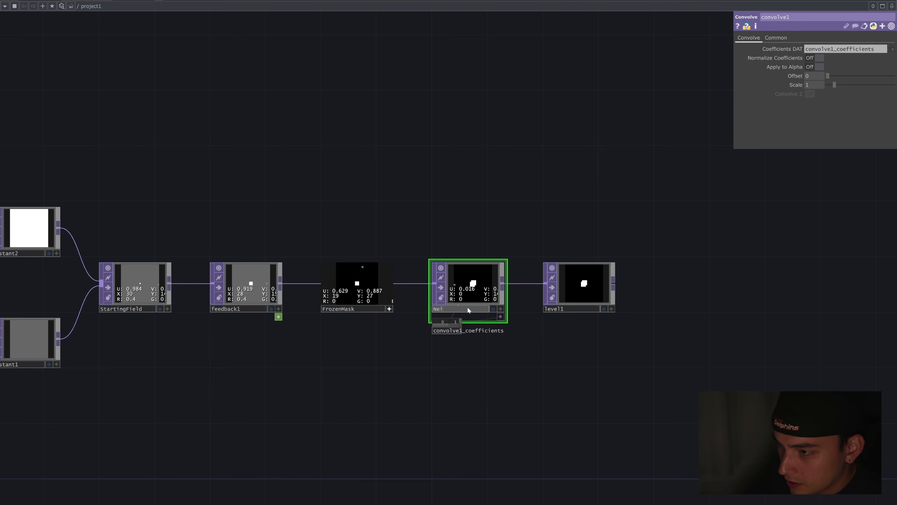
text(ghbourSelection)
key(Return)
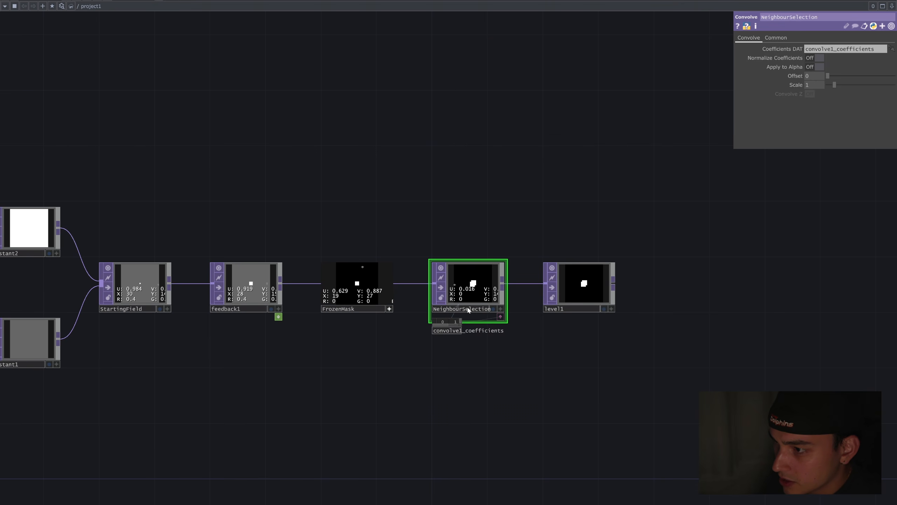
click(569, 311)
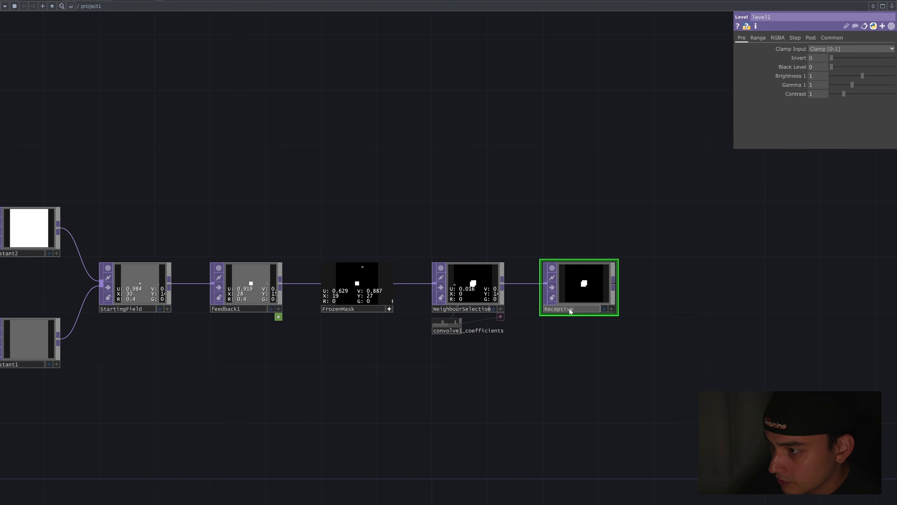
key(Return)
Collapse the coefficients table docked to NeighbourSelection and review the chain between feedback1 and ReceptiveMask.
drag(579, 336, 486, 412)
click(412, 346)
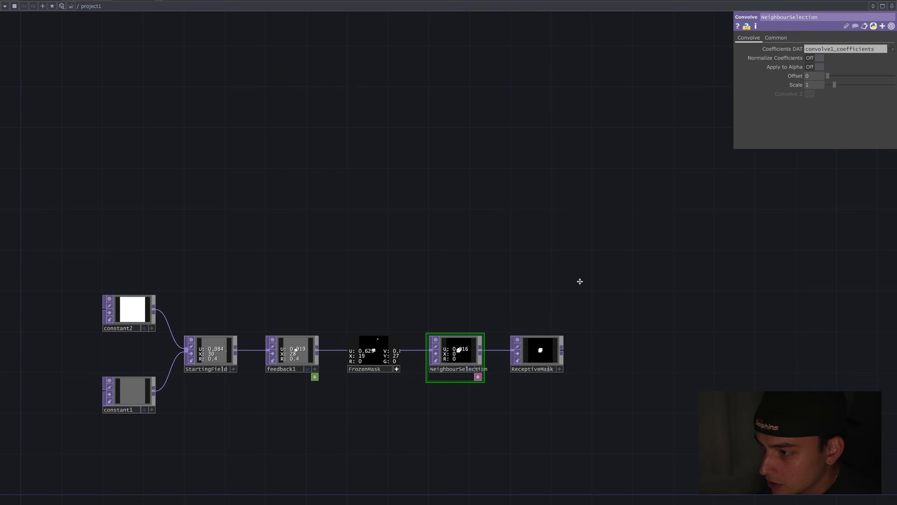
drag(579, 280, 599, 260)
click(557, 319)
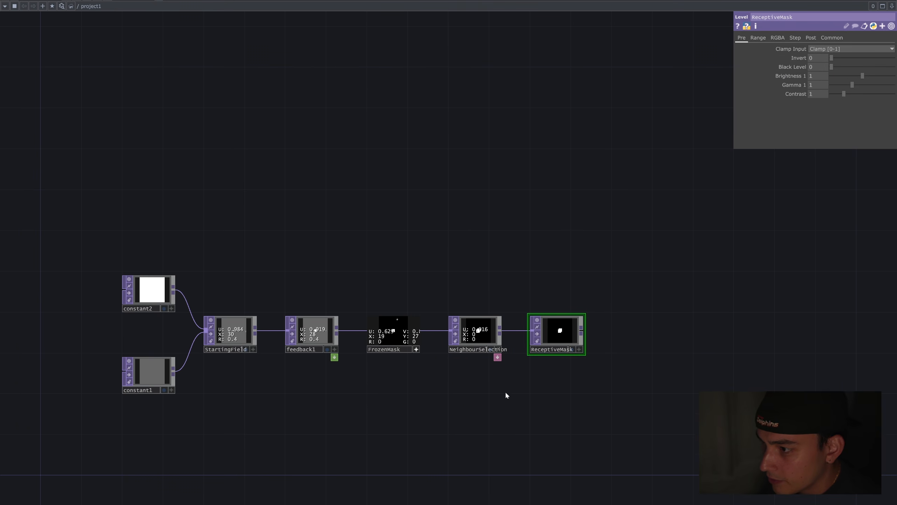
drag(340, 280, 264, 395)
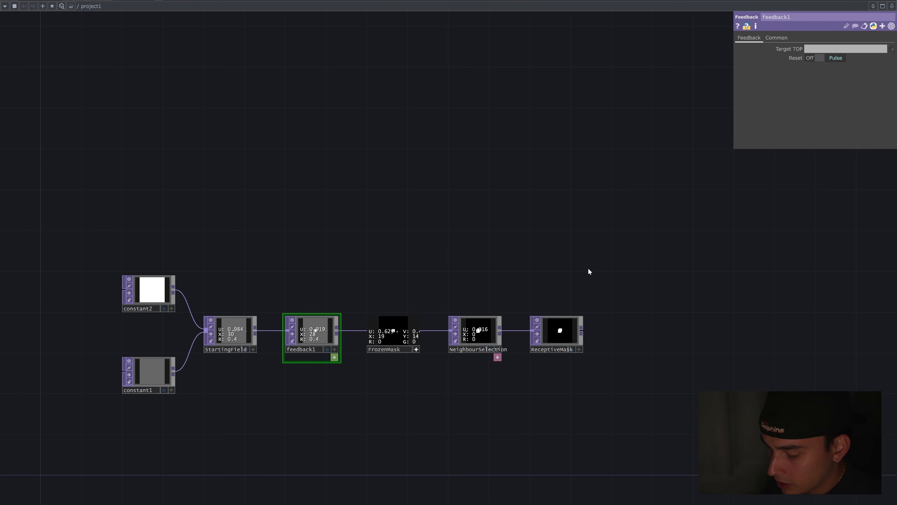
Add a Select TOP above ReceptiveMask and make it reference feedback1.
key(Tab)
text(sel)
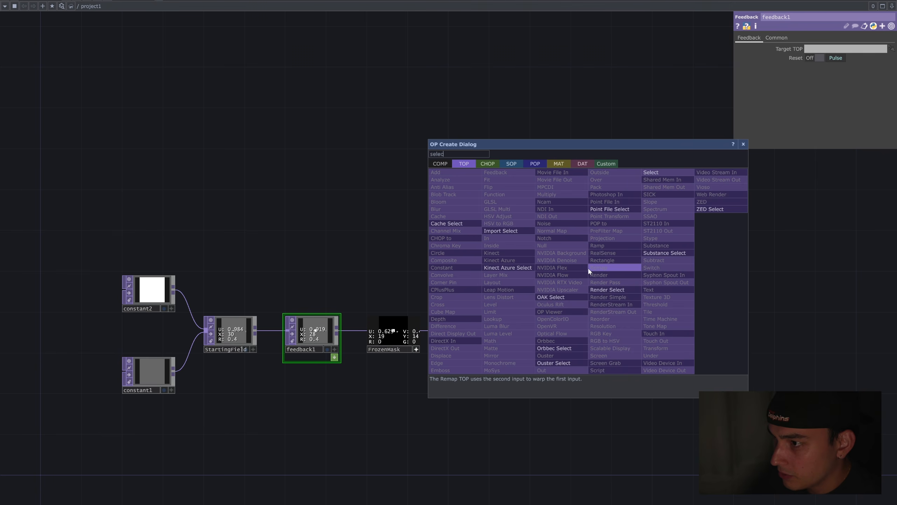
key(Return)
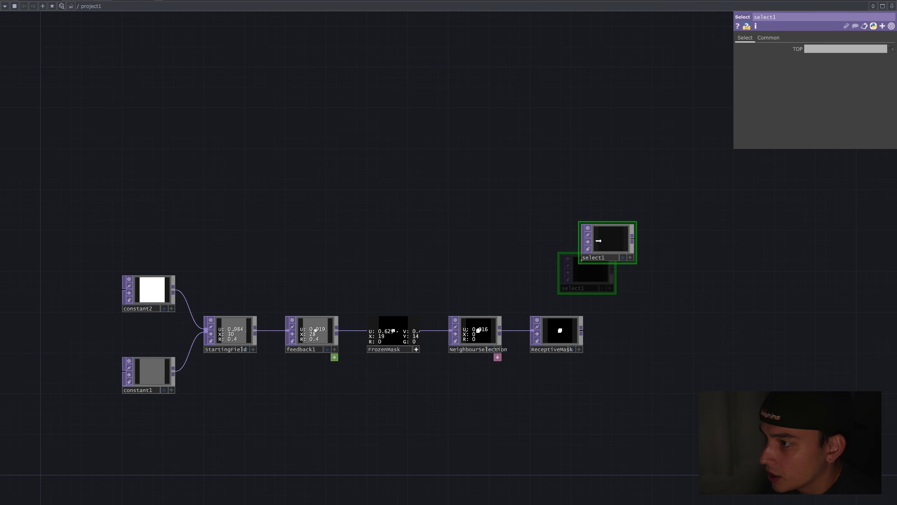
click(530, 271)
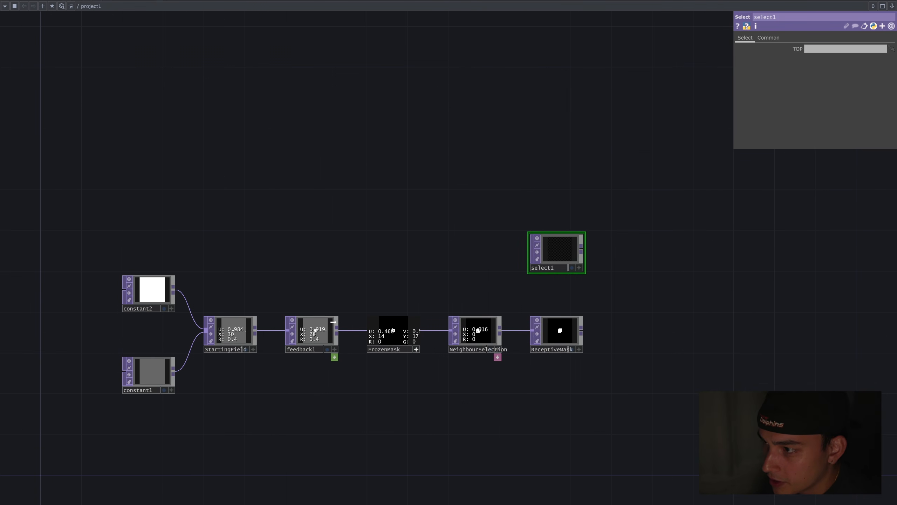
drag(333, 322, 578, 240)
drag(695, 292, 710, 219)
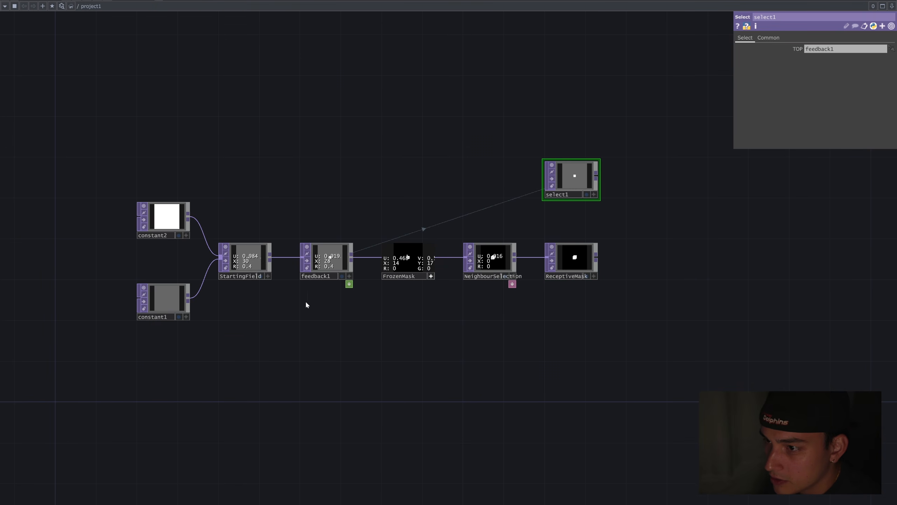
Add a Composite TOP using Multiply, with select1 as its first input and ReceptiveMask as its second.
click(313, 275)
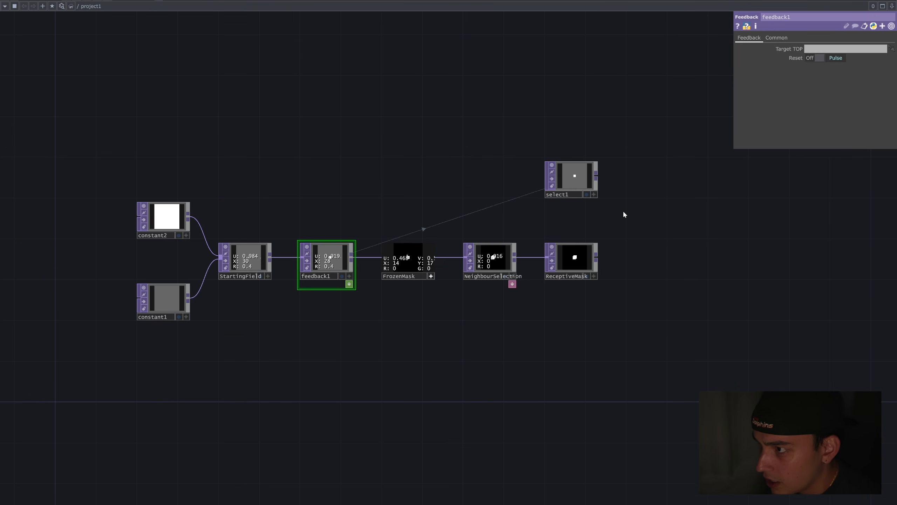
scroll(623, 210, up, 2)
key(Tab)
text(com)
key(Return)
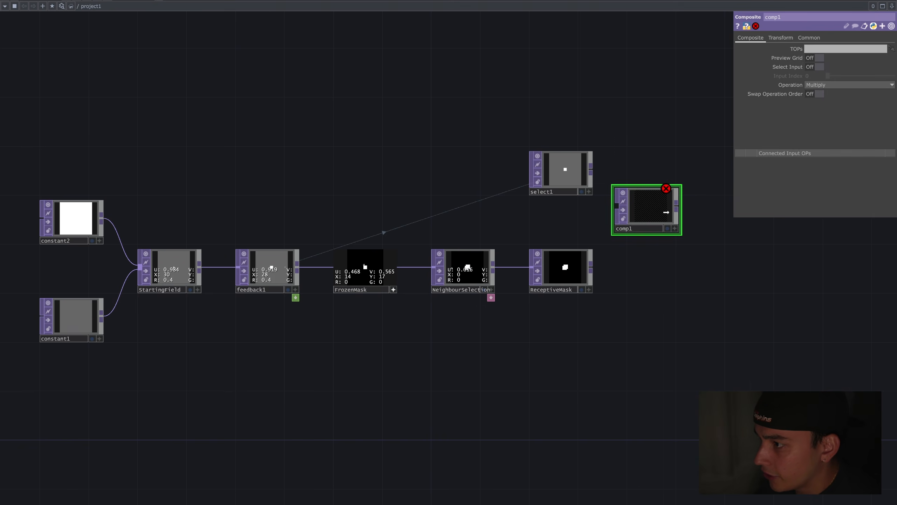
click(670, 215)
drag(592, 169, 620, 224)
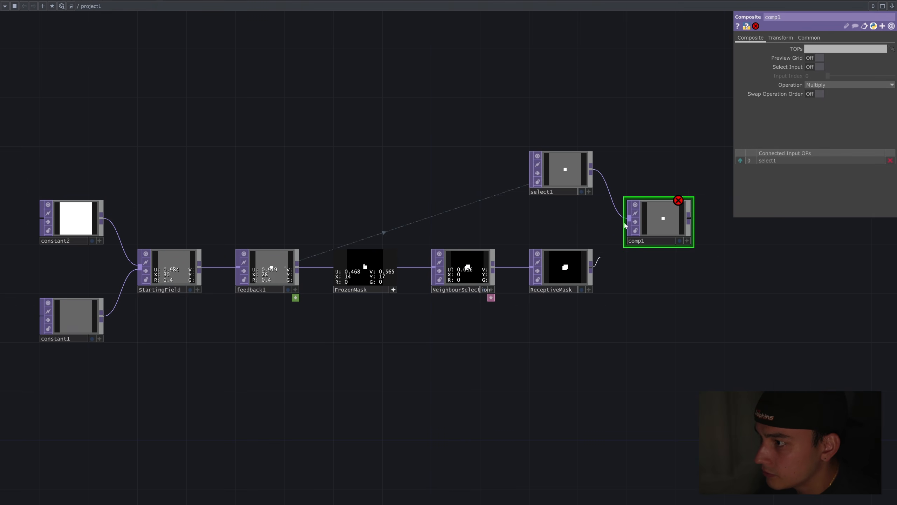
click(627, 226)
Examine the multiplied pixels around the seed in comp1's output against select1 and ReceptiveMask.
scroll(671, 216, up, 5)
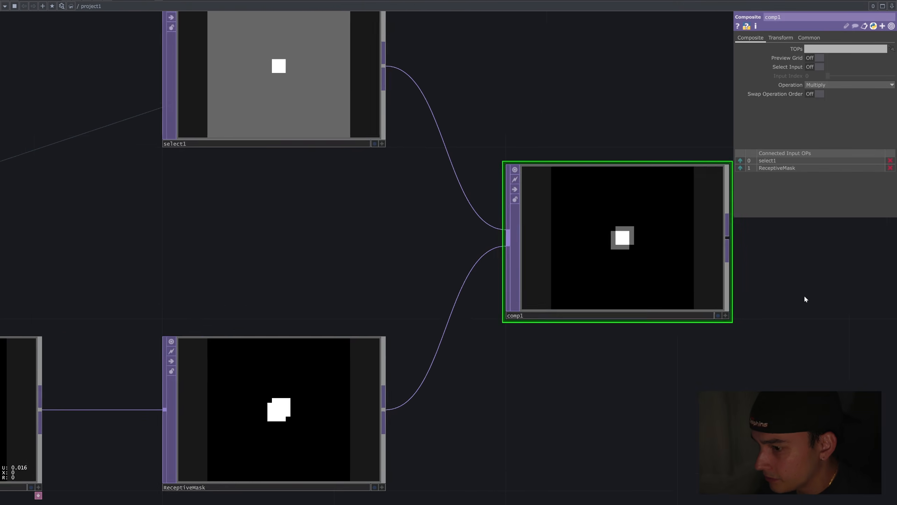
scroll(379, 241, down, 2)
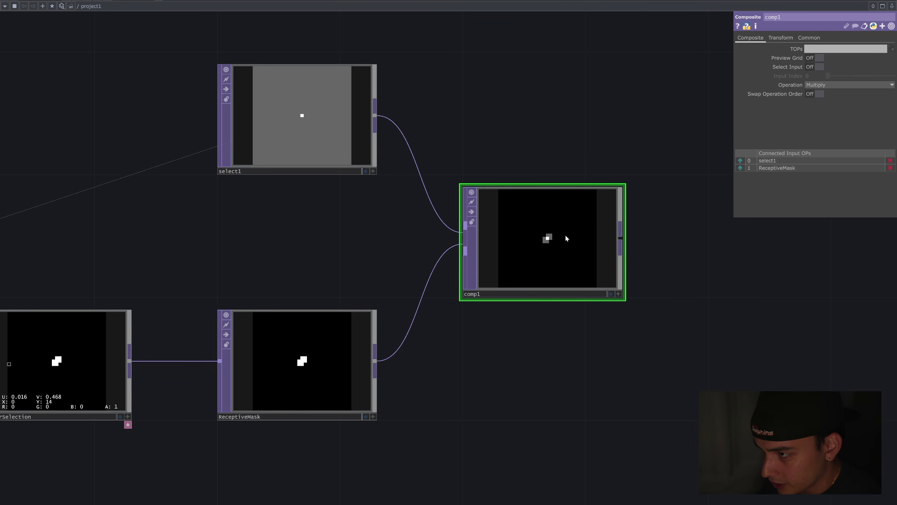
scroll(595, 252, up, 2)
scroll(622, 276, down, 3)
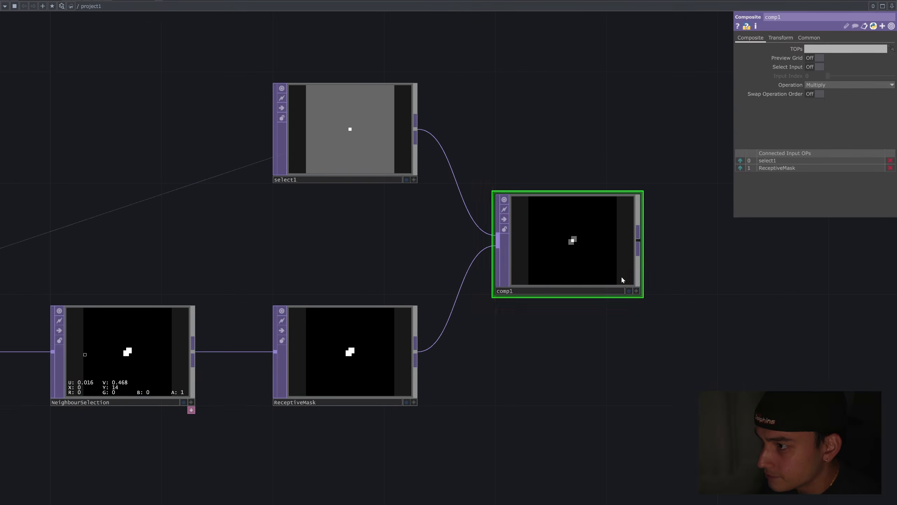
scroll(579, 257, up, 2)
middle_click(558, 229)
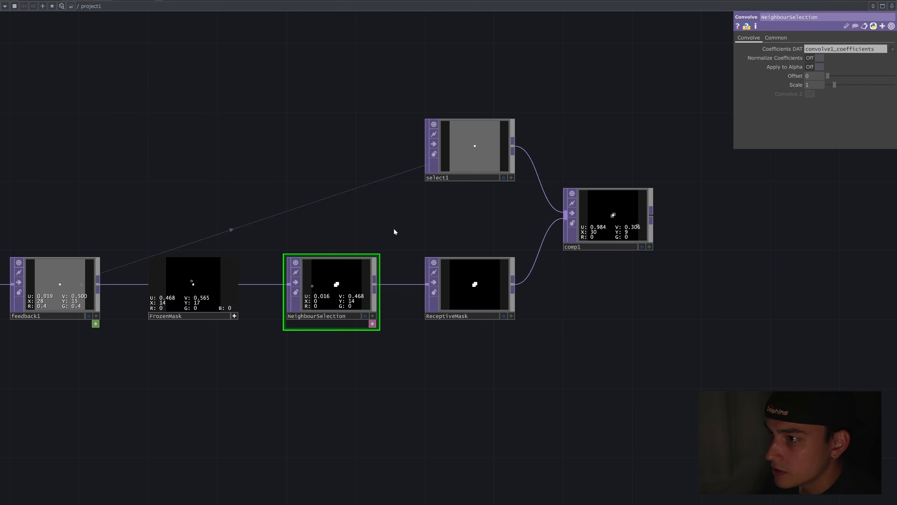
Duplicate the Select TOP that references feedback1 and place the copy below ReceptiveMask.
click(506, 135)
key(ctrl+c)
key(ctrl+v)
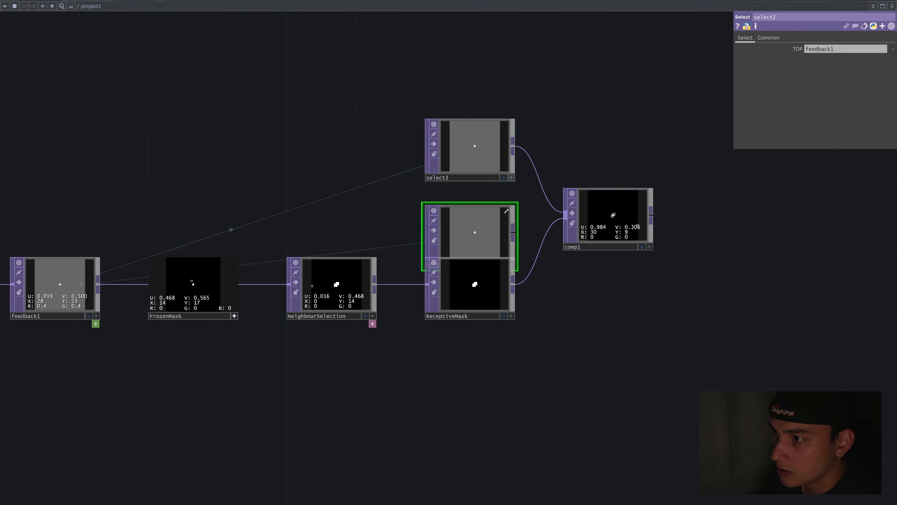
drag(501, 215, 488, 405)
drag(592, 418, 569, 380)
scroll(602, 378, down, 1)
Try combining ReceptiveMask and select2 in a Composite TOP set to Divide, and delete that Composite.
click(520, 279)
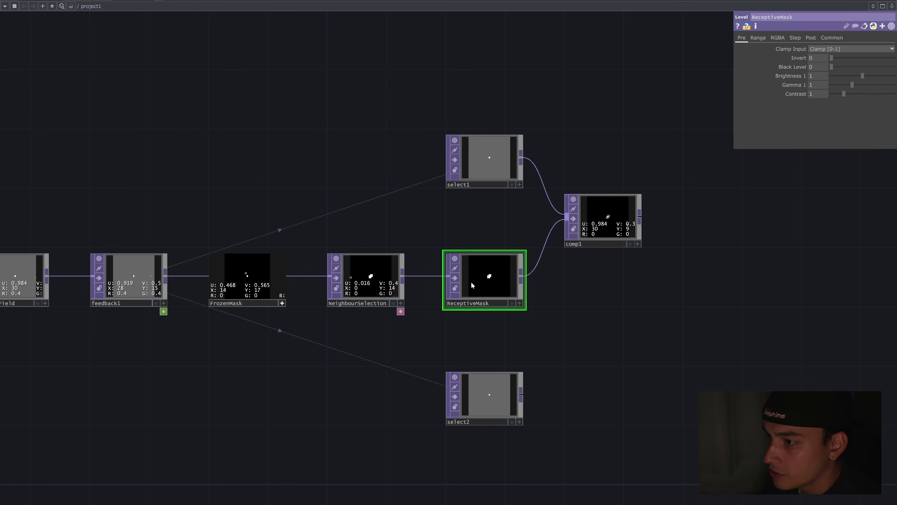
scroll(623, 229, up, 2)
drag(608, 373, 579, 269)
scroll(580, 269, down, 2)
drag(519, 278, 596, 326)
key(Tab)
text(comp)
key(Return)
click(552, 313)
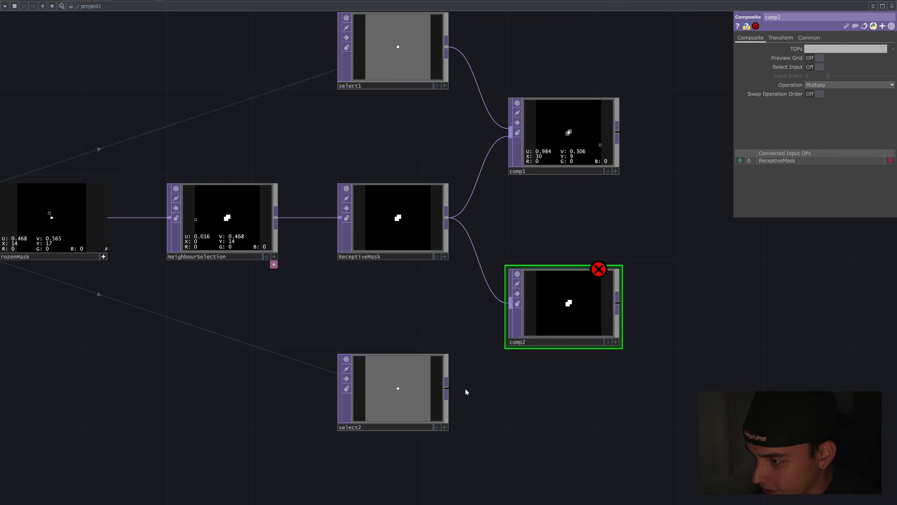
drag(446, 389, 510, 303)
click(819, 86)
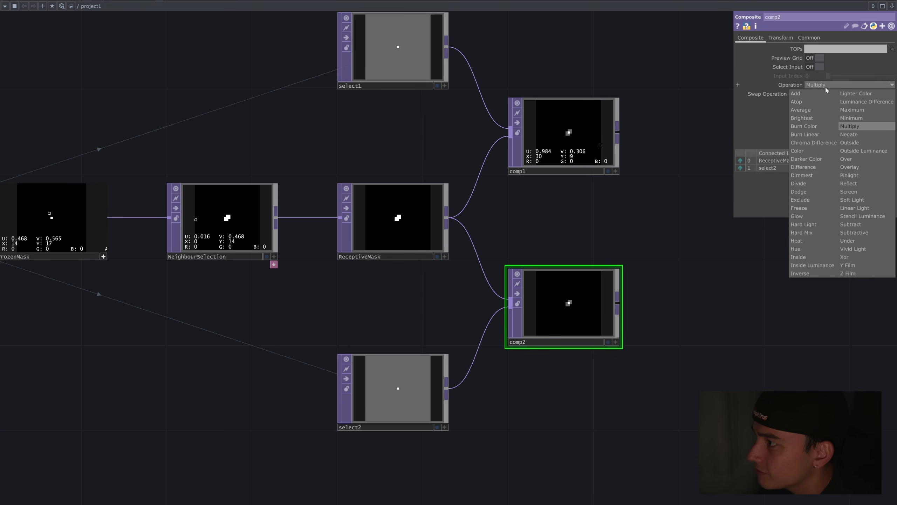
click(823, 185)
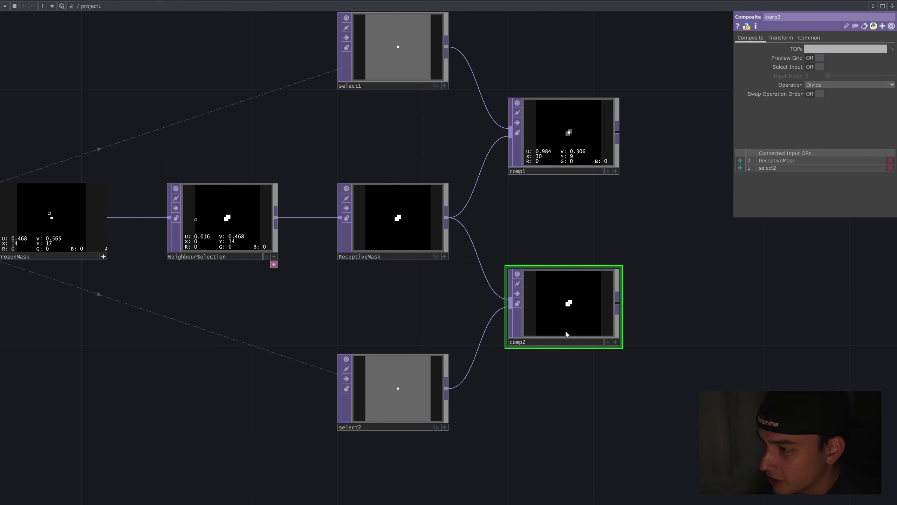
key(Delete)
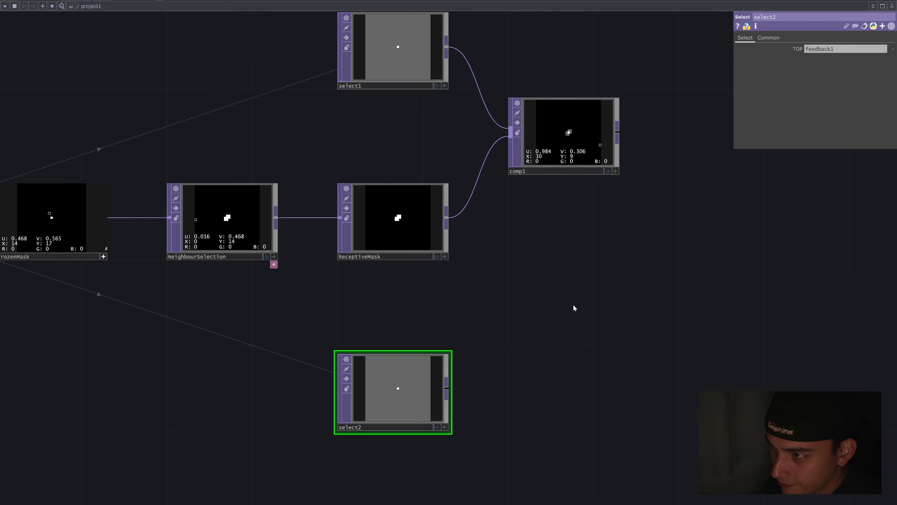
Branch a Level TOP off ReceptiveMask, place it below comp1 and set its Invert to 1.
drag(446, 218, 569, 344)
key(Tab)
text(lev)
key(Return)
click(519, 295)
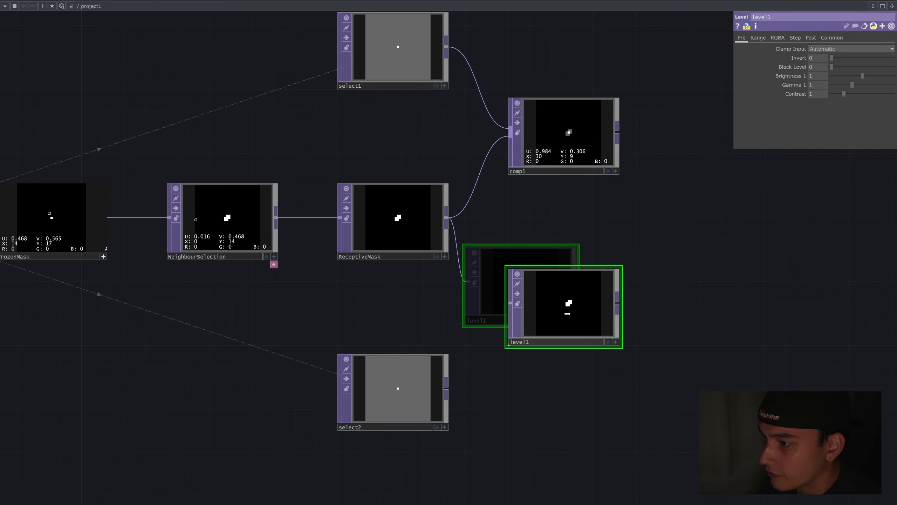
drag(834, 57, 896, 58)
Add a second Composite TOP beyond the inverted Level TOP, between it and select2 in height.
drag(654, 412, 561, 339)
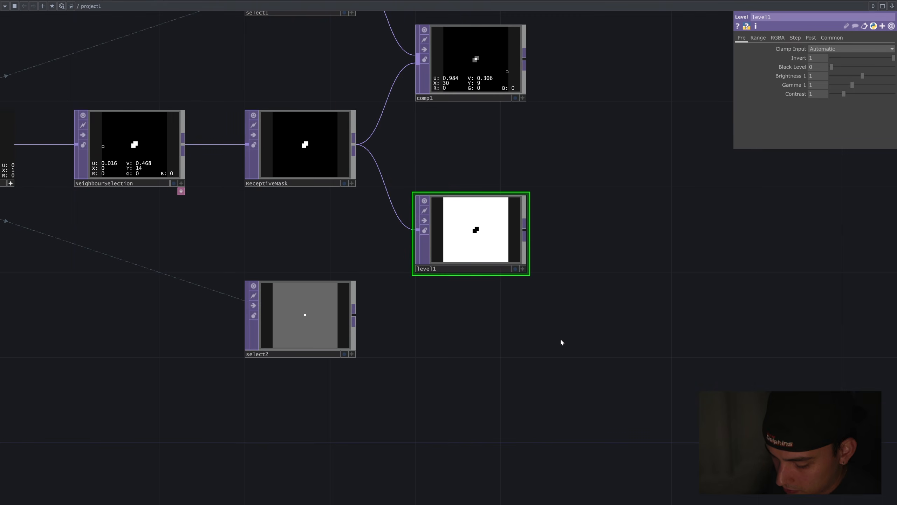
key(Tab)
text(comp)
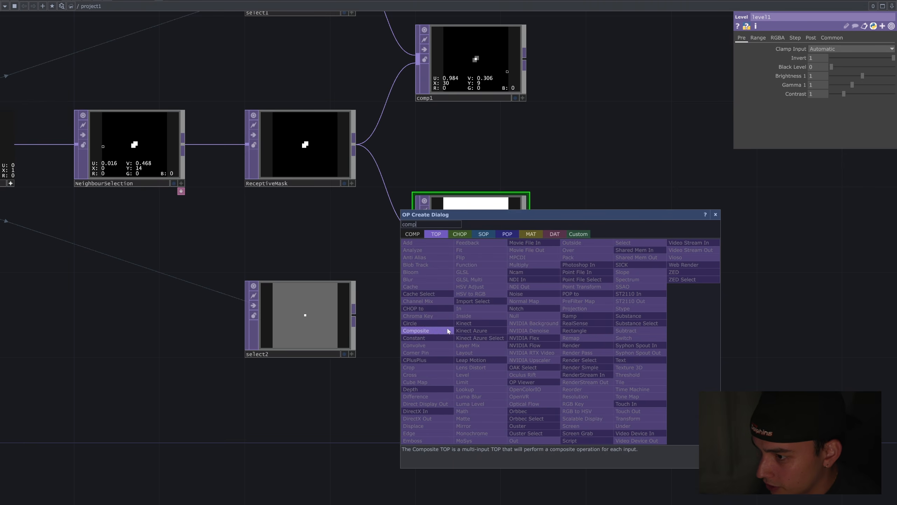
click(417, 331)
click(642, 288)
scroll(597, 191, down, 3)
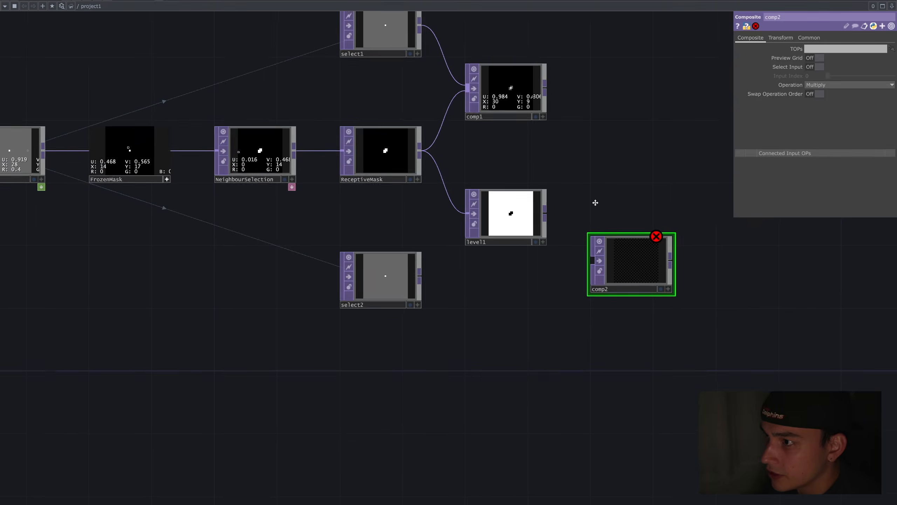
Rearrange the network so select1 and select2 line up with level1 and comp1 sits directly above comp2.
drag(595, 202, 564, 254)
drag(477, 148, 603, 148)
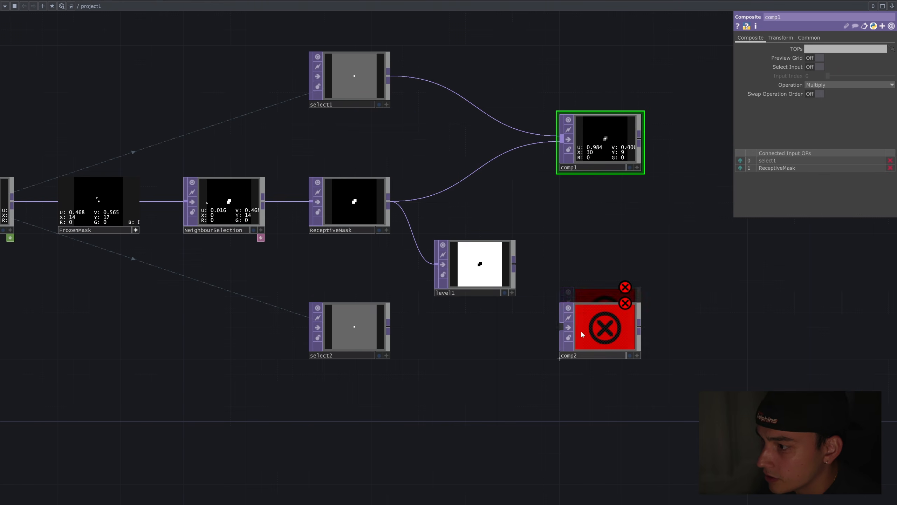
drag(327, 330, 488, 391)
drag(369, 81, 497, 82)
drag(580, 280, 536, 261)
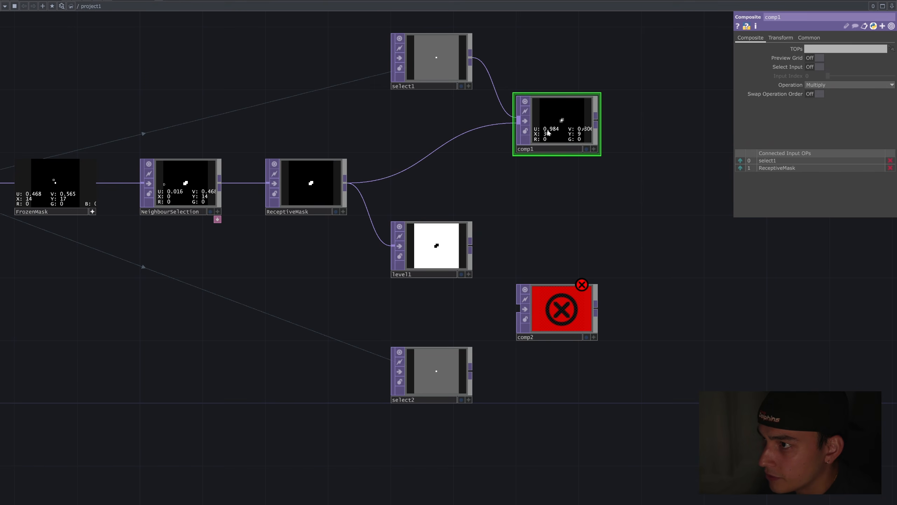
Connect level1 and select2 into comp2 and inspect the masked cells' pixel values in comp2's viewer.
drag(470, 246, 517, 309)
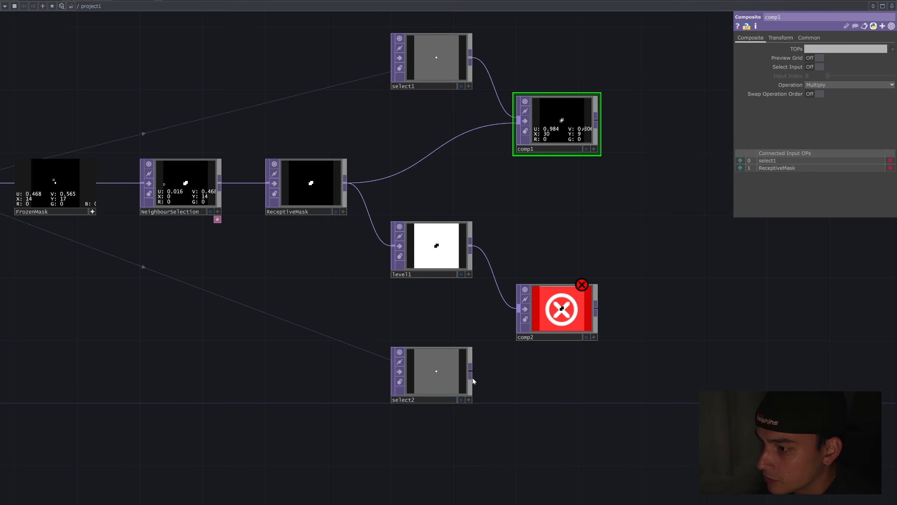
drag(471, 376, 517, 313)
scroll(547, 319, up, 2)
scroll(565, 315, up, 5)
drag(717, 282, 639, 426)
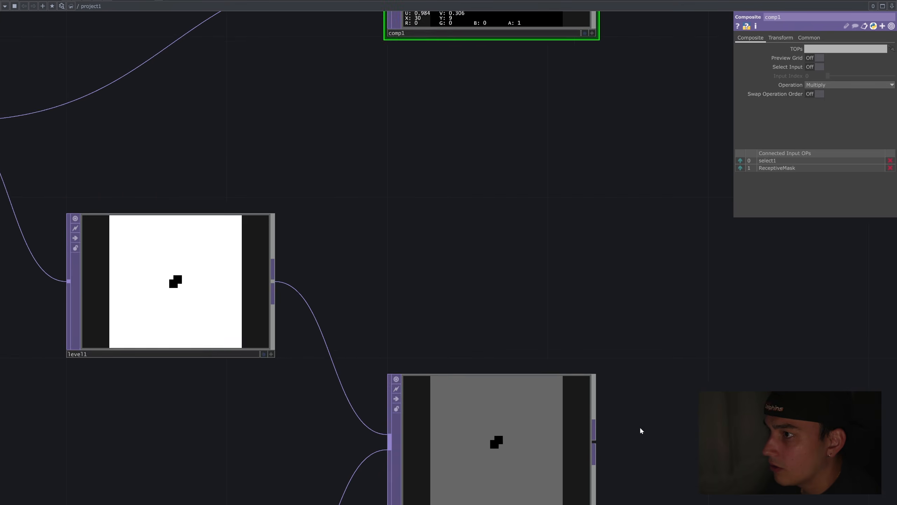
scroll(649, 363, down, 4)
scroll(552, 417, up, 3)
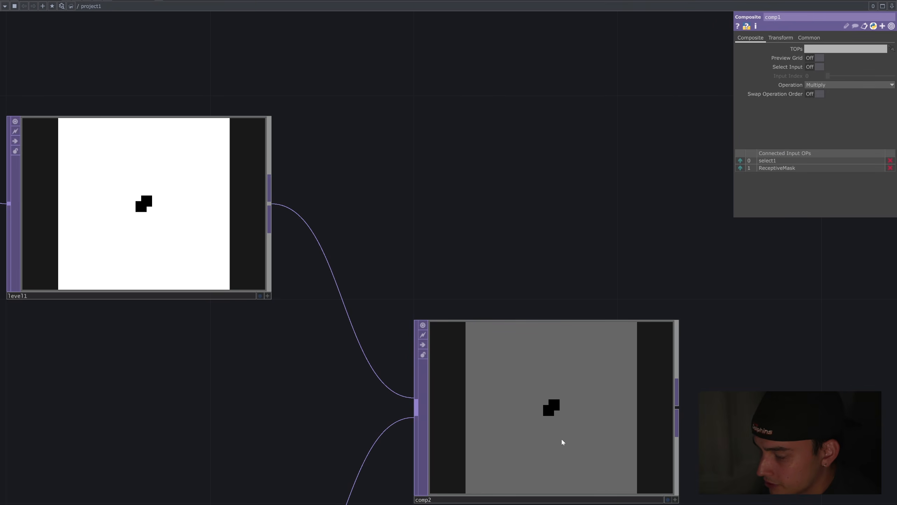
scroll(563, 442, down, 3)
click(644, 468)
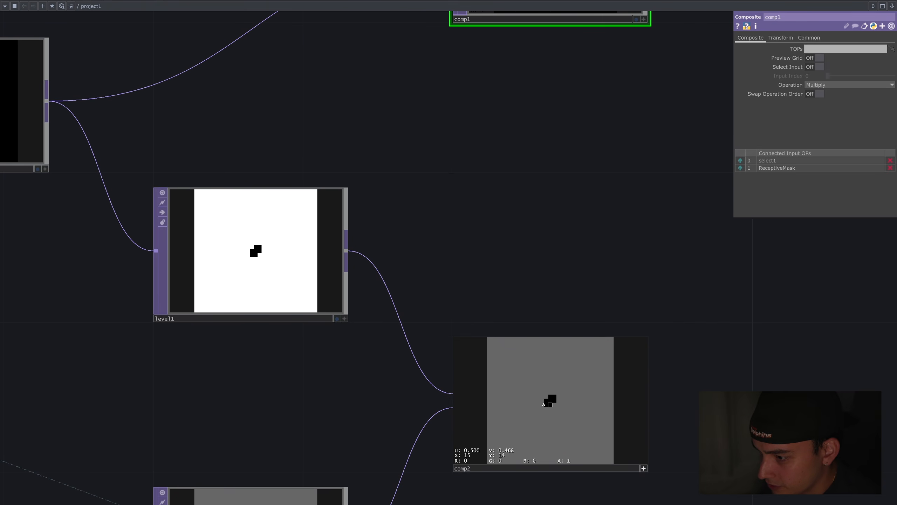
scroll(698, 405, down, 2)
drag(684, 460, 556, 308)
Switch to the Inkscape diagram and review the receptive branch, from splitting out receptive cells to adding the constant value.
key(alt+Tab)
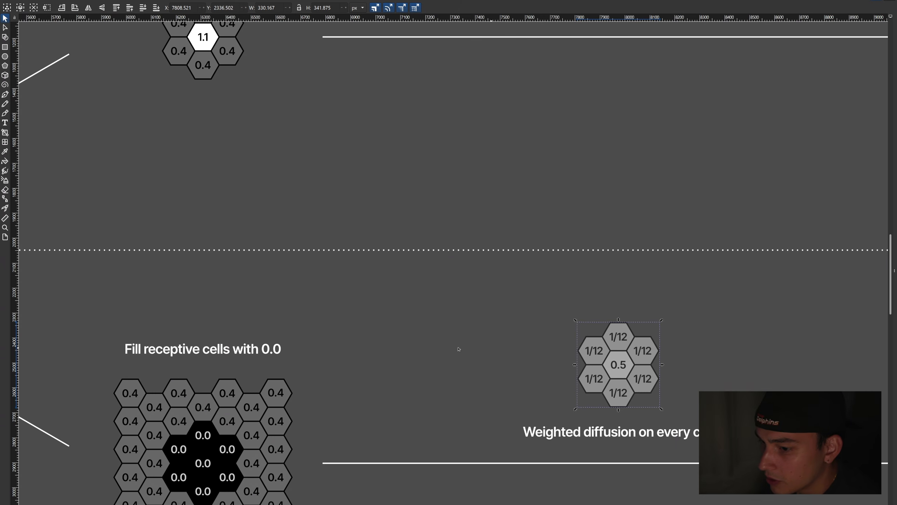
middle_drag(178, 449, 389, 339)
click(389, 340)
middle_drag(647, 27, 500, 364)
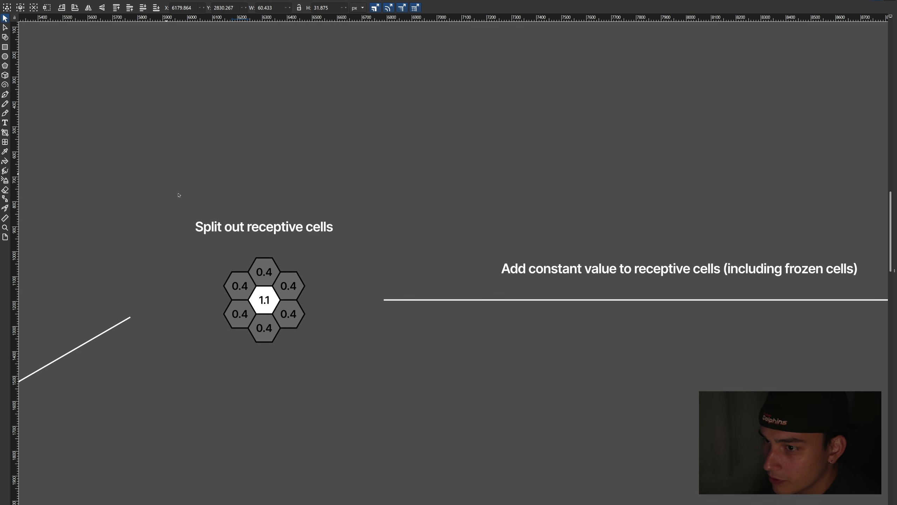
click(248, 299)
middle_drag(536, 289, 279, 231)
click(579, 242)
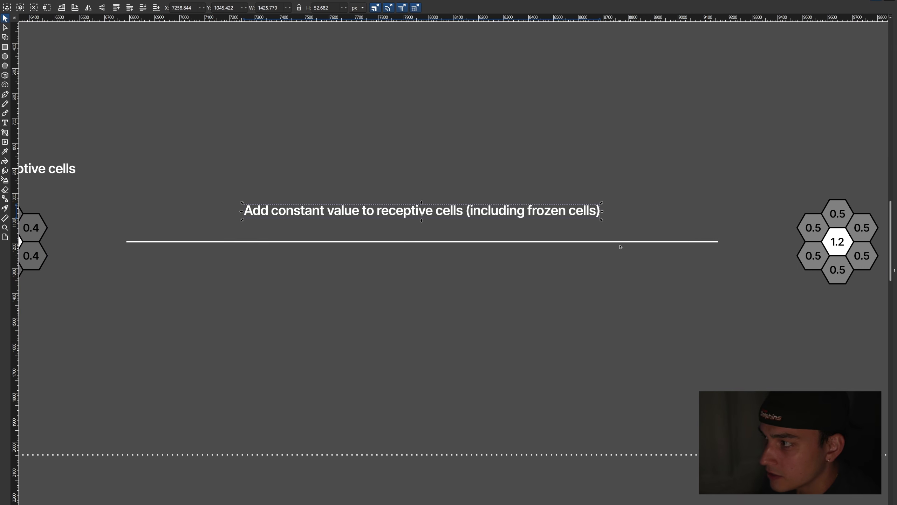
key(alt+Tab)
Try a Math TOP after comp1 with its Post-Add set to 0.6.
drag(560, 150, 606, 268)
scroll(605, 268, down, 2)
drag(593, 106, 560, 278)
click(553, 274)
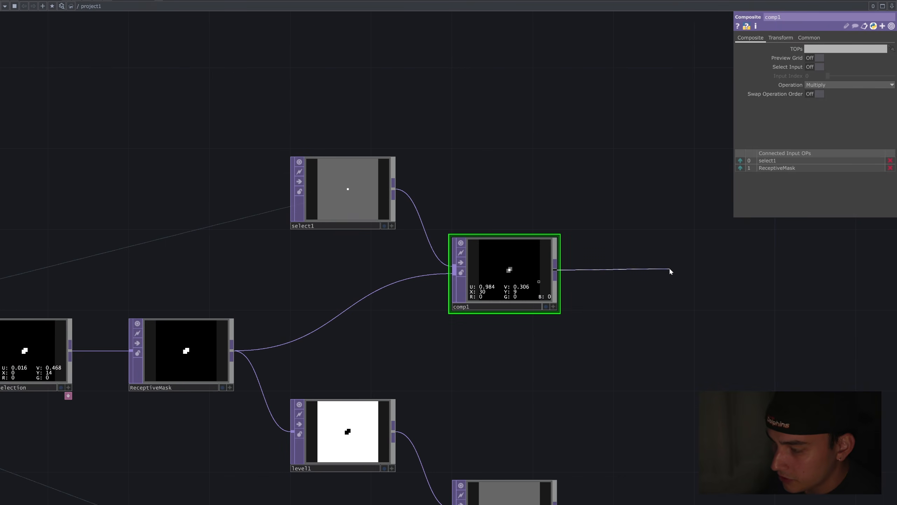
key(Tab)
text(math)
key(Return)
click(673, 268)
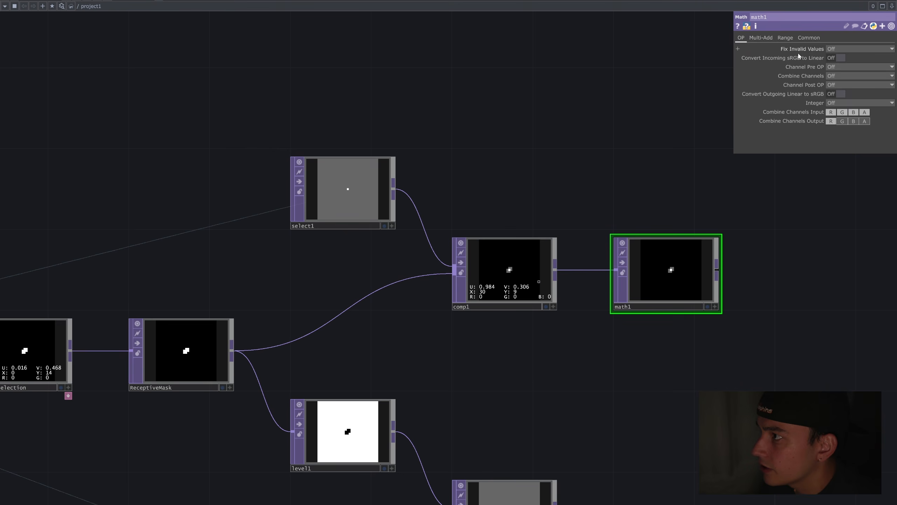
click(761, 37)
drag(871, 66, 871, 65)
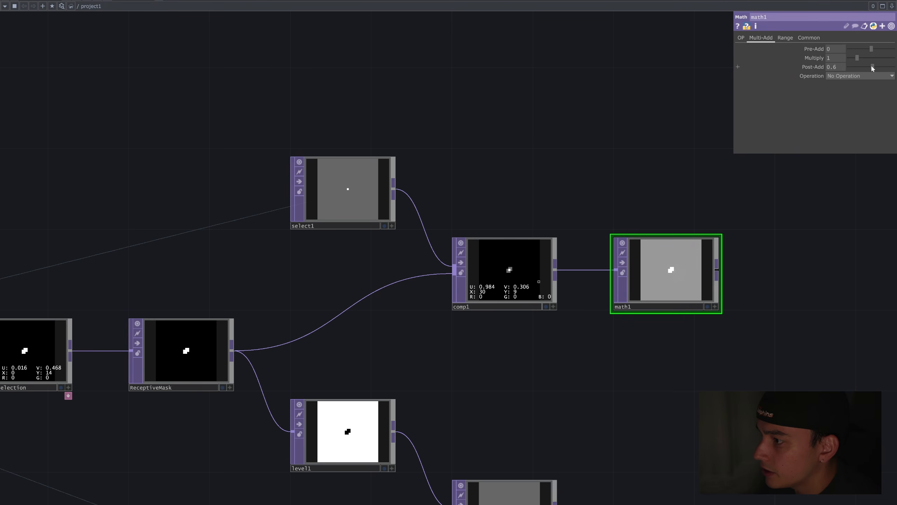
scroll(650, 297, up, 2)
scroll(650, 297, down, 1)
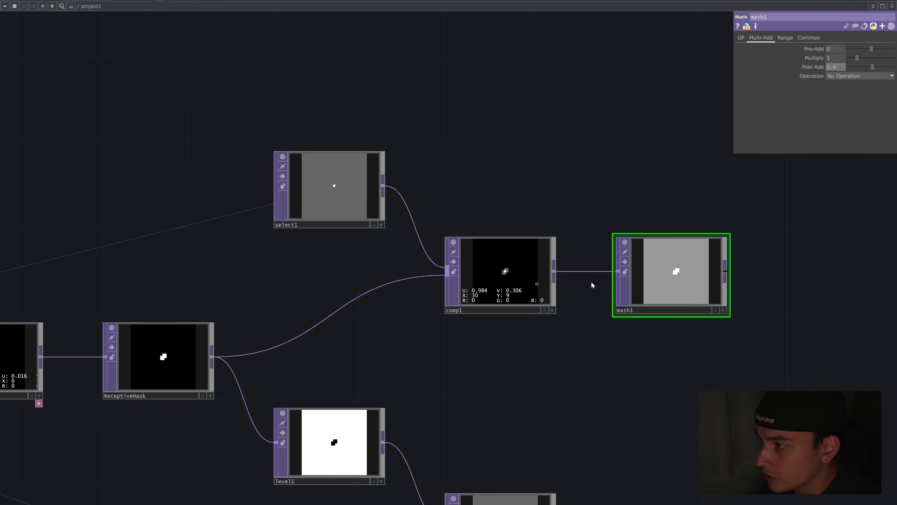
Move select1 directly above ReceptiveMask and insert a Math TOP on the wire between select1 and comp1.
drag(493, 197, 679, 197)
drag(514, 188, 341, 189)
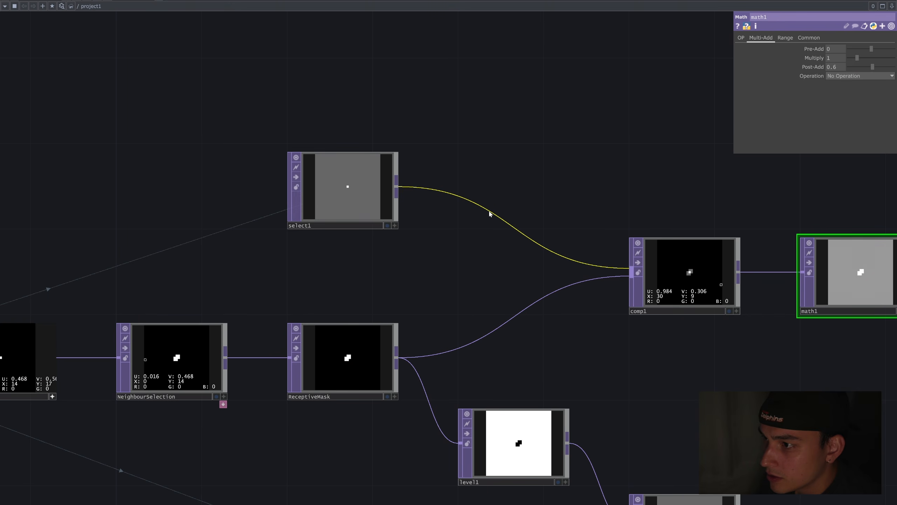
right_click(489, 213)
click(515, 200)
text(mat)
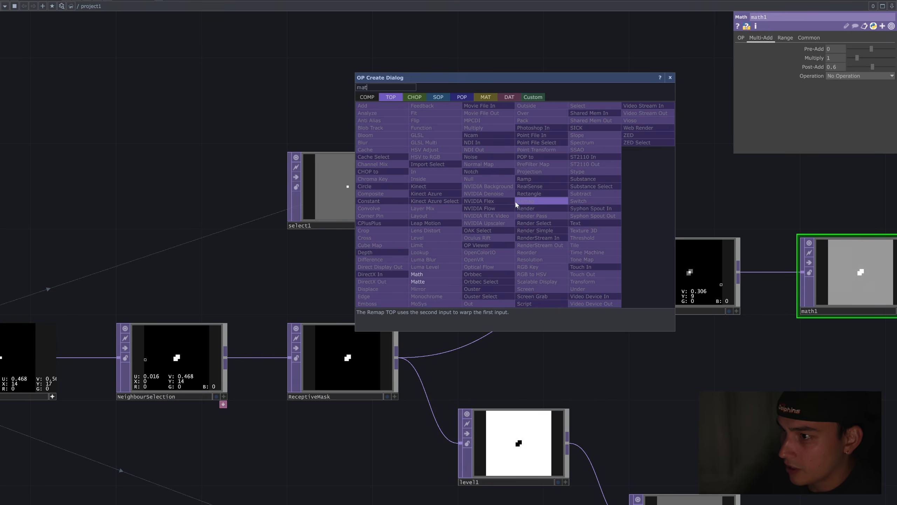
key(Return)
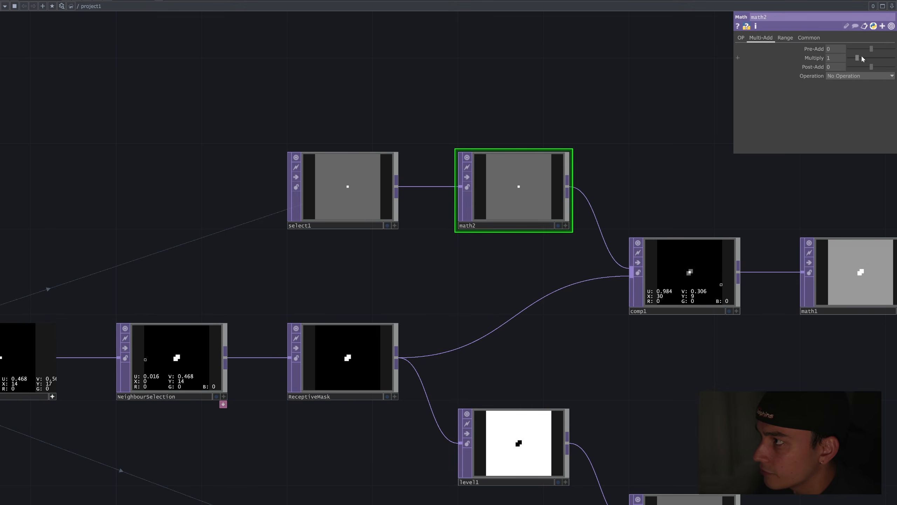
Set math2's Post-Add to 0.001 and delete math1 after comp1.
click(872, 70)
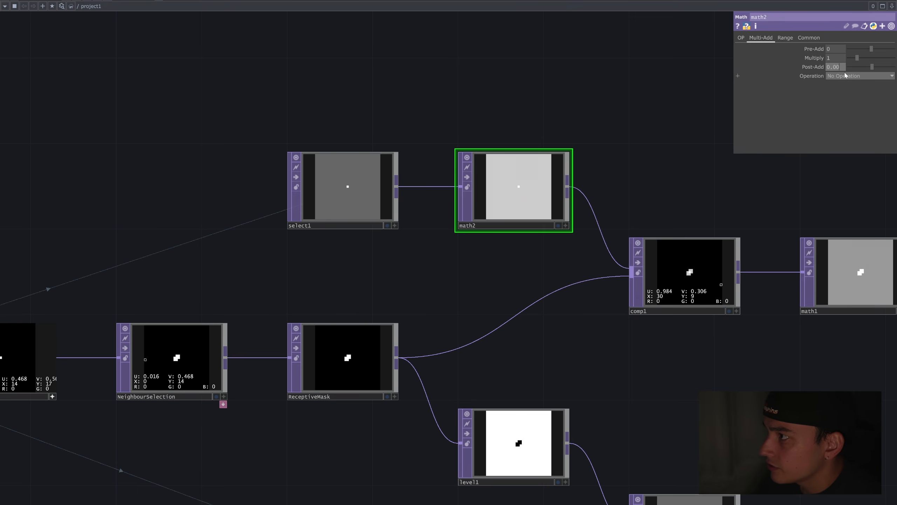
key(Return)
drag(659, 187, 525, 131)
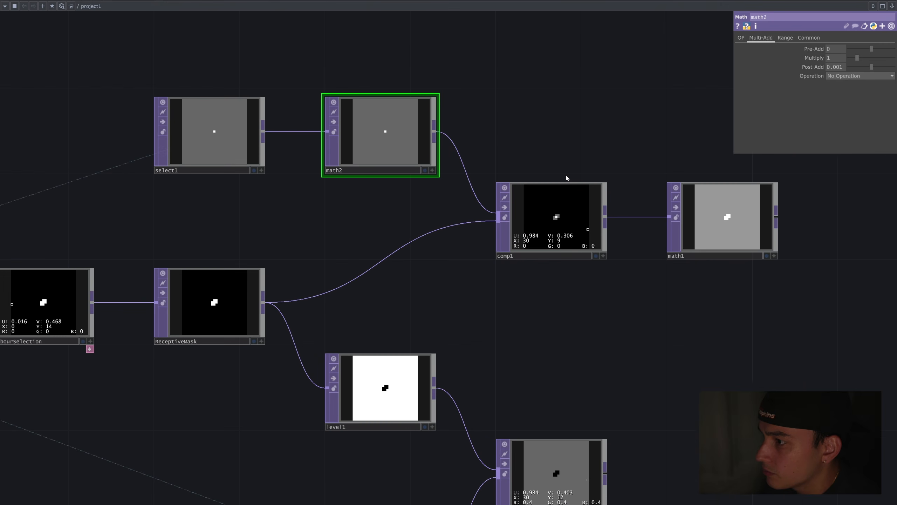
right_drag(633, 120, 750, 304)
key(Delete)
scroll(628, 275, down, 2)
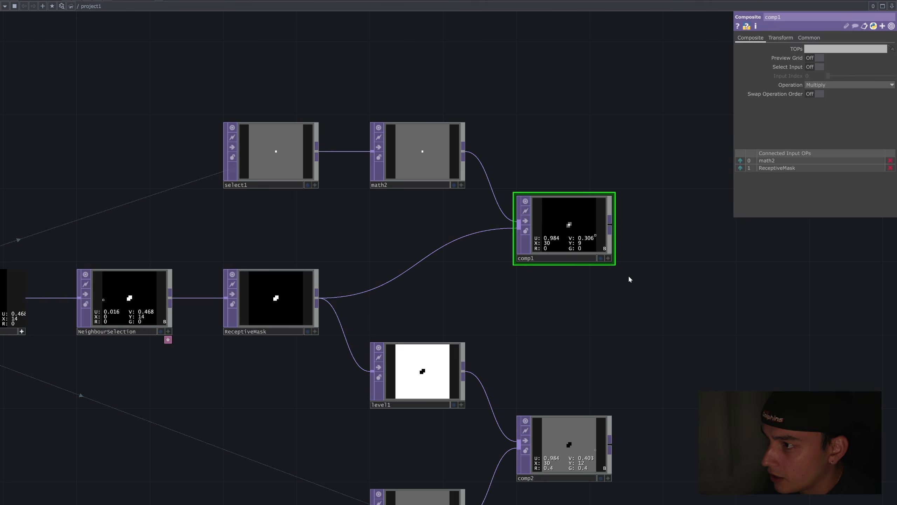
Check the pixel values of comp1's receptive cells, and compare comp2 with the non-receptive branch in the Inkscape diagram.
scroll(609, 257, up, 5)
click(640, 286)
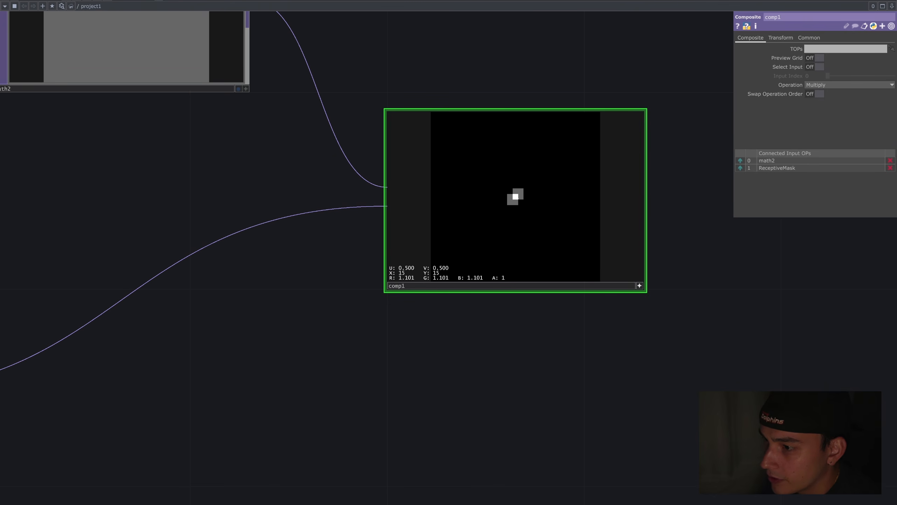
scroll(703, 389, down, 3)
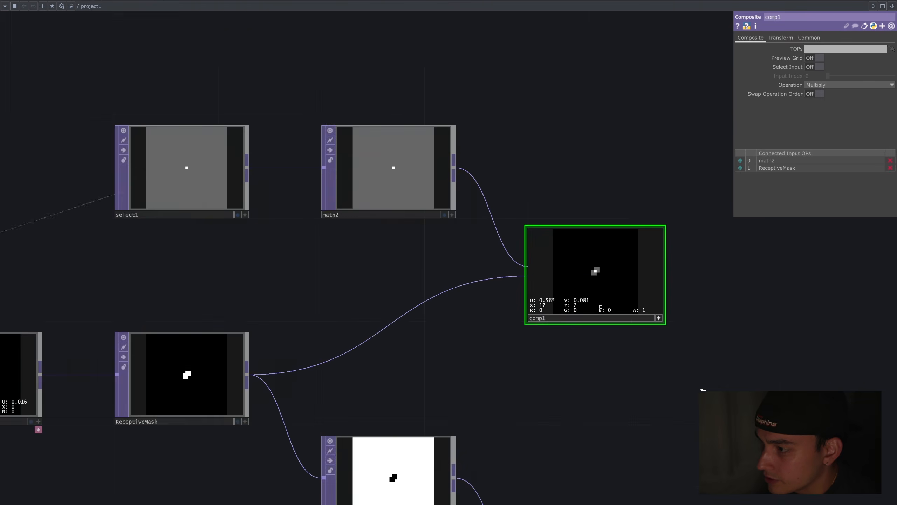
scroll(703, 390, down, 3)
drag(674, 439, 599, 172)
click(530, 285)
drag(590, 363, 498, 405)
scroll(459, 309, up, 2)
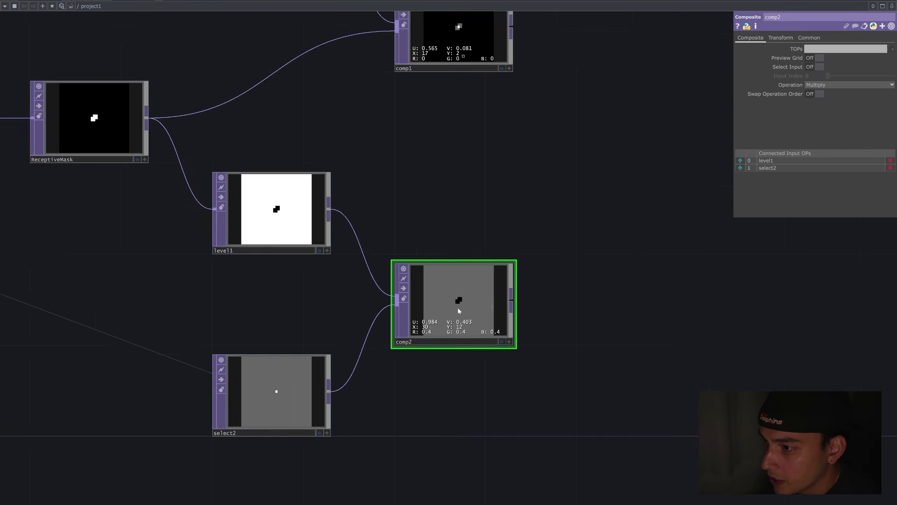
key(alt+Tab)
middle_drag(370, 348, 559, 210)
key(alt+Tab)
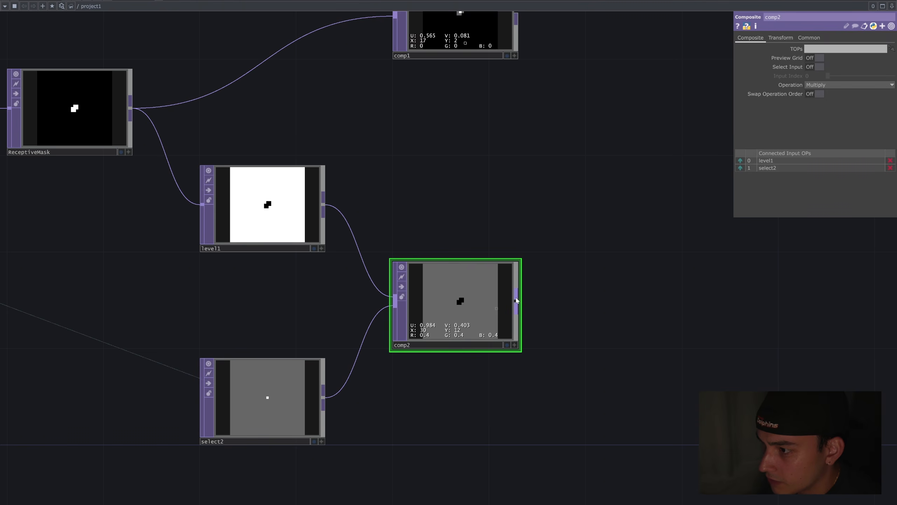
Attach a Convolve TOP to comp2's output and look up the diffusion weights in the Inkscape diagram.
drag(518, 300, 629, 321)
text(c)
key(Escape)
key(alt+Tab)
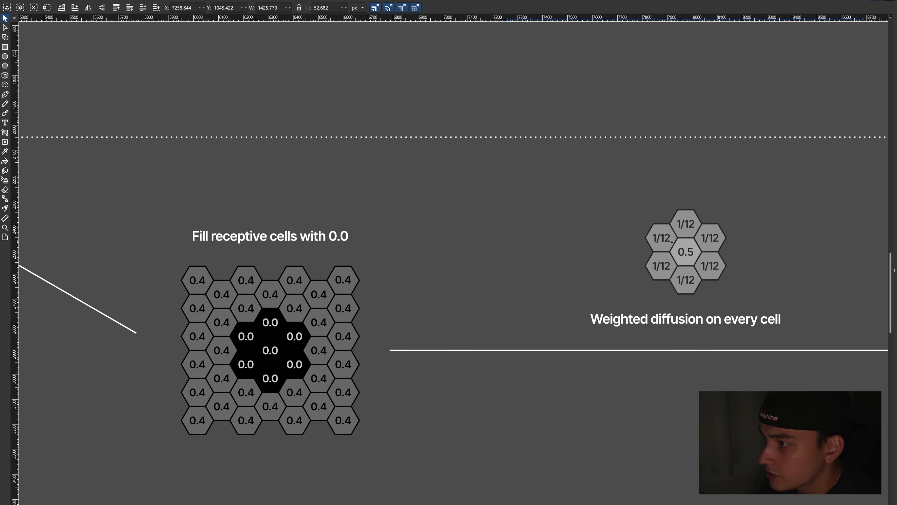
key(alt+Tab)
Evaluate 1/12 in the Textport, copy the result and close the Textport.
key(alt+t)
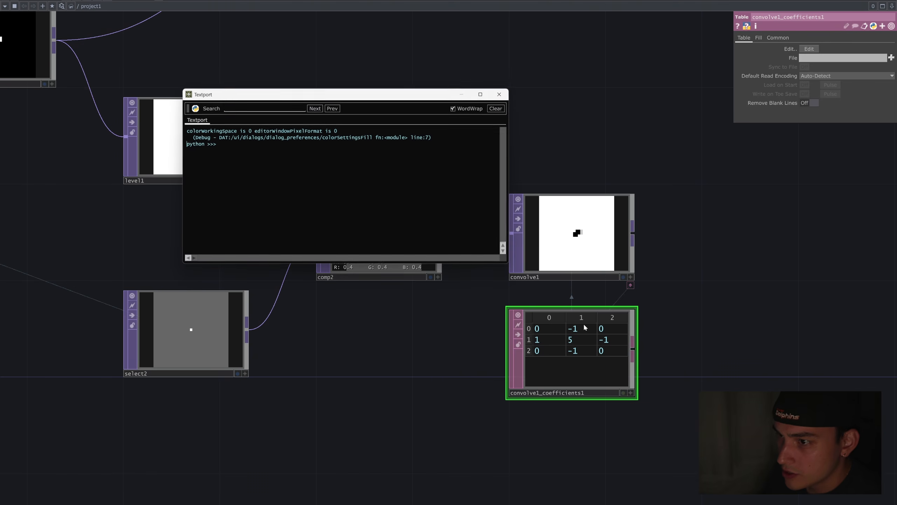
text(1/12)
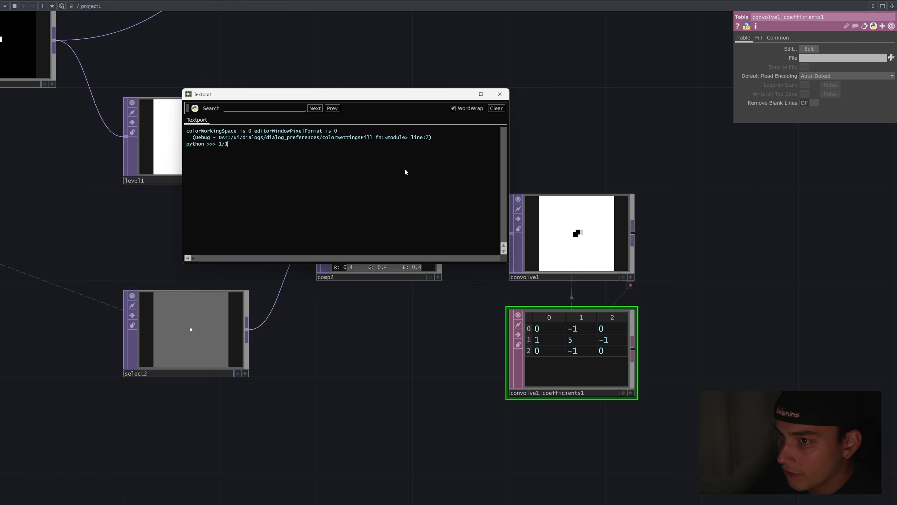
key(Return)
drag(244, 151, 186, 150)
key(ctrl+c)
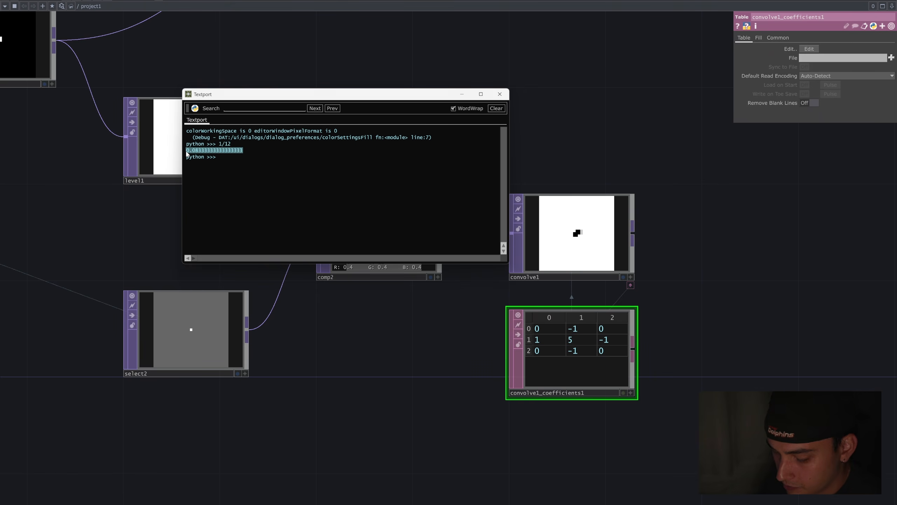
click(481, 94)
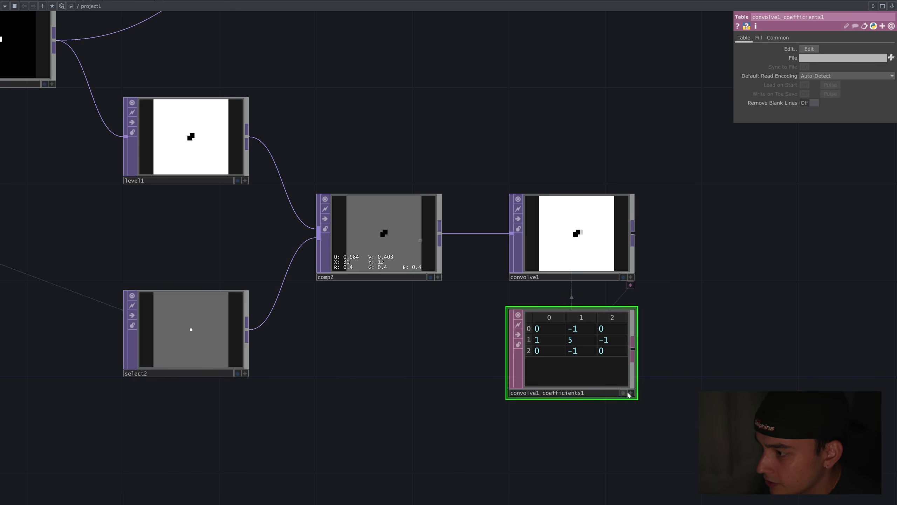
Fill the six hexagonal neighbour cells of convolve1_coefficients1 with the copied 1/12 value, leaving the first and last corner cells at 0.
click(581, 331)
key(ctrl+v)
key(Tab)
key(ctrl+v)
key(Tab)
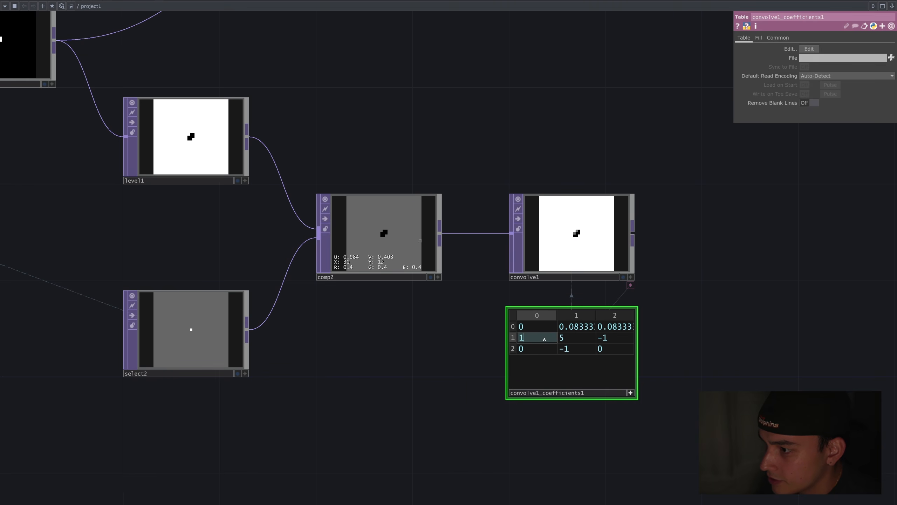
key(ctrl+v)
click(545, 350)
key(ctrl+v)
key(Tab)
key(ctrl+v)
click(615, 338)
key(ctrl+v)
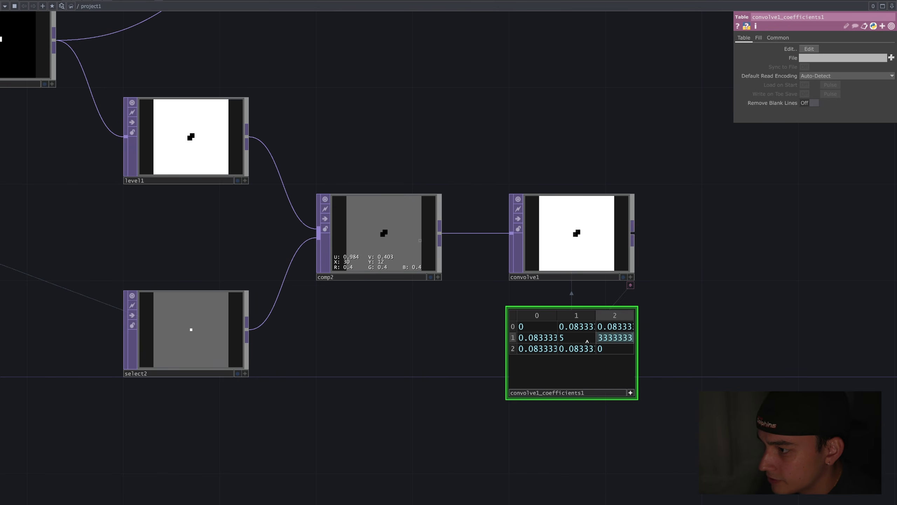
Set the centre coefficient of the convolve table to 0.5 and inspect the diffused result in convolve1.
click(580, 339)
text(0)
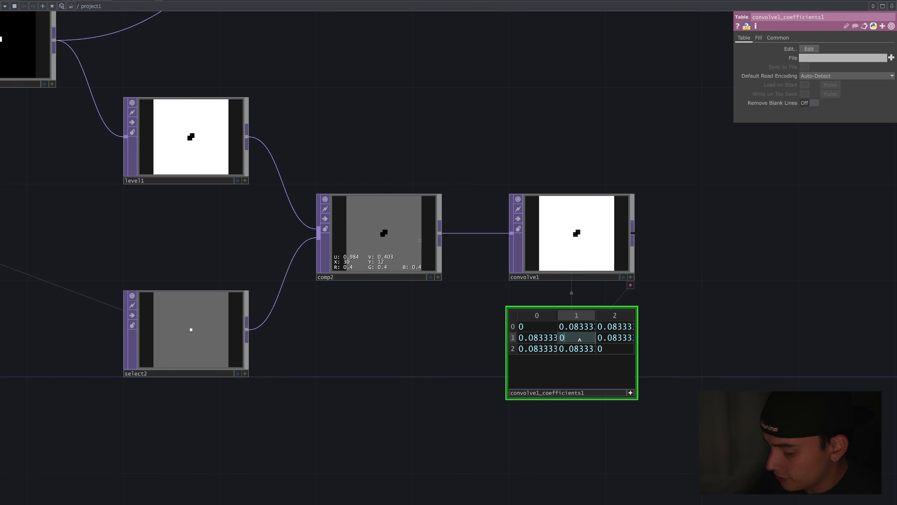
text(.5)
key(Return)
scroll(636, 248, up, 3)
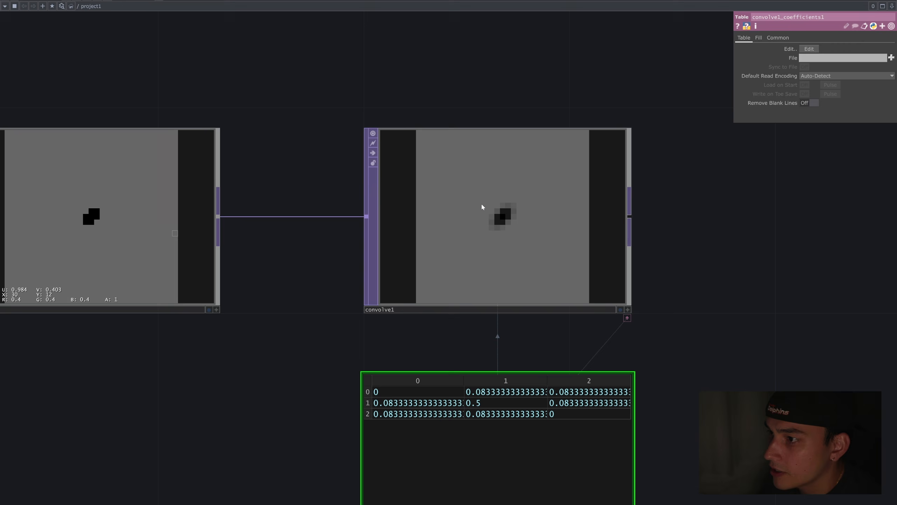
scroll(705, 330, down, 5)
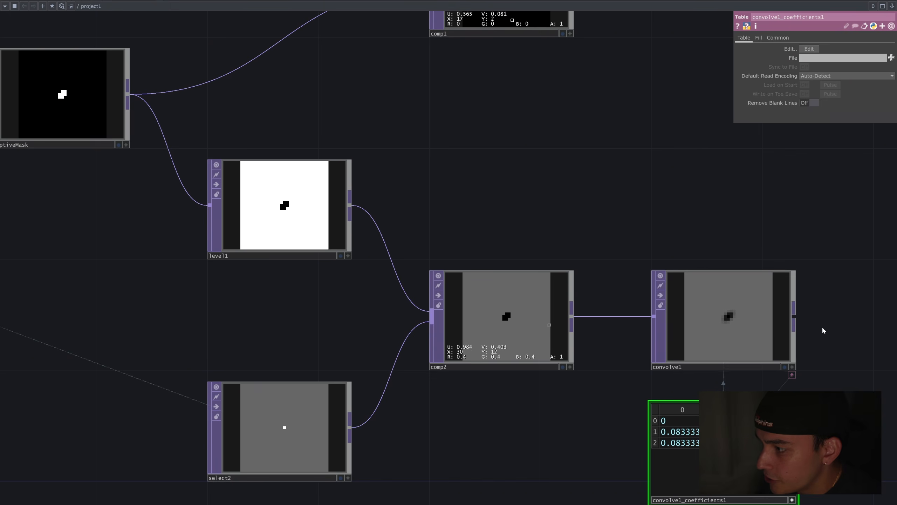
Place an Add TOP beyond both branches and connect comp1 and convolve1 into it.
key(Tab)
text(add)
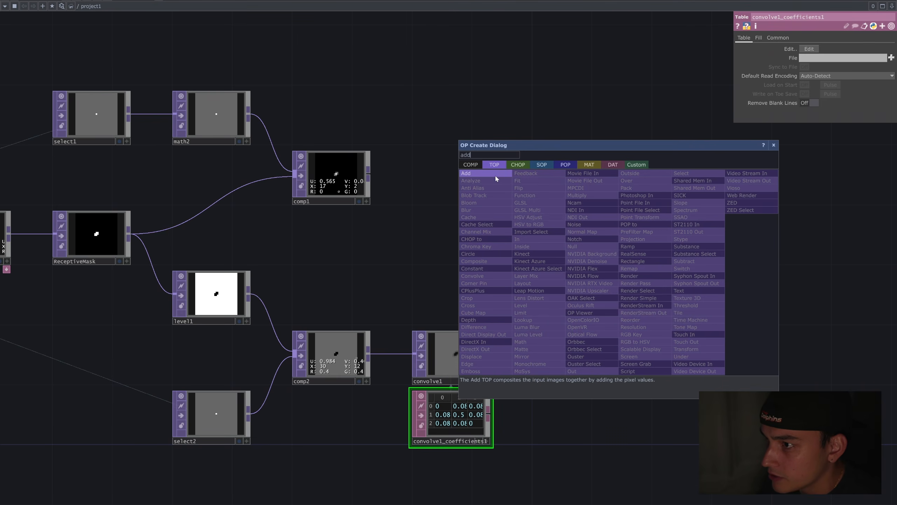
key(Return)
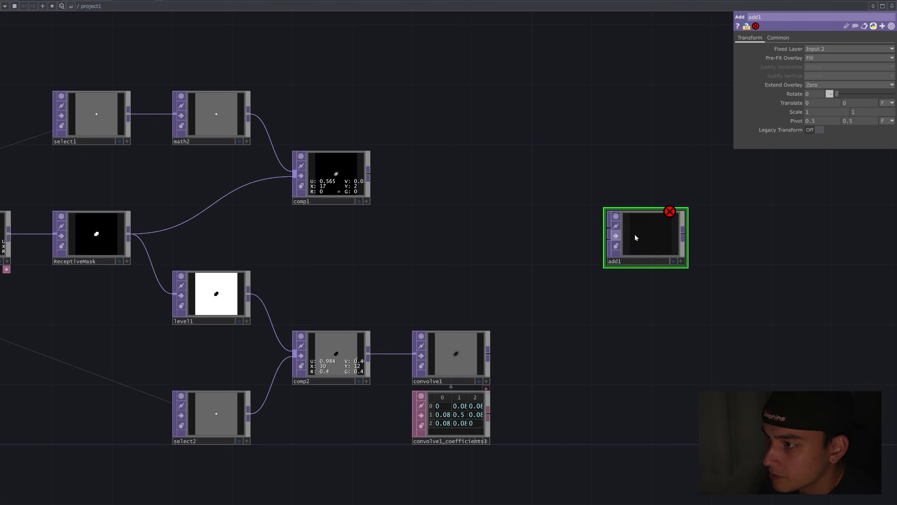
drag(368, 173, 595, 231)
drag(488, 353, 594, 240)
scroll(561, 292, down, 3)
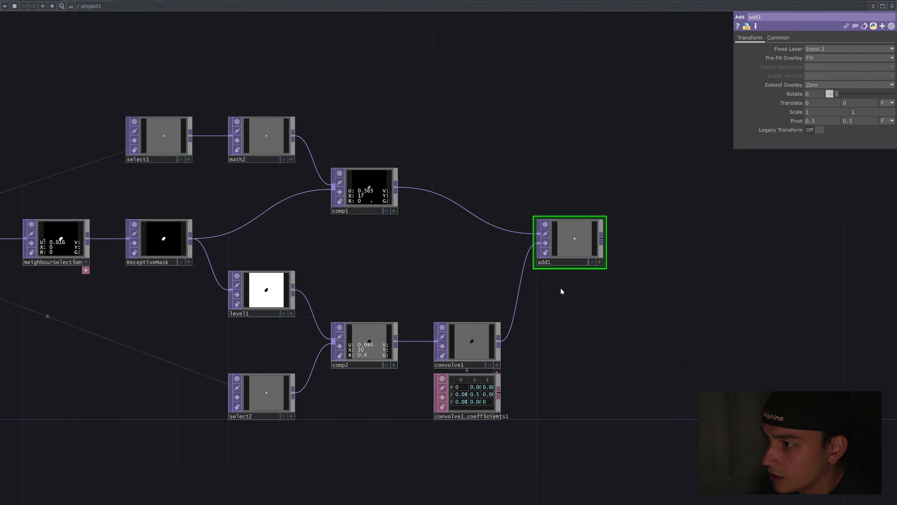
Close the feedback loop by assigning add1 as the target of feedback1.
scroll(551, 294, up, 5)
scroll(536, 293, down, 4)
drag(650, 341, 876, 369)
drag(799, 294, 80, 268)
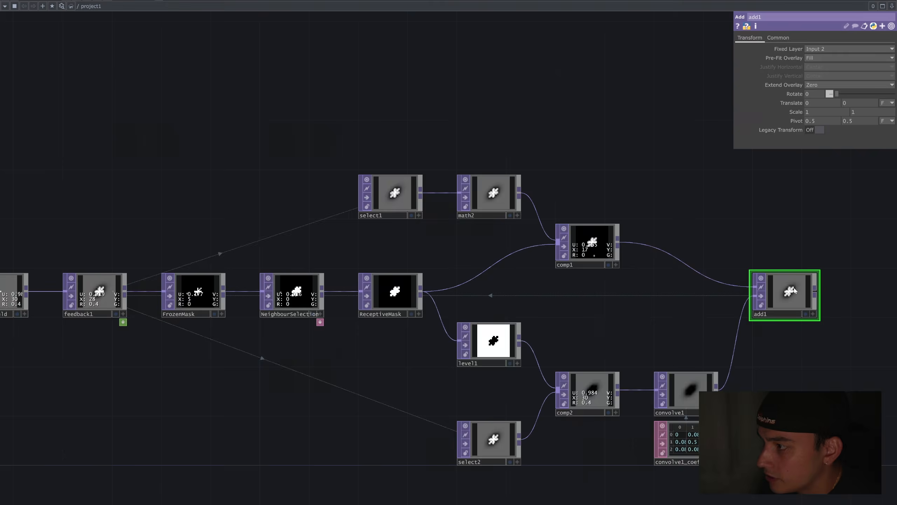
Set both the input smoothness and the viewer smoothness of add1 to Nearest Pixel.
scroll(790, 297, up, 8)
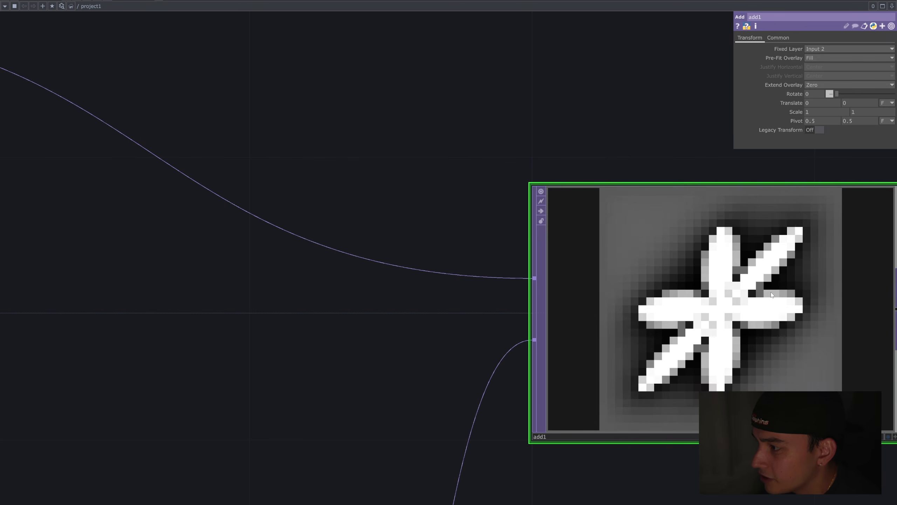
scroll(739, 321, down, 3)
scroll(736, 320, down, 10)
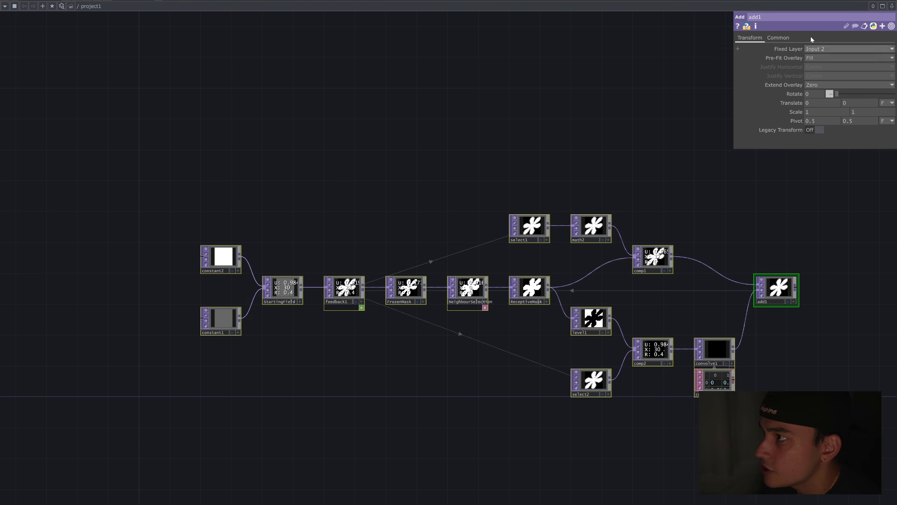
click(778, 37)
click(828, 93)
click(830, 103)
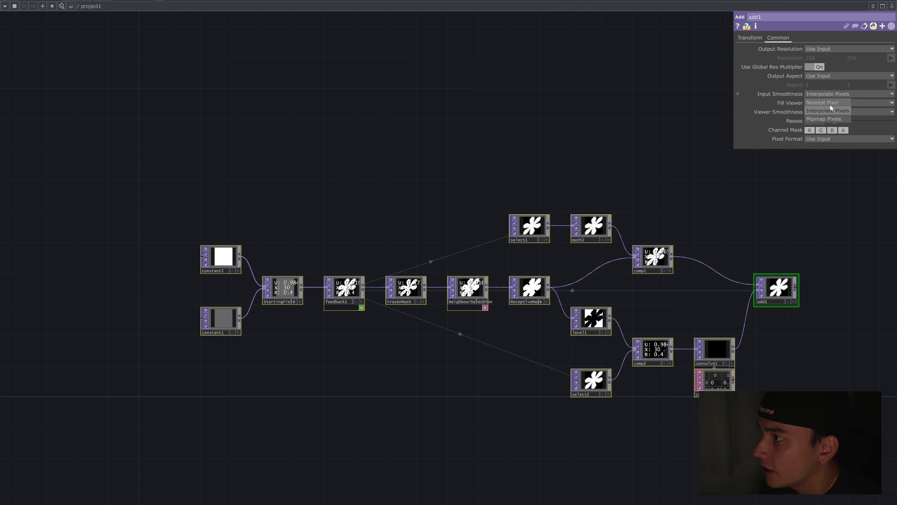
click(830, 112)
click(834, 129)
click(837, 112)
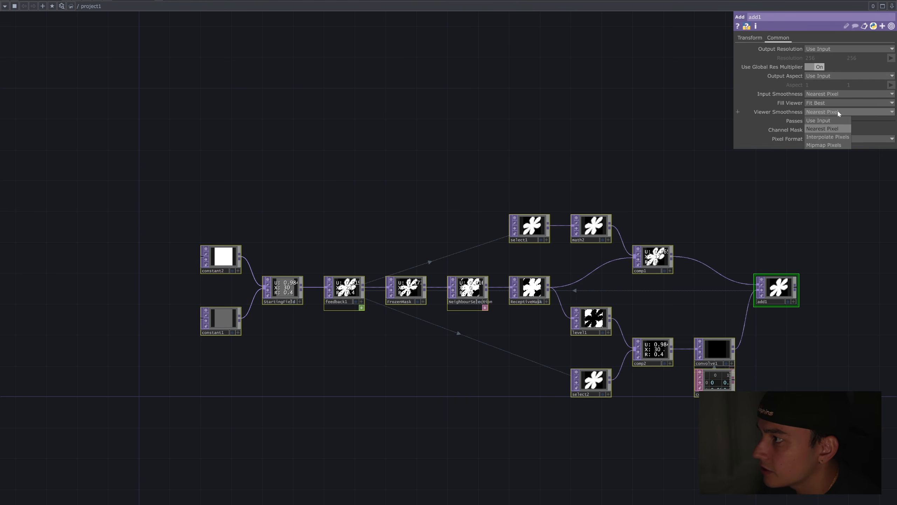
click(835, 129)
Add a Displace TOP fed by add1 and place it to the right of add1 with room between them.
drag(828, 249, 573, 206)
scroll(572, 206, down, 2)
scroll(542, 229, up, 5)
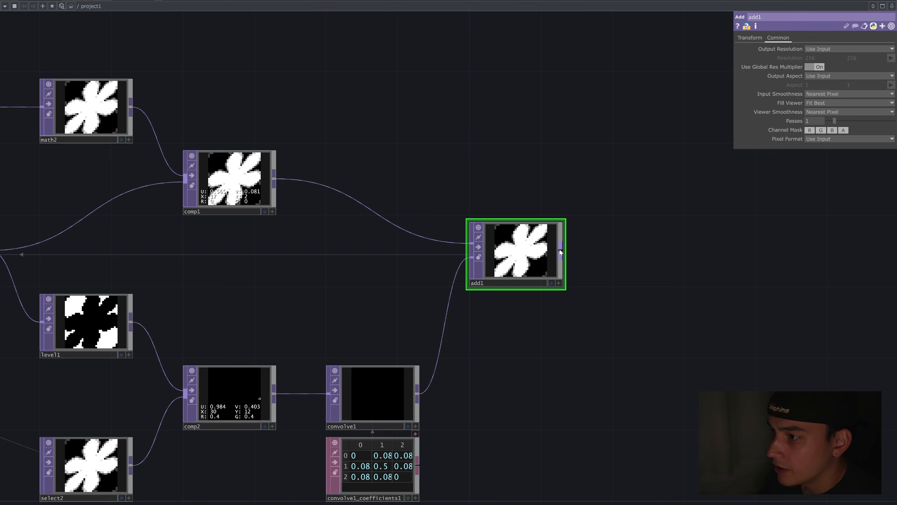
click(563, 249)
click(713, 241)
text(displace)
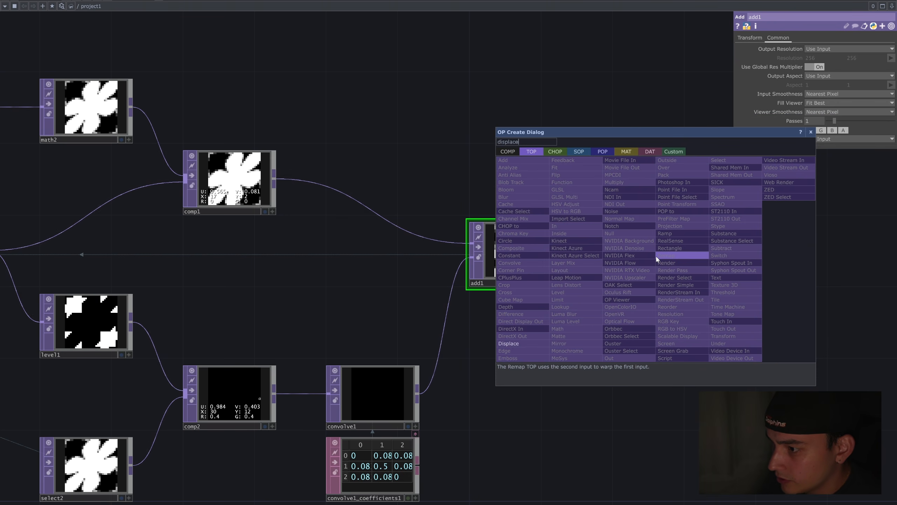
click(511, 343)
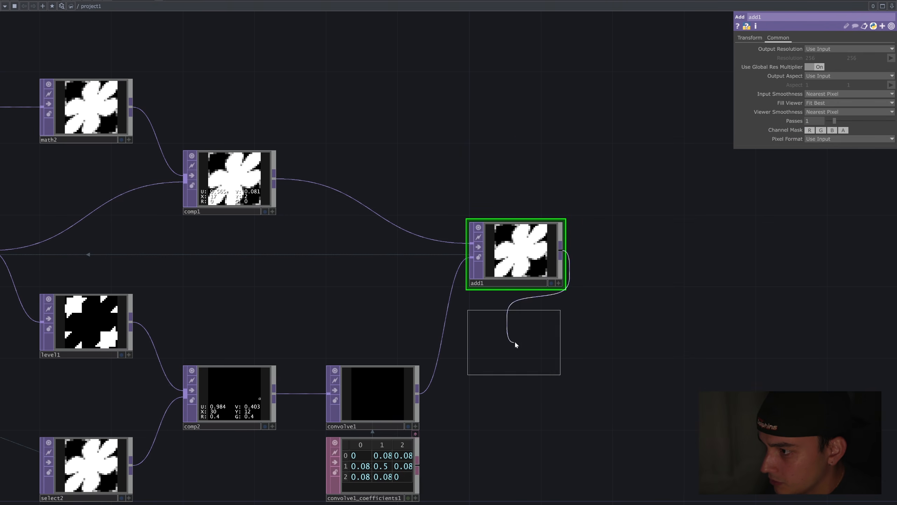
click(657, 235)
drag(699, 234, 842, 251)
Place a Ramp TOP between add1 and displace1, make it vertical and connect it as the second input of displace1.
key(Tab)
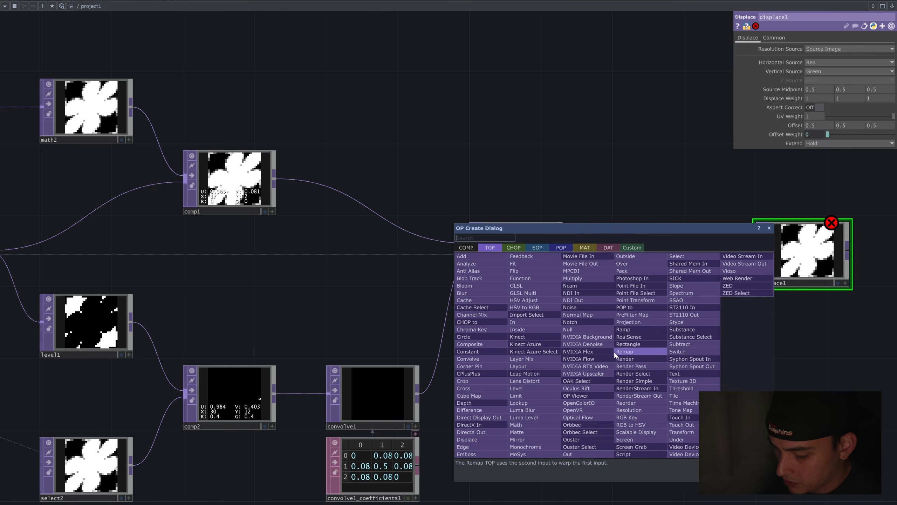
text(ramp)
key(Return)
click(615, 353)
drag(615, 355, 668, 320)
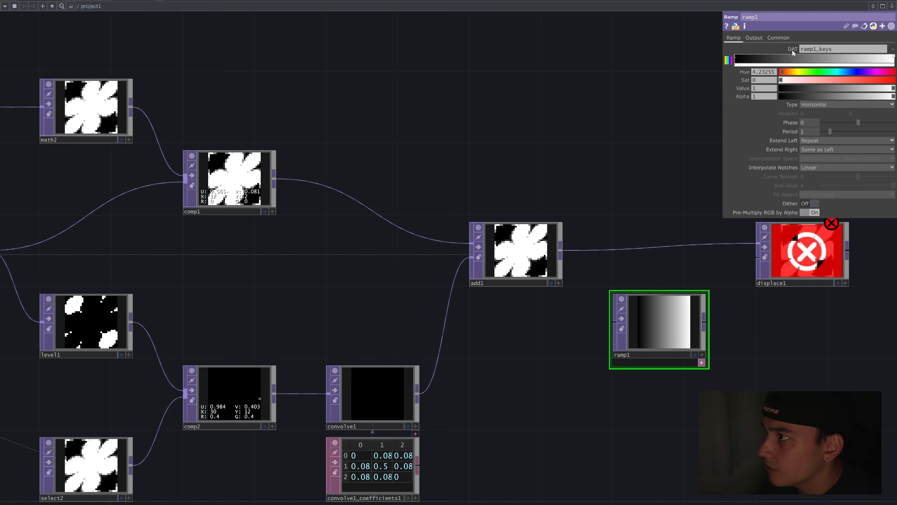
click(814, 104)
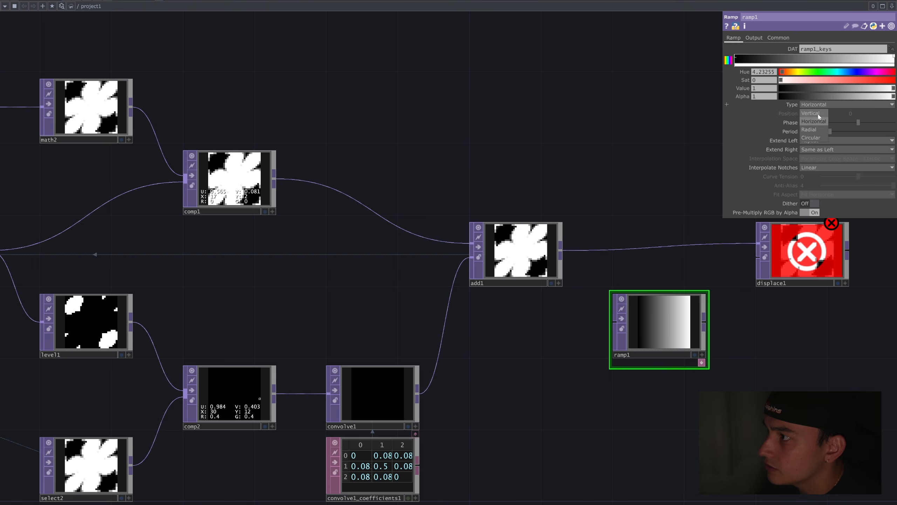
click(819, 115)
click(788, 255)
drag(733, 325, 635, 269)
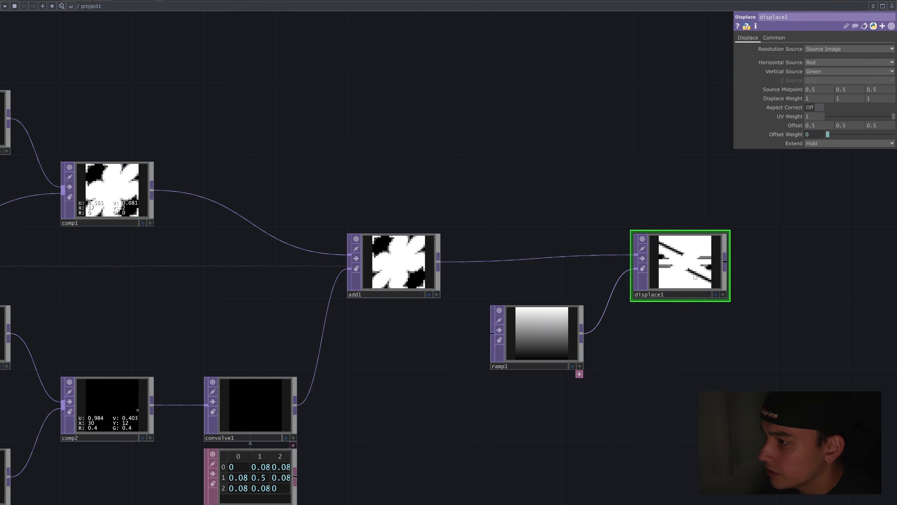
Set displace1's vertical source to None and its displace weight to 0.25.
drag(790, 270, 720, 324)
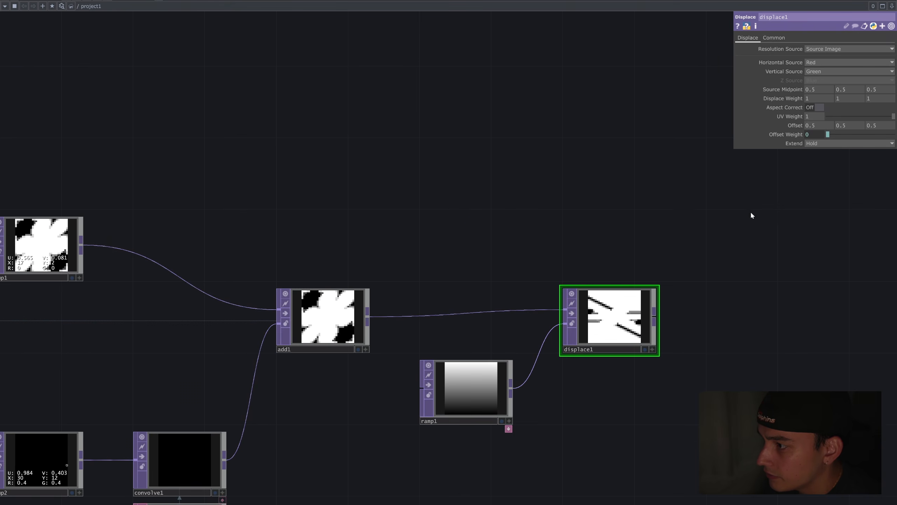
click(824, 70)
click(814, 117)
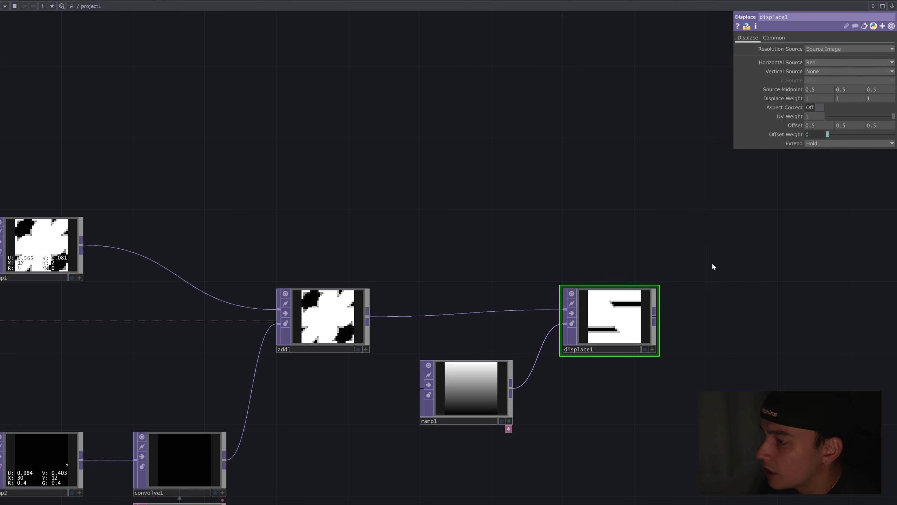
drag(791, 99, 774, 86)
middle_drag(808, 101, 802, 91)
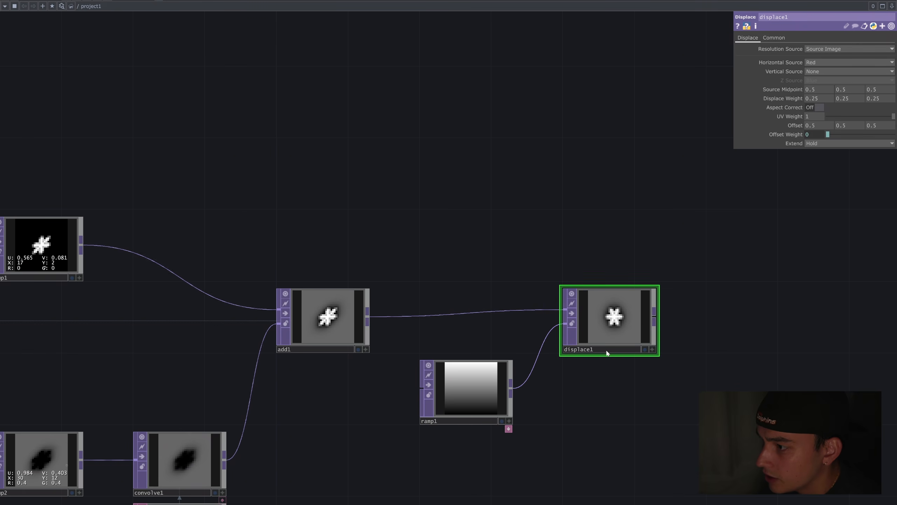
Examine the snowflake shape in displace1 and review the network from the starting field to the output.
scroll(608, 352, up, 3)
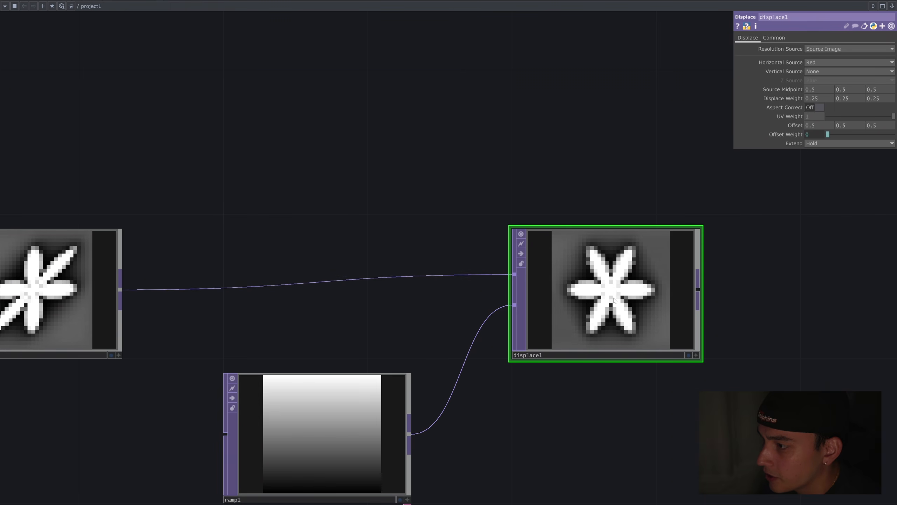
scroll(620, 303, down, 2)
scroll(623, 298, down, 3)
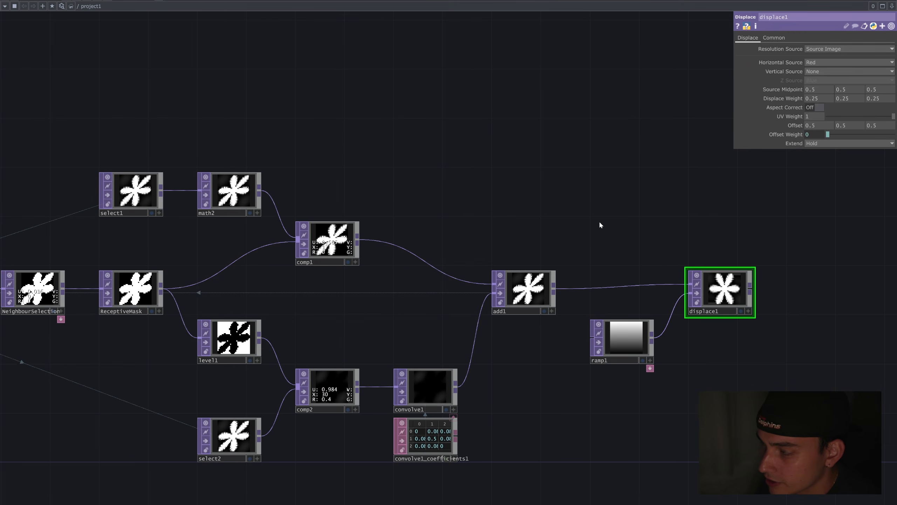
drag(791, 284, 680, 274)
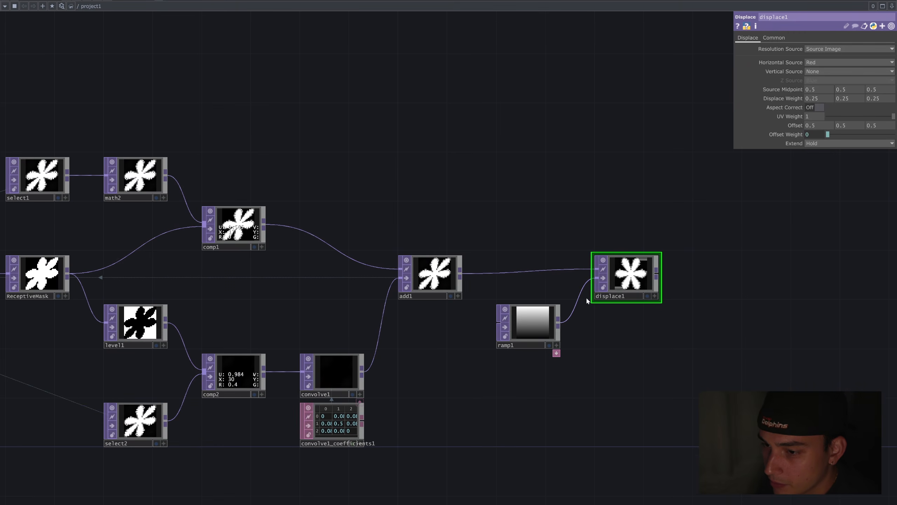
drag(464, 314, 832, 302)
drag(402, 214, 565, 228)
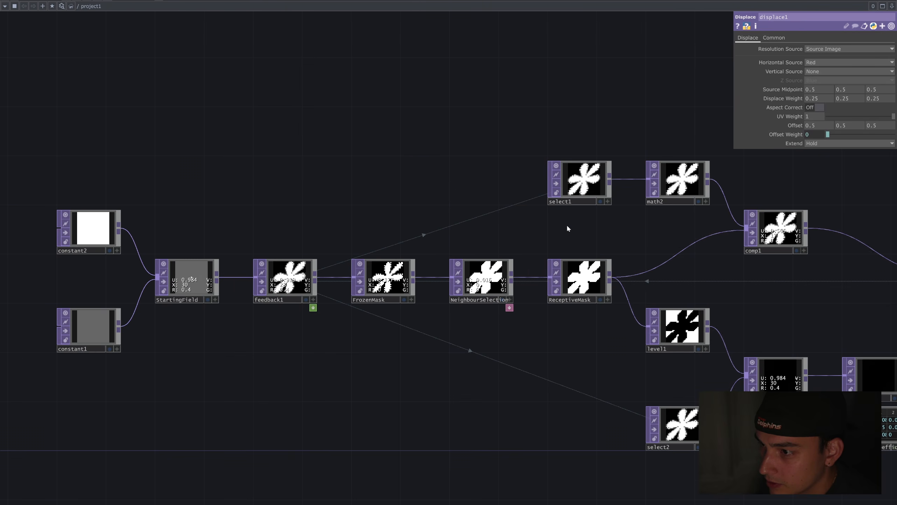
drag(525, 262, 167, 245)
drag(525, 197, 258, 184)
Add a Threshold TOP after displace1, set its threshold to 1 and inspect the thresholded crystal.
click(573, 254)
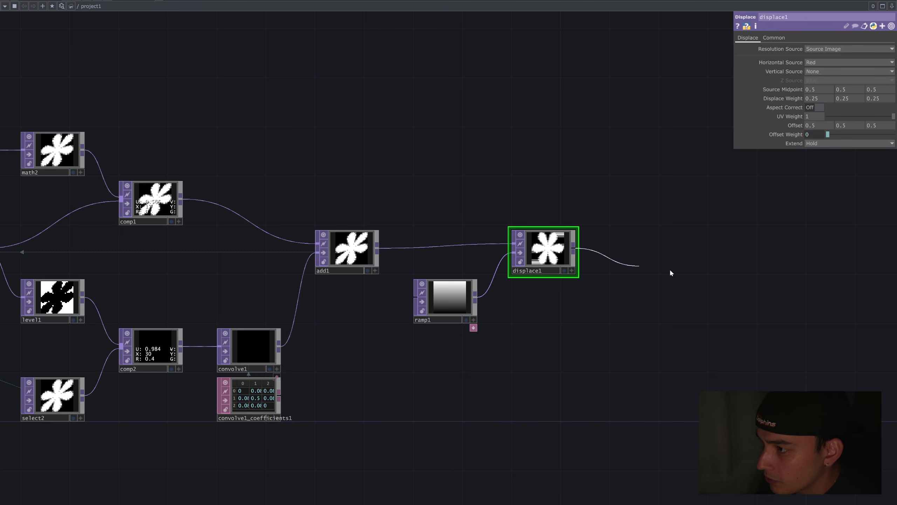
click(640, 260)
text(thr)
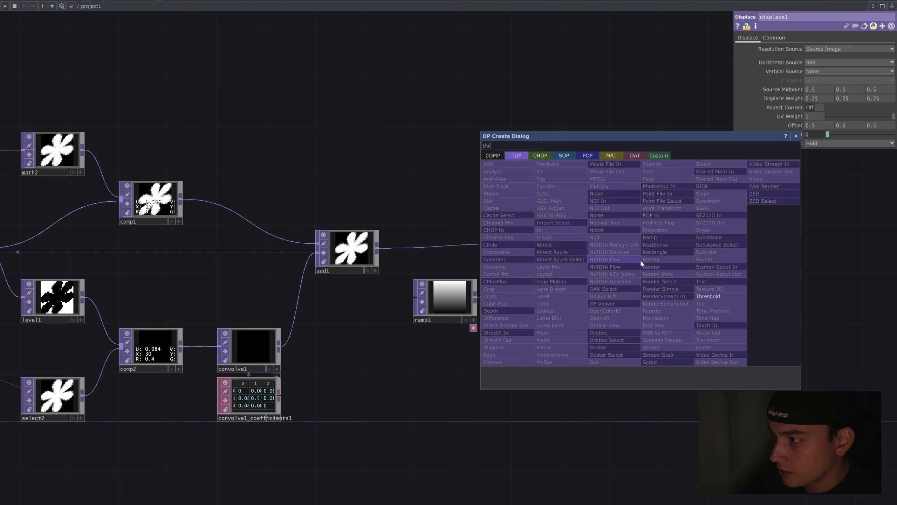
click(708, 297)
click(652, 246)
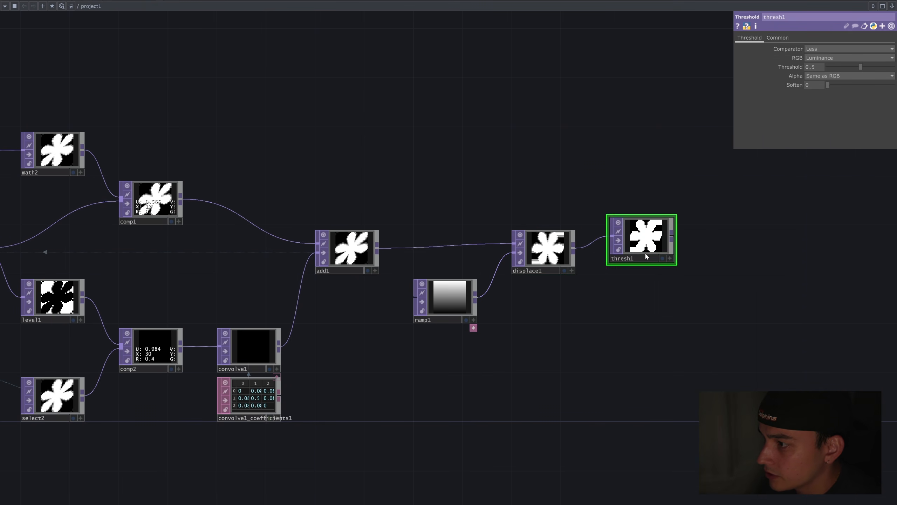
drag(836, 65, 894, 67)
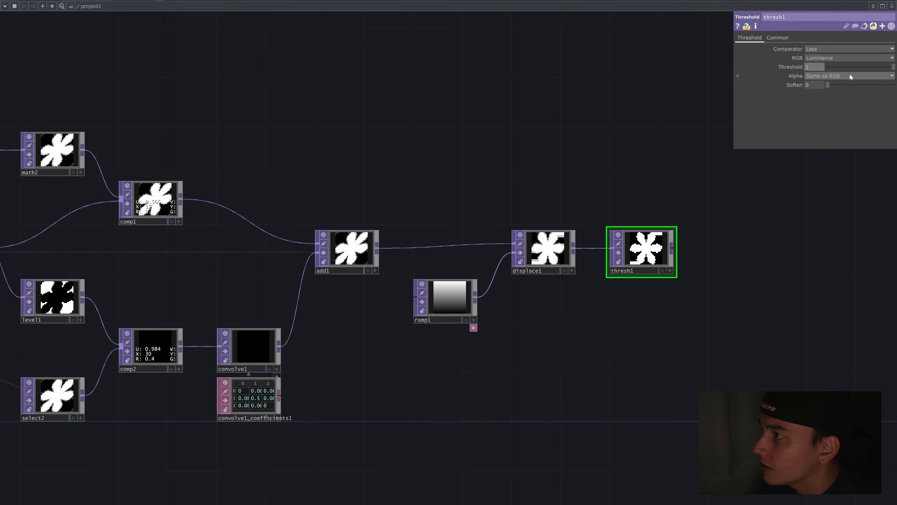
scroll(644, 272, up, 5)
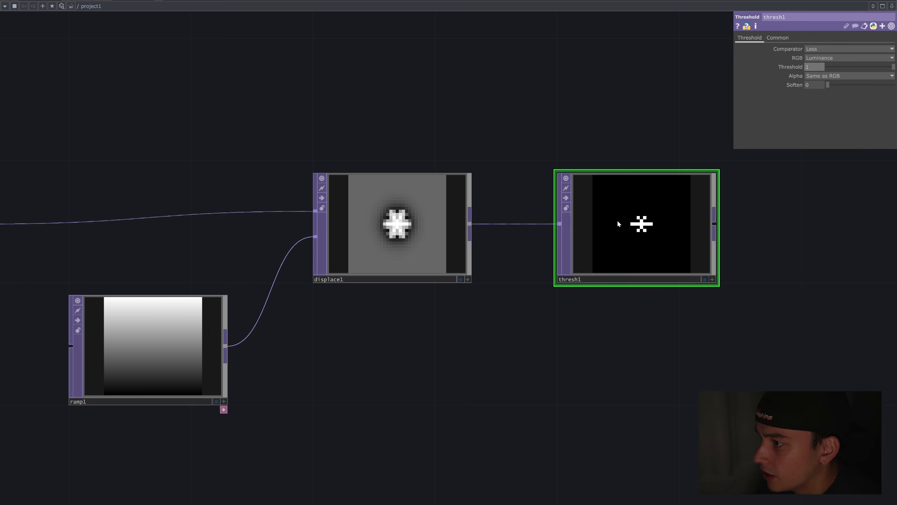
scroll(632, 216, down, 5)
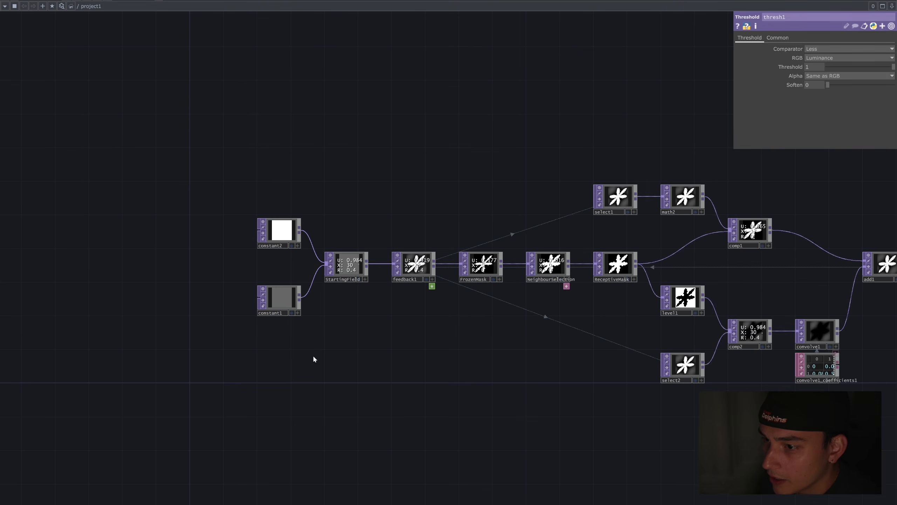
Set the resolution of constant1 to 1025 by 1025.
click(277, 300)
drag(379, 337, 510, 334)
click(790, 38)
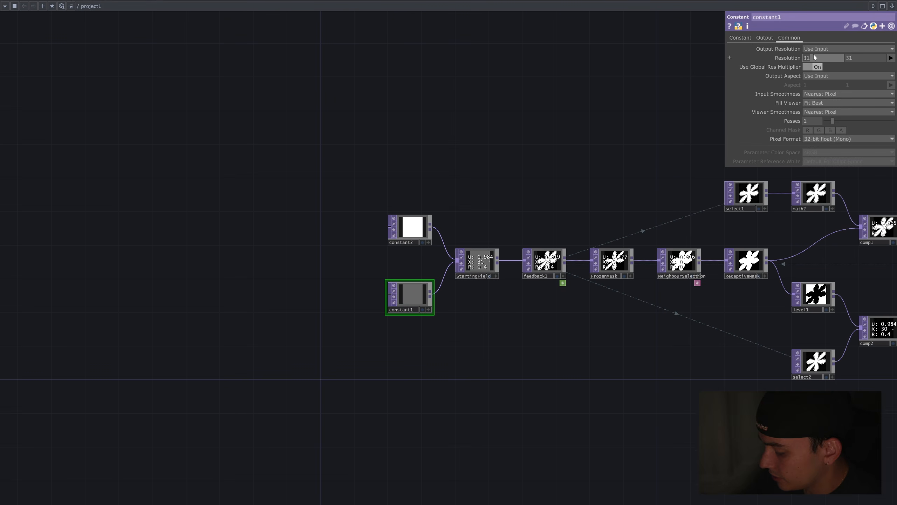
key(Tab)
text(1024)
key(Return)
click(671, 133)
key(1)
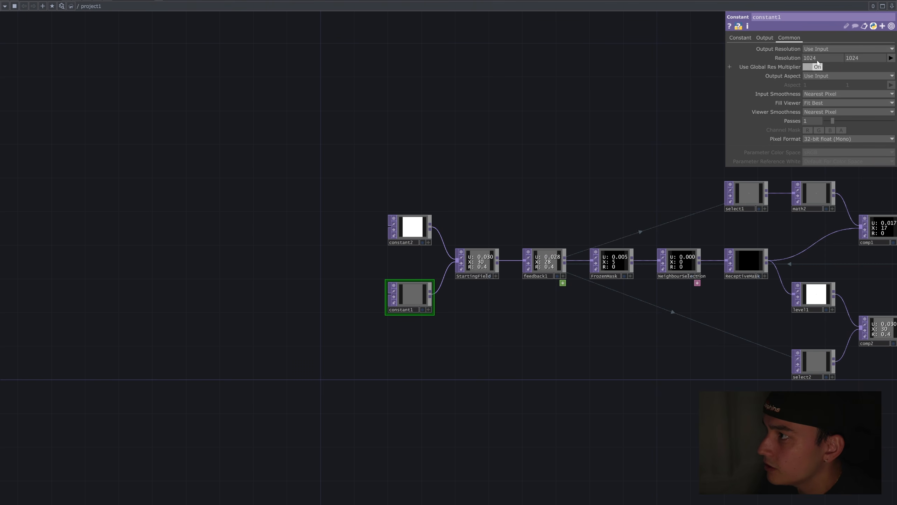
click(818, 60)
text(1025)
key(Tab)
text(10)
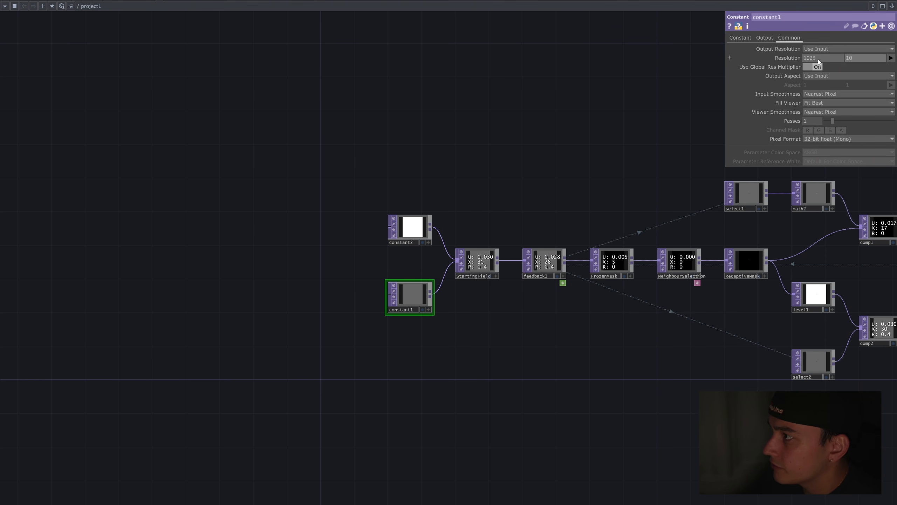
Inspect the growing crystal in thresh1 and display thresh1 as the network background.
drag(666, 179, 278, 173)
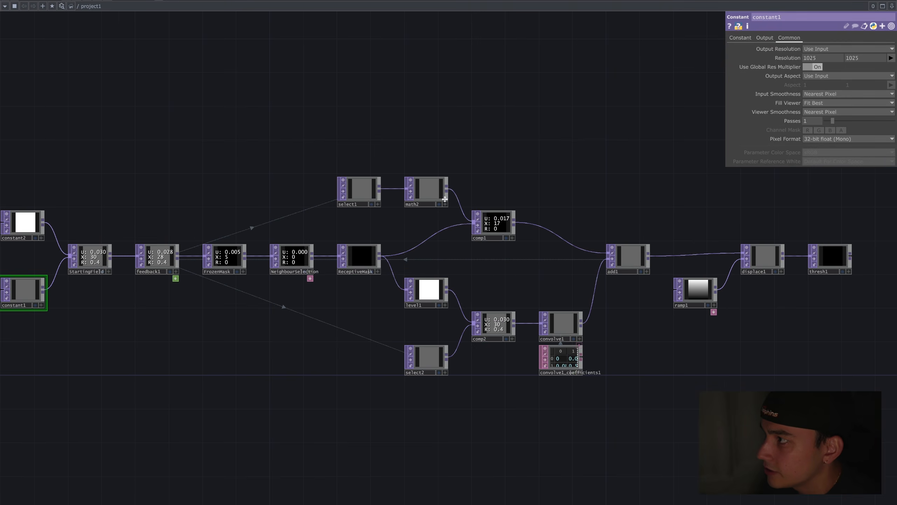
drag(795, 227, 583, 210)
scroll(619, 243, up, 5)
scroll(619, 244, up, 6)
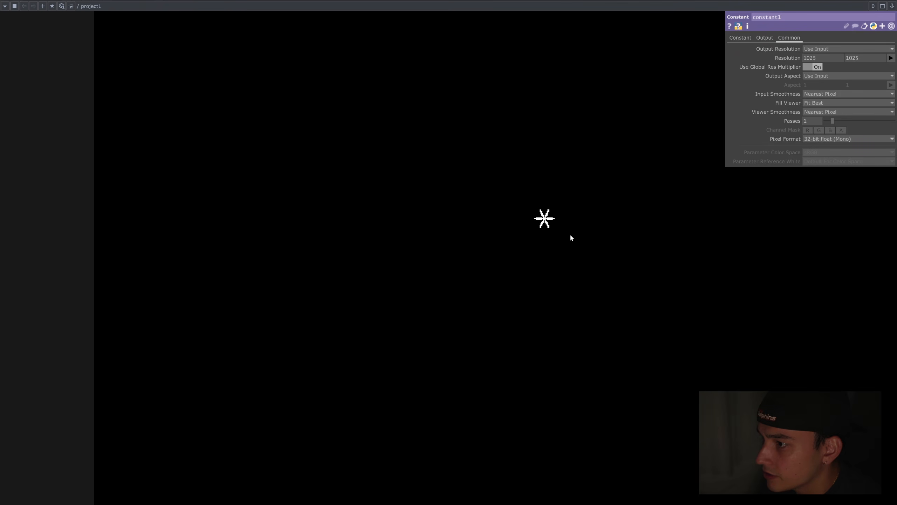
scroll(570, 234, down, 10)
click(580, 226)
scroll(389, 389, down, 2)
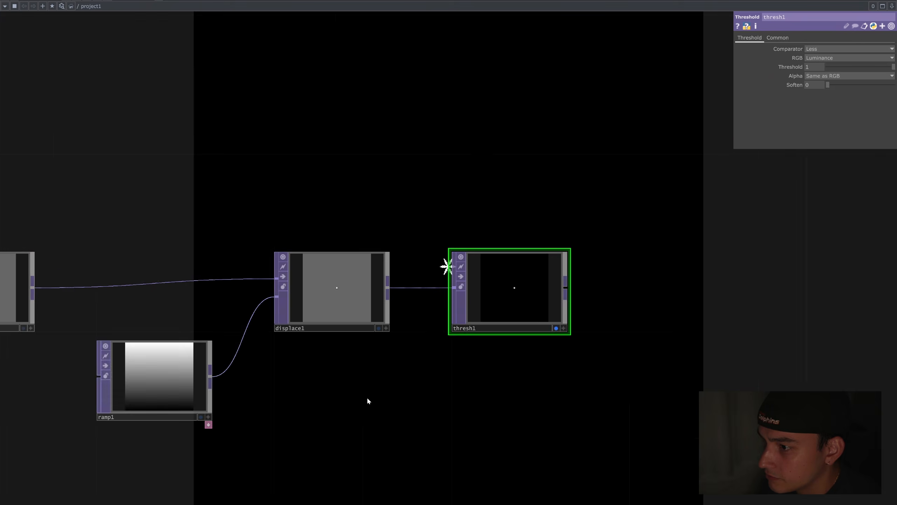
Move constant1 away from StartingField and insert a Composite TOP on the wire between them.
scroll(367, 398, down, 4)
drag(318, 375, 708, 319)
scroll(544, 342, down, 1)
drag(544, 343, 862, 342)
drag(433, 344, 336, 339)
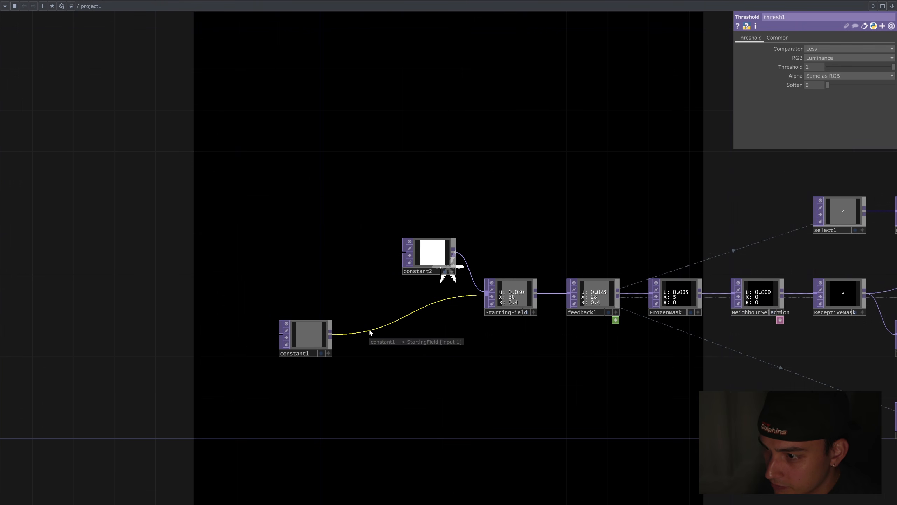
right_click(370, 330)
click(397, 323)
text(comp)
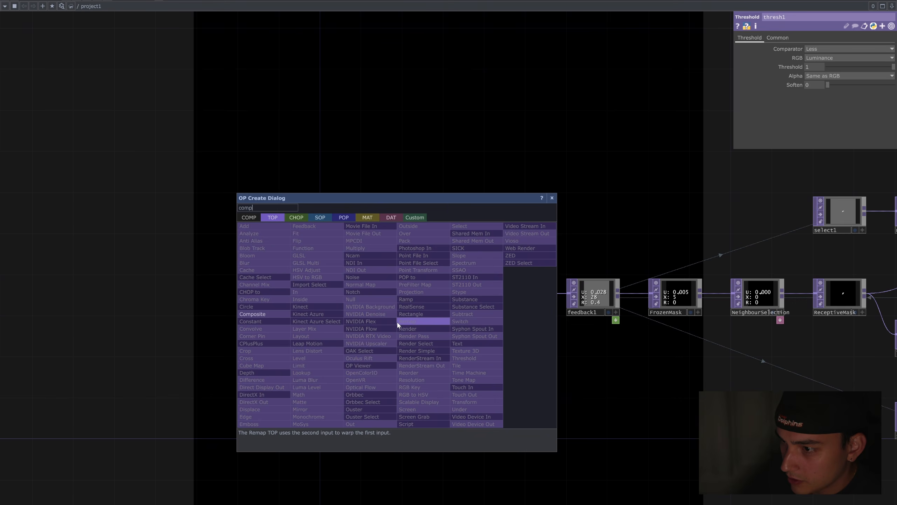
key(Return)
drag(397, 323, 436, 341)
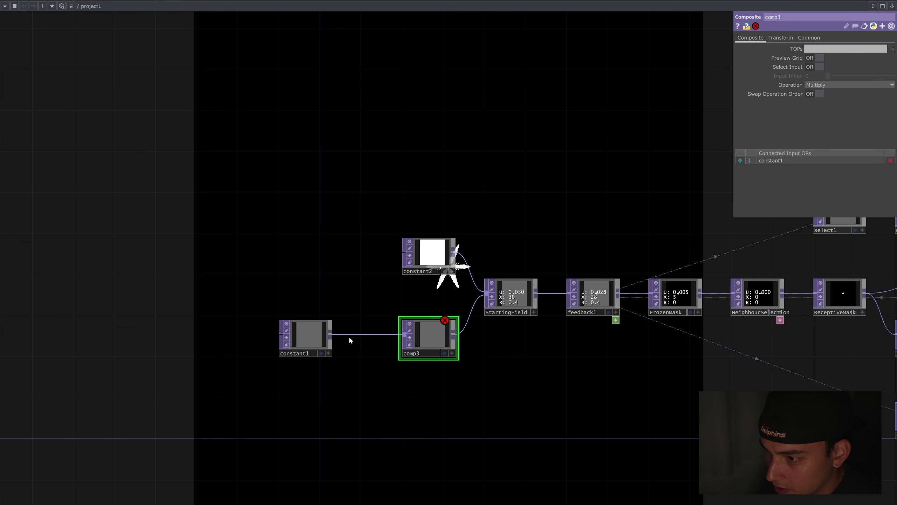
Move constant1 further left and branch a Noise TOP off its output, placed below the wire to comp3.
drag(302, 336, 247, 335)
drag(289, 334, 326, 389)
key(Tab)
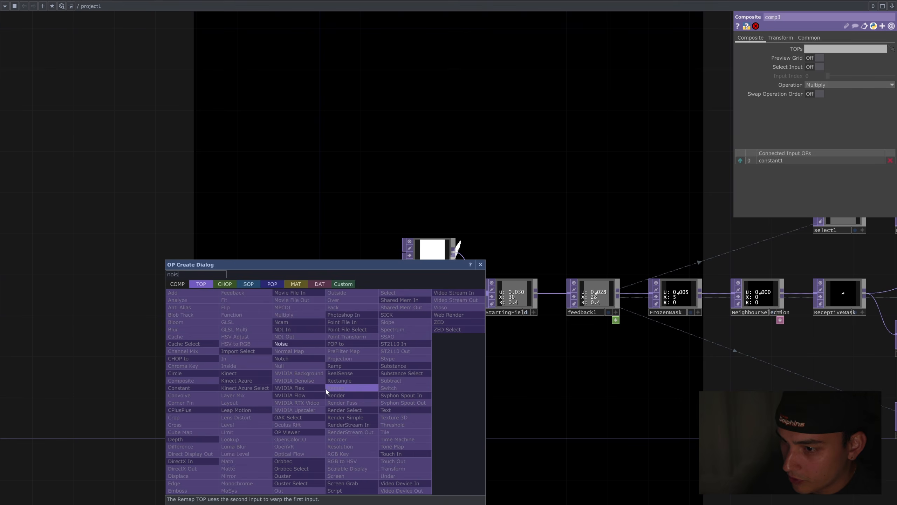
click(282, 343)
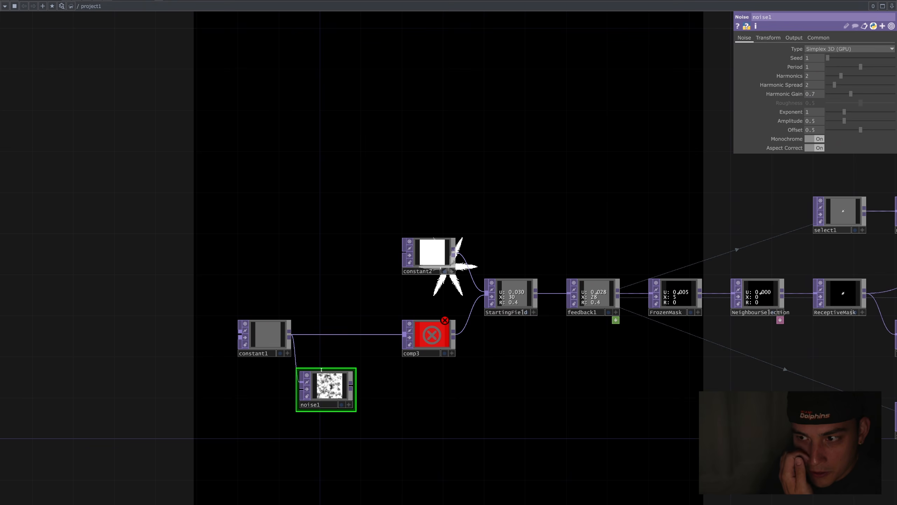
Shift noise1 slightly right, set its RGB output to Noise and its noise type to Random (GPU).
drag(322, 370, 343, 369)
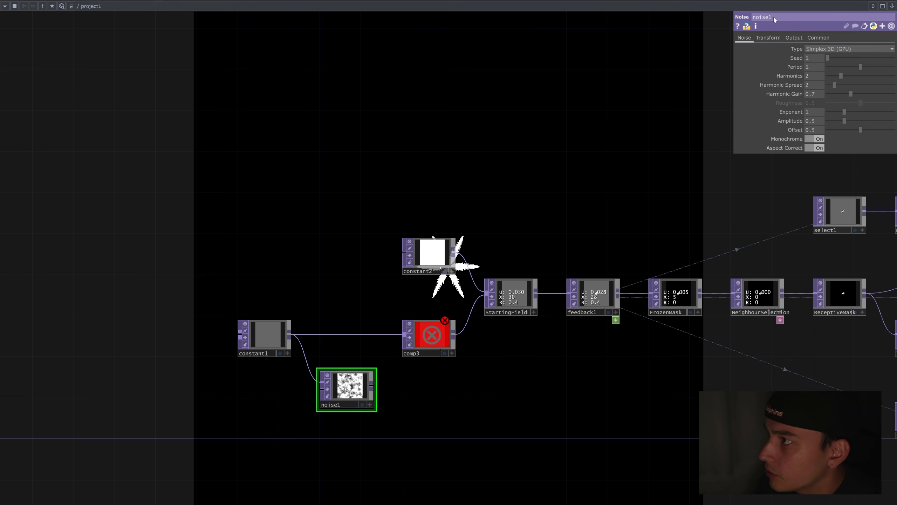
click(794, 38)
click(844, 49)
click(836, 58)
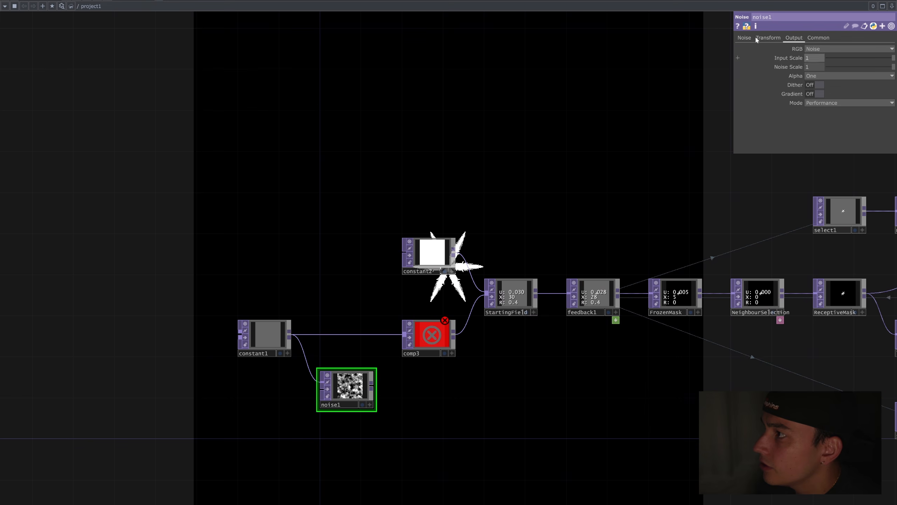
click(746, 38)
click(855, 48)
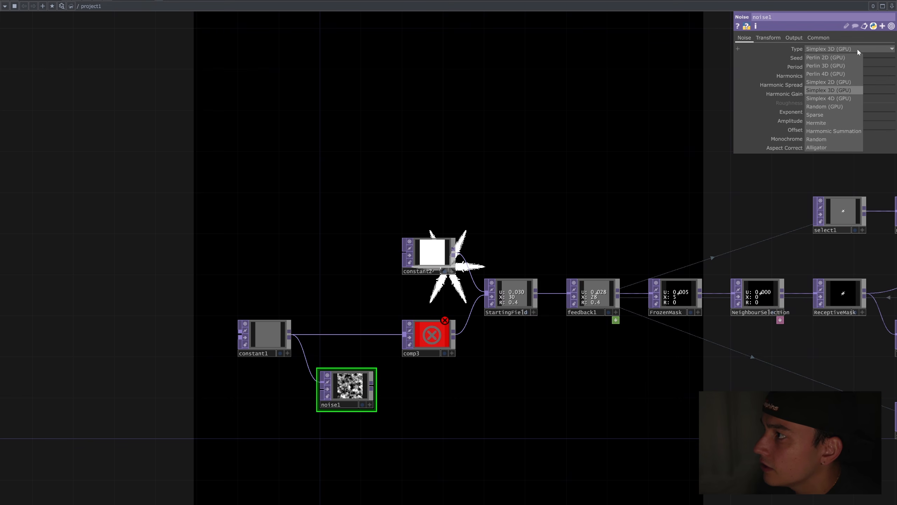
click(844, 106)
Create a Constant CHOP in the empty area above the TOP chain.
drag(628, 113, 615, 143)
key(Tab)
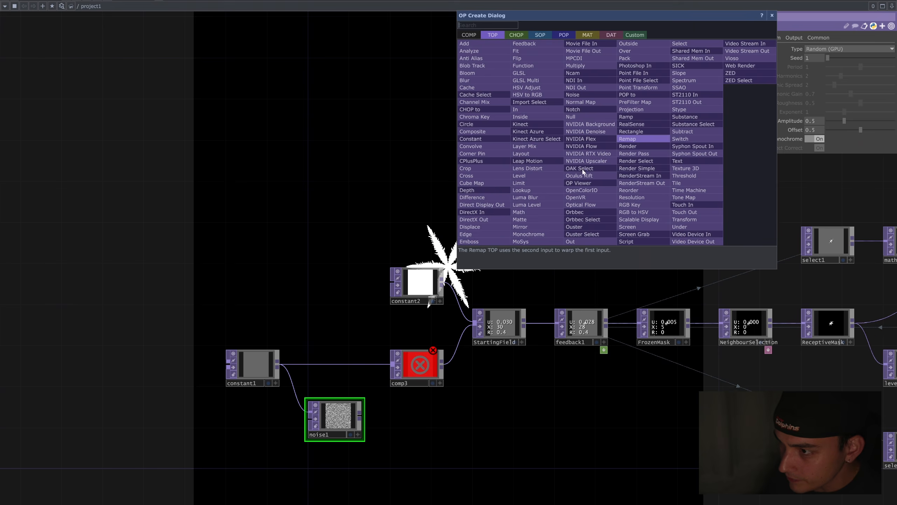
click(415, 182)
drag(549, 214, 455, 288)
key(Tab)
text(cons)
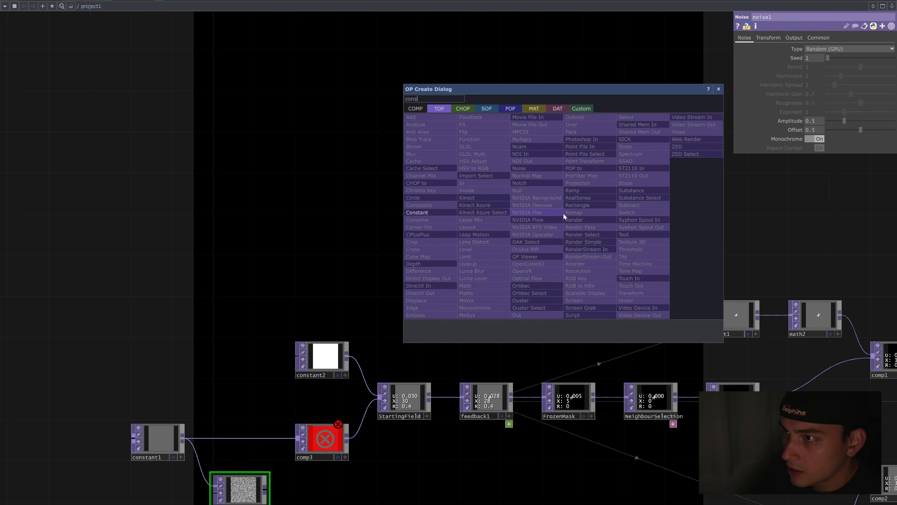
key(Tab)
key(Return)
click(564, 214)
drag(564, 213, 523, 203)
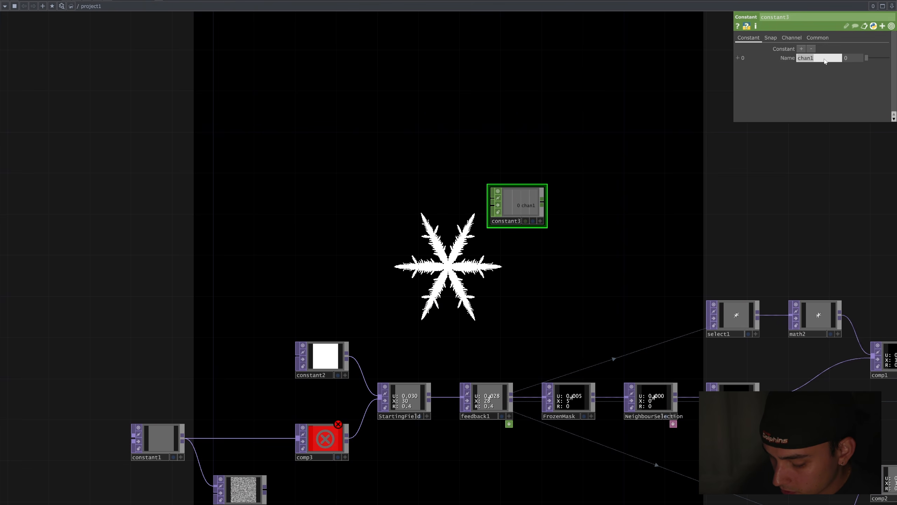
Name the first channel of constant3 vapourTemp and set its value to 0.4.
text(va)
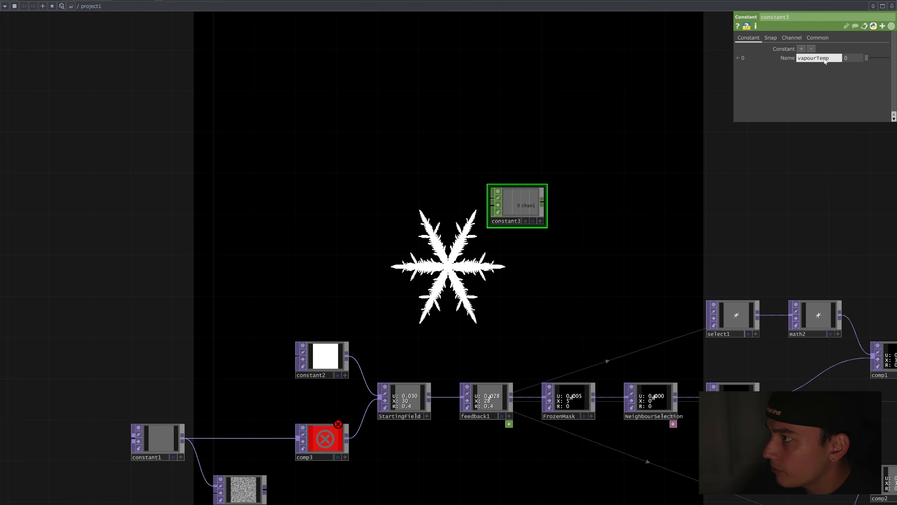
text(pourTemp)
key(Return)
click(860, 59)
text(0.4)
key(Return)
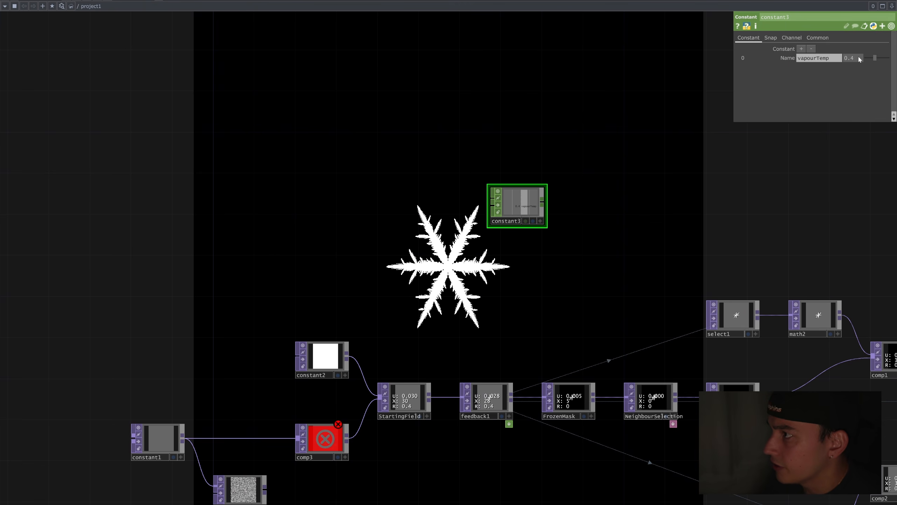
Add a second channel named seedTemp to constant3 with a value of 1.1.
click(801, 50)
click(829, 68)
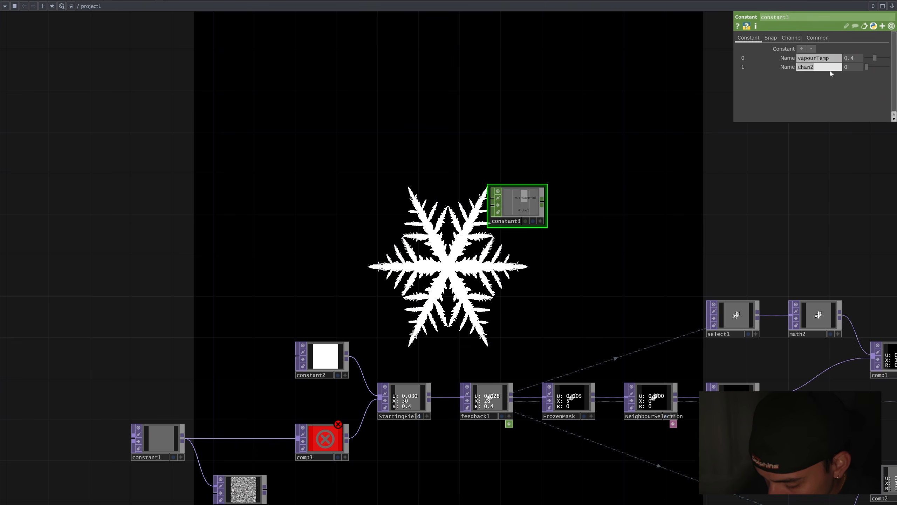
text(seedTemp)
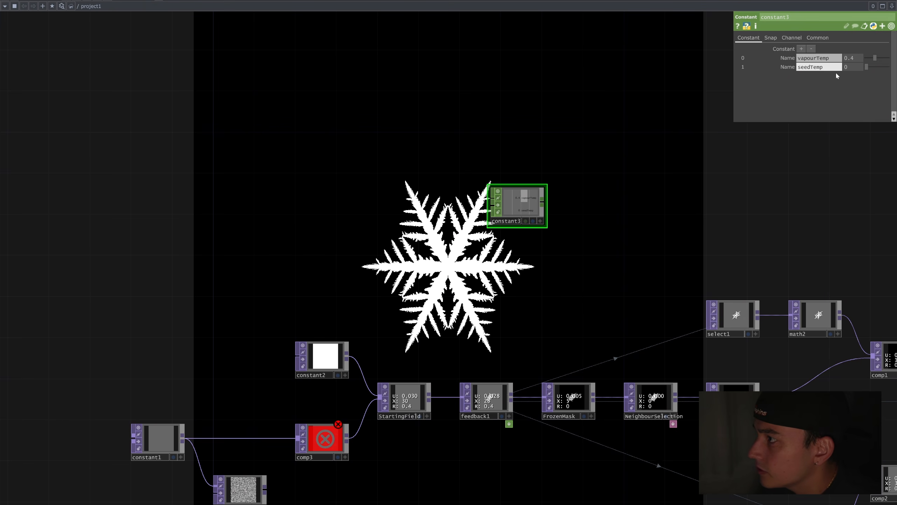
click(860, 67)
text(1.1)
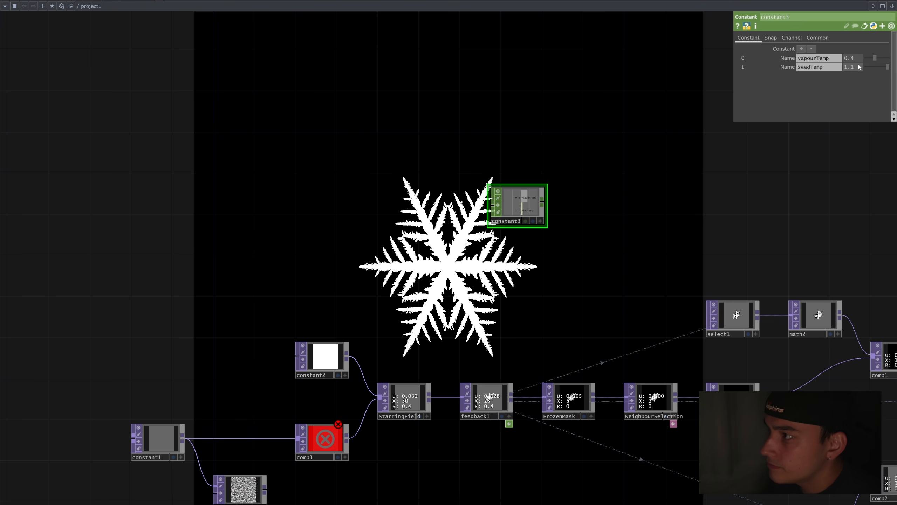
Add two more channels to constant3, named addition and variance.
click(802, 49)
click(823, 78)
text(a)
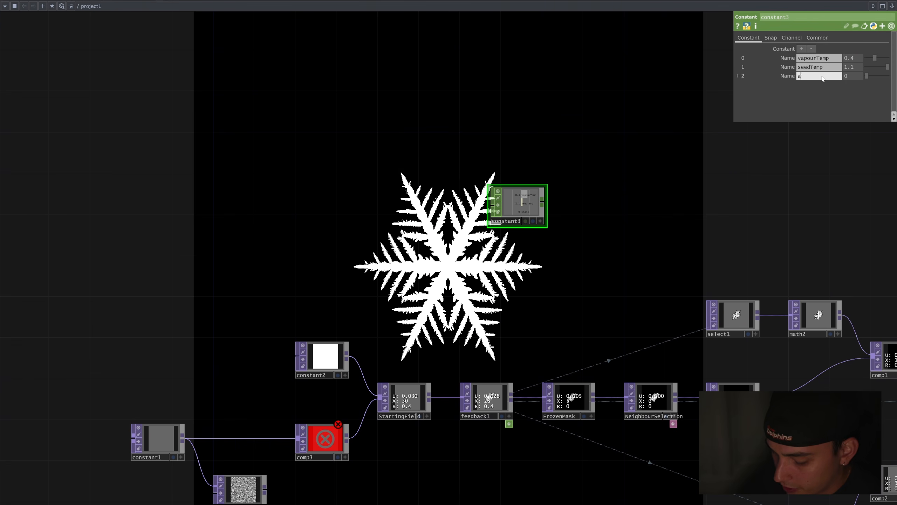
text(ddition)
click(802, 49)
click(818, 85)
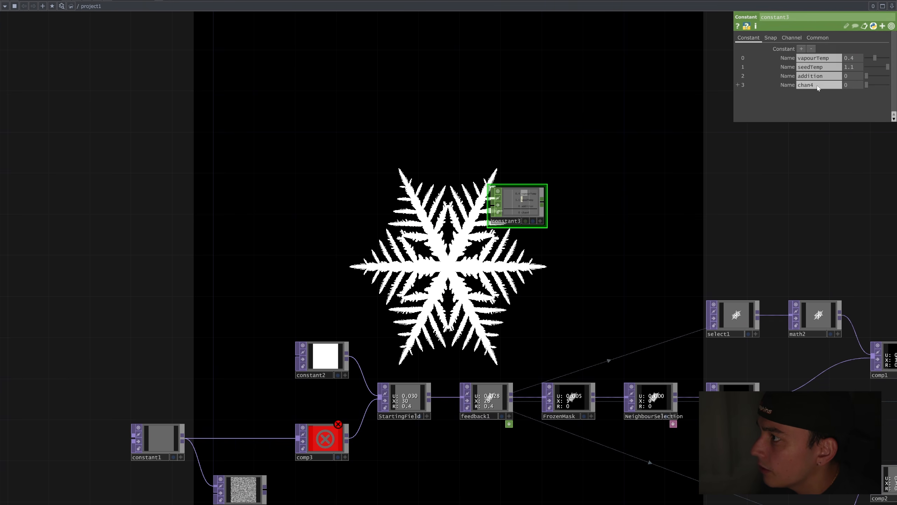
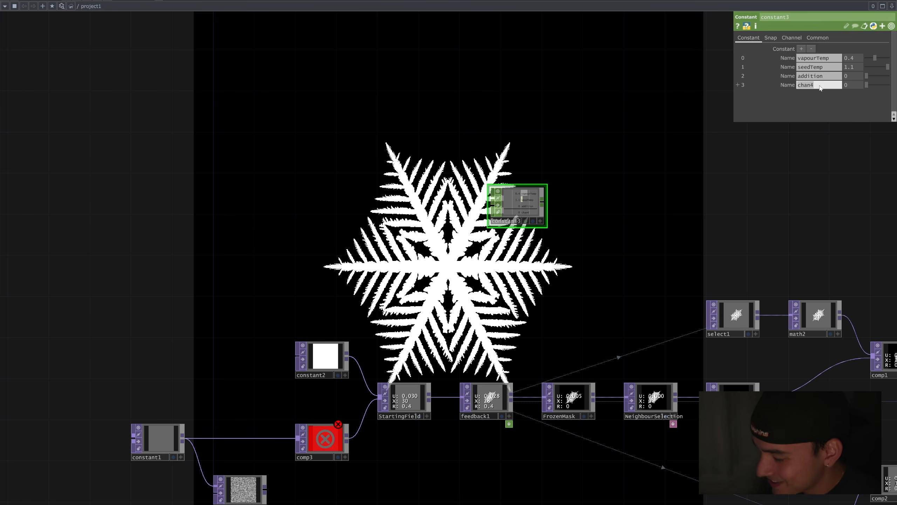
text(via)
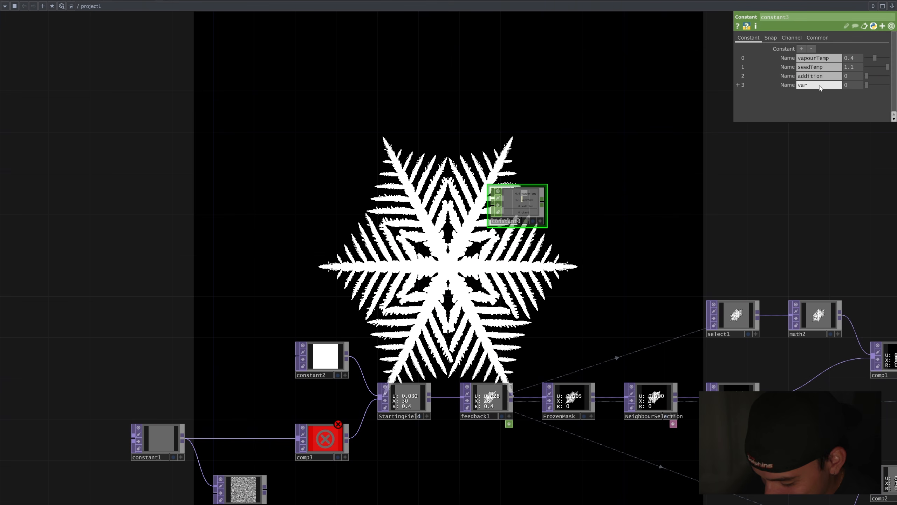
key(Return)
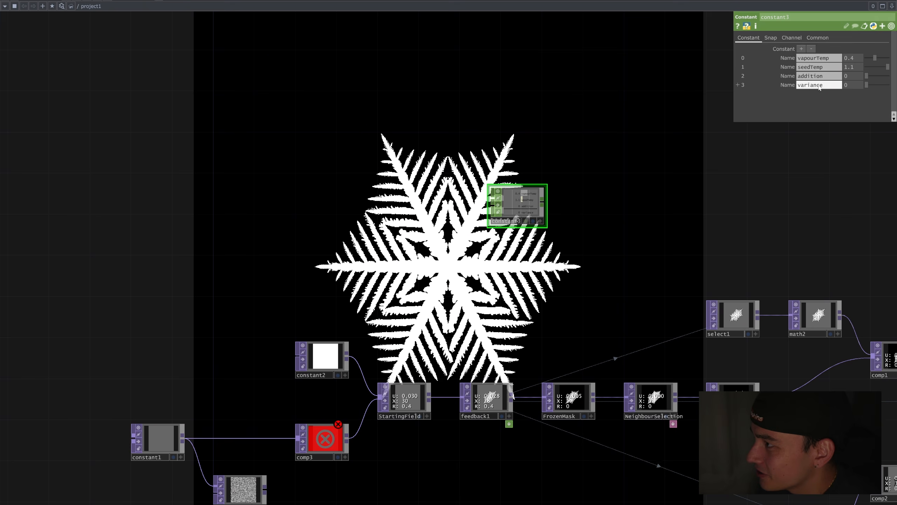
Add a fifth channel named varianceSeed to constant3 and set its value to 12345.
click(802, 48)
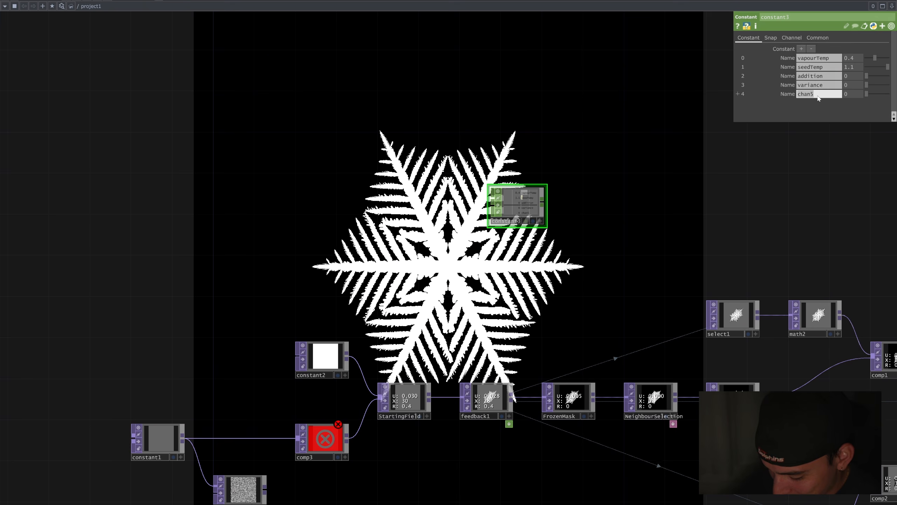
click(818, 93)
text(varianceSeed)
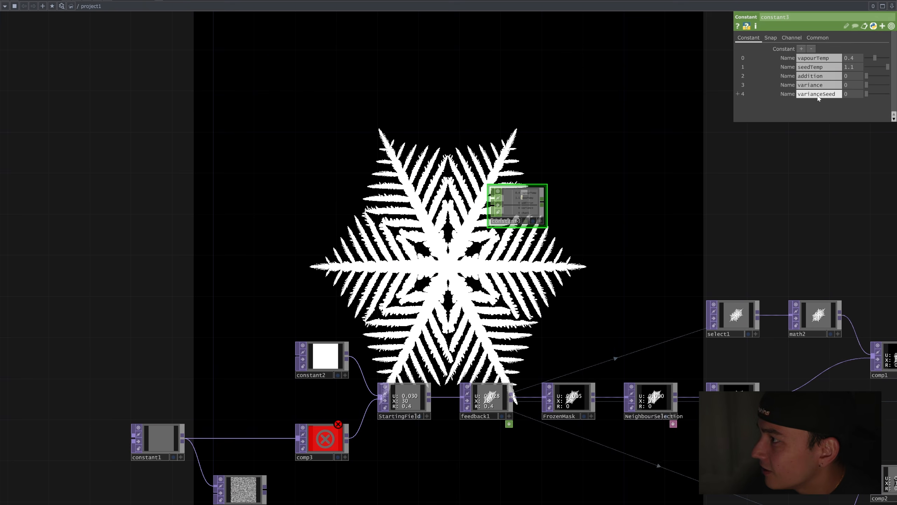
key(Return)
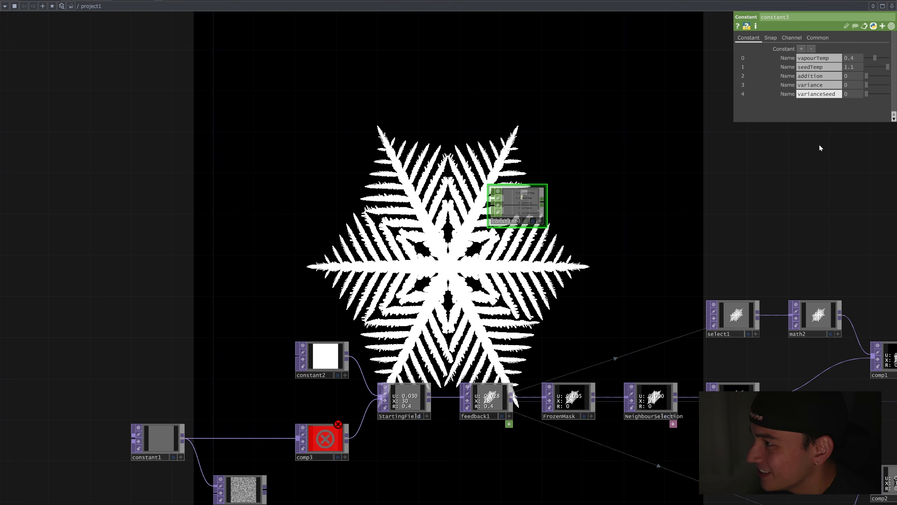
drag(807, 161, 728, 168)
drag(714, 202, 738, 210)
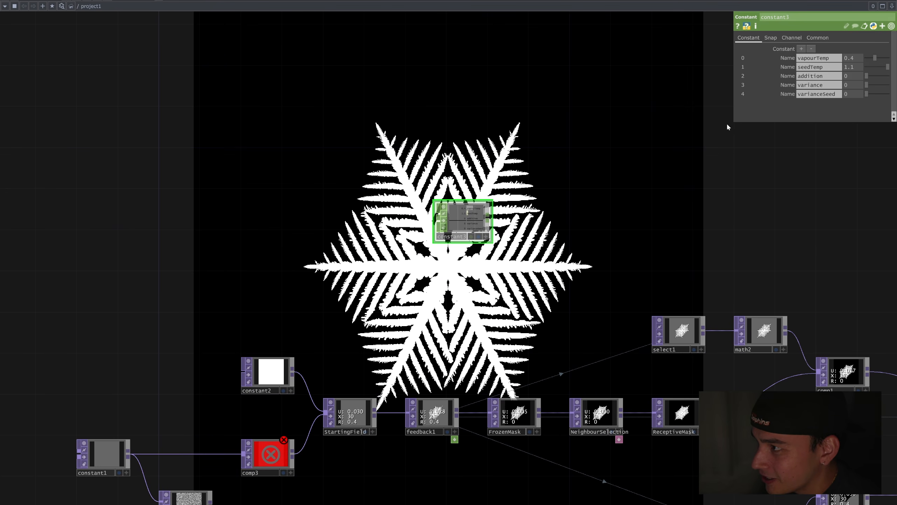
drag(449, 304, 527, 250)
drag(643, 224, 550, 260)
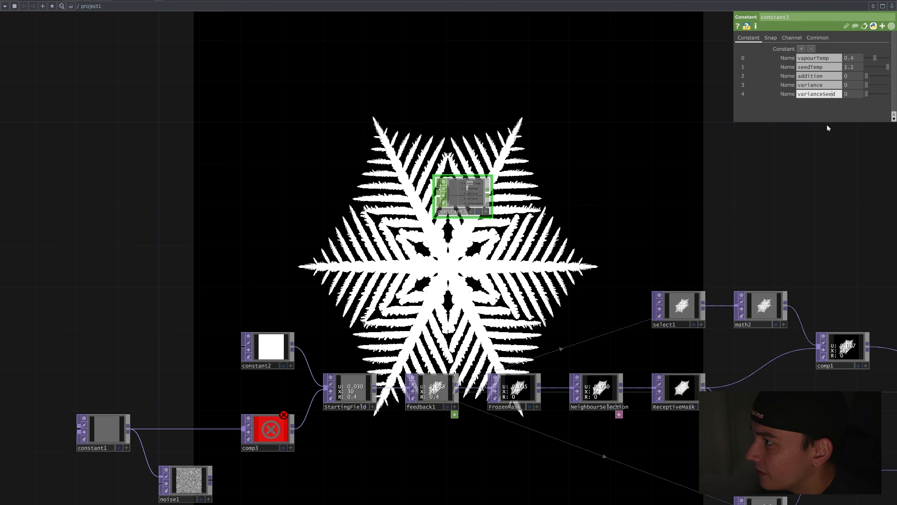
text(5)
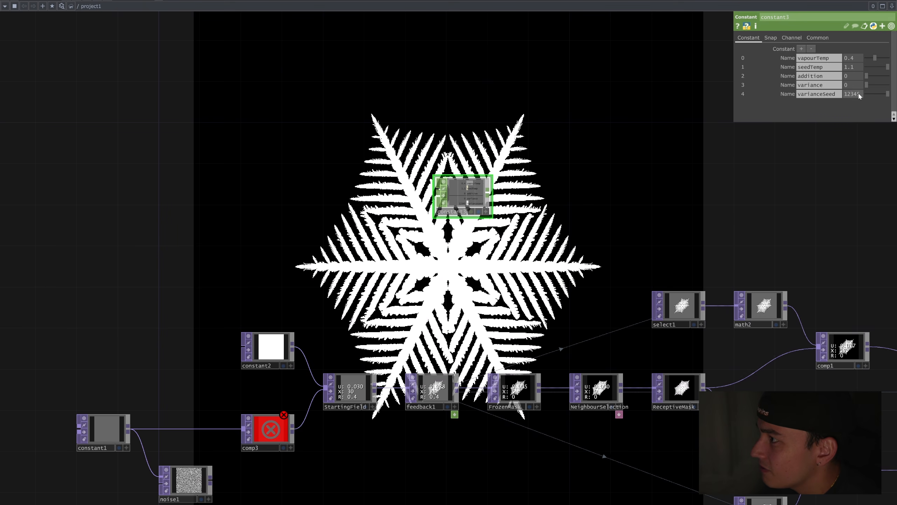
key(Return)
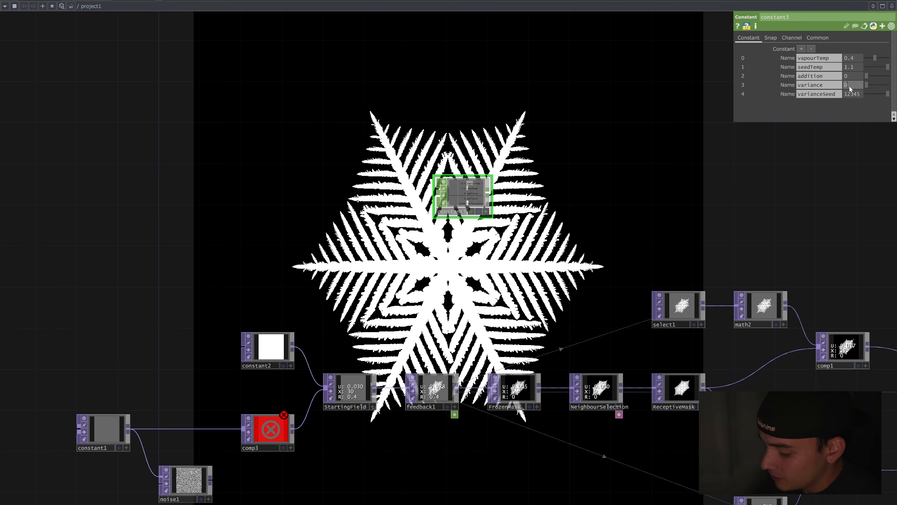
Set the variance channel of constant3 to 0.2 and the addition channel to 0.001.
text(.2)
key(Return)
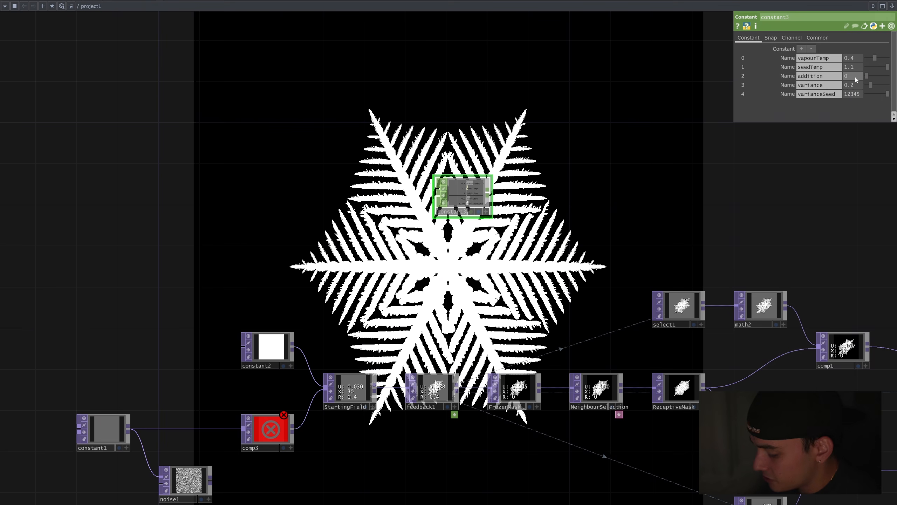
text(.001)
key(Return)
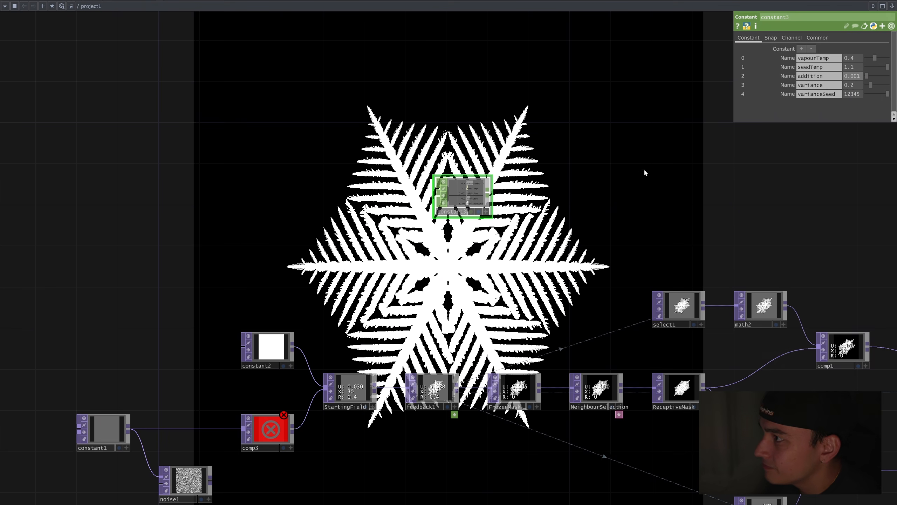
Wire the output of noise1 into comp3 as its second input.
drag(282, 399, 497, 328)
scroll(498, 327, up, 1)
scroll(420, 424, up, 2)
drag(422, 413, 456, 359)
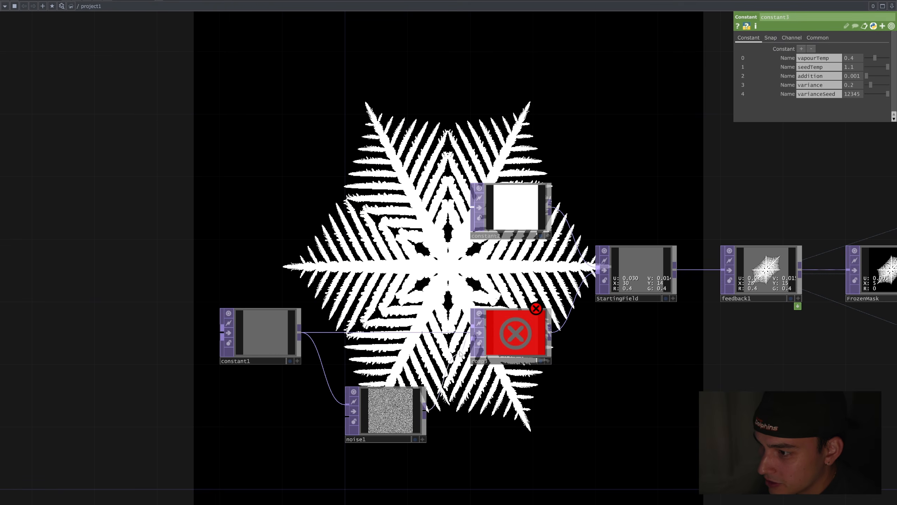
click(485, 361)
scroll(487, 363, up, 1)
drag(656, 403, 668, 389)
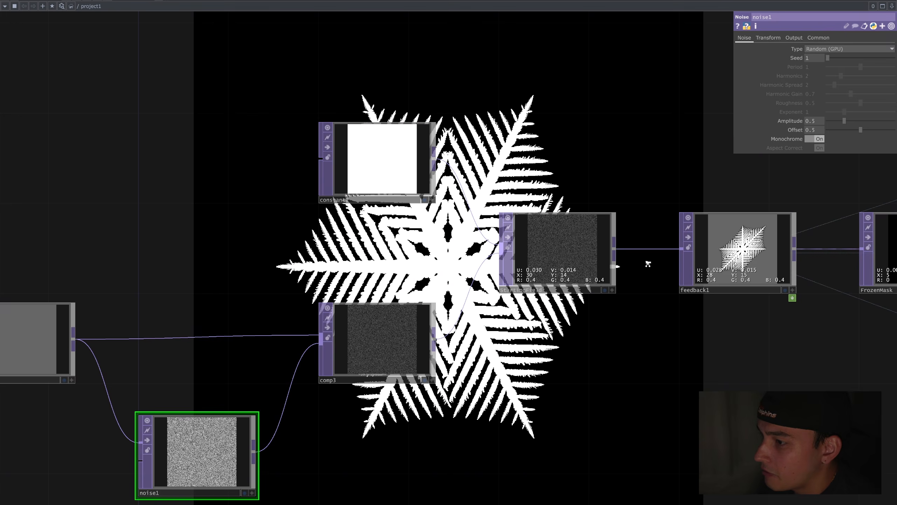
Link the Amplitude of noise1 to the variance channel of constant3 and set the noise Offset to 1.
scroll(645, 257, down, 2)
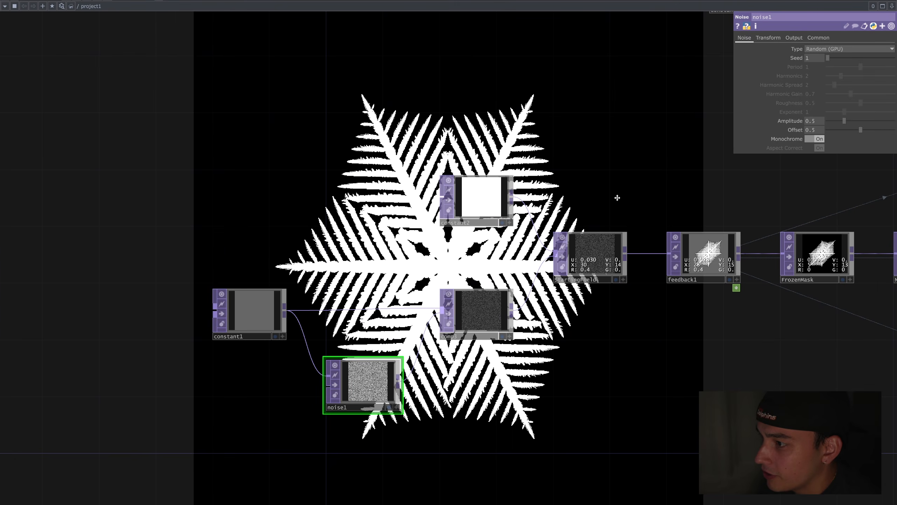
drag(617, 196, 507, 249)
scroll(437, 305, down, 3)
click(472, 209)
scroll(489, 211, up, 5)
scroll(400, 355, down, 3)
click(178, 491)
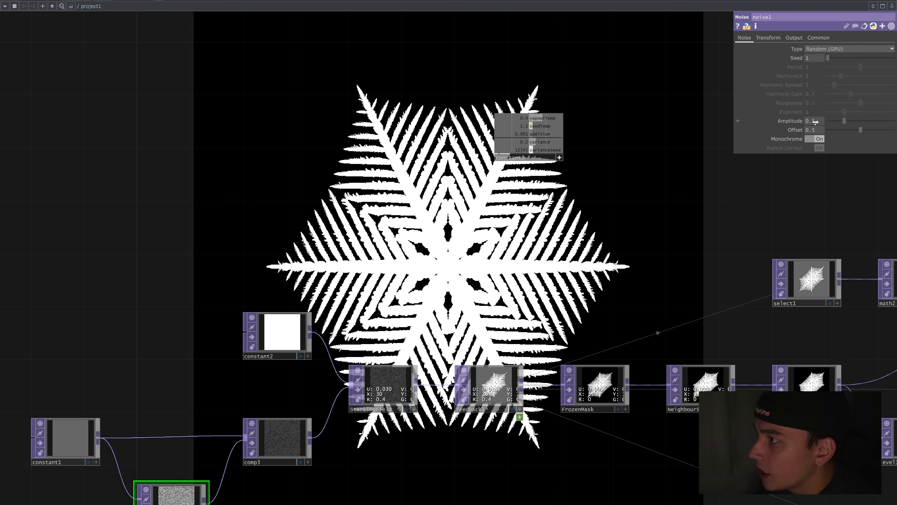
drag(815, 122, 799, 122)
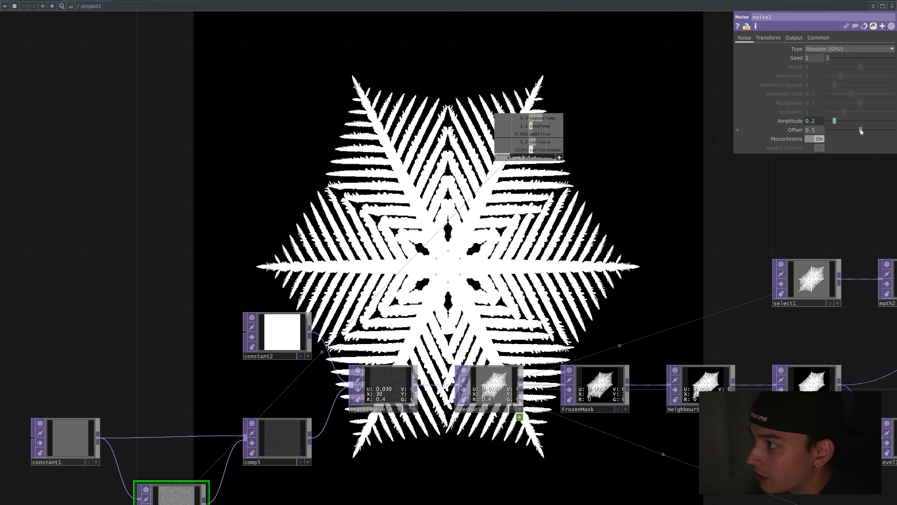
drag(861, 130, 894, 130)
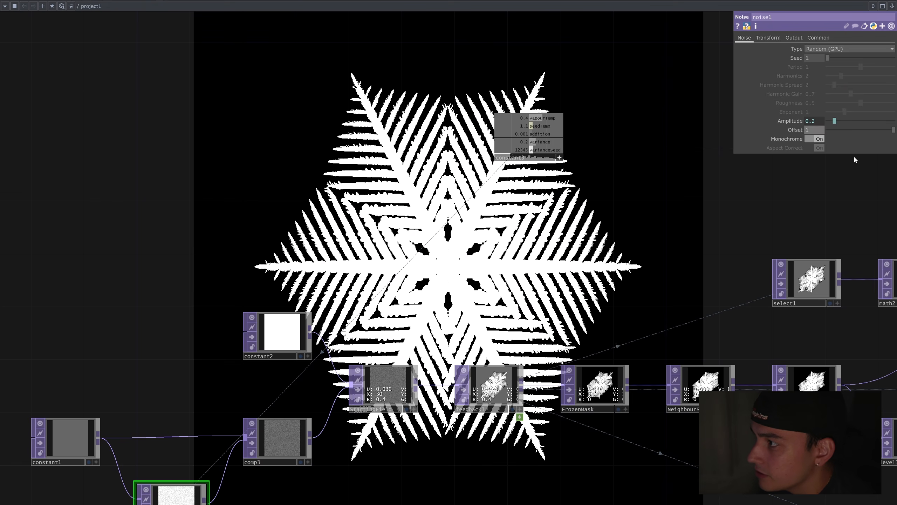
Activate the comp3 viewer and examine the pixel values of the noise-varied starting field.
drag(562, 234, 696, 165)
scroll(384, 391, up, 5)
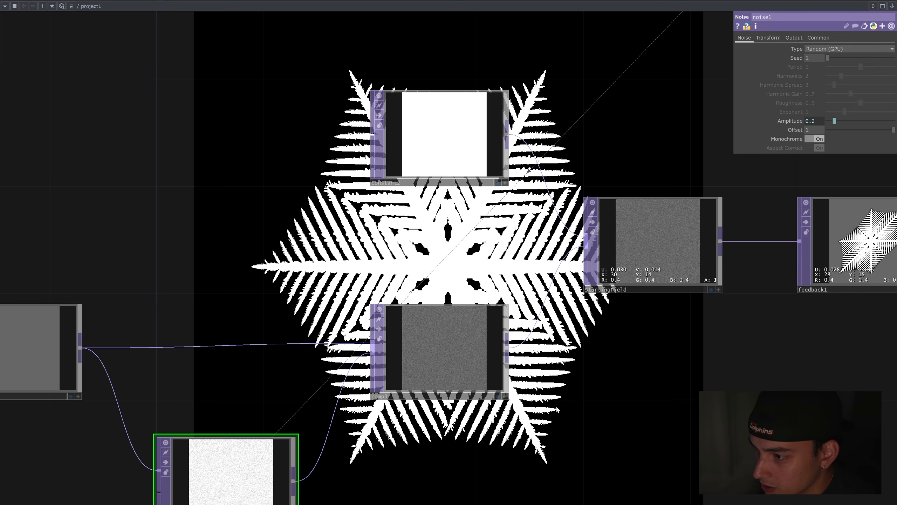
scroll(502, 401, up, 5)
click(501, 387)
mouse_move(415, 306)
mouse_down()
mouse_move(392, 299)
mouse_move(400, 297)
mouse_up()
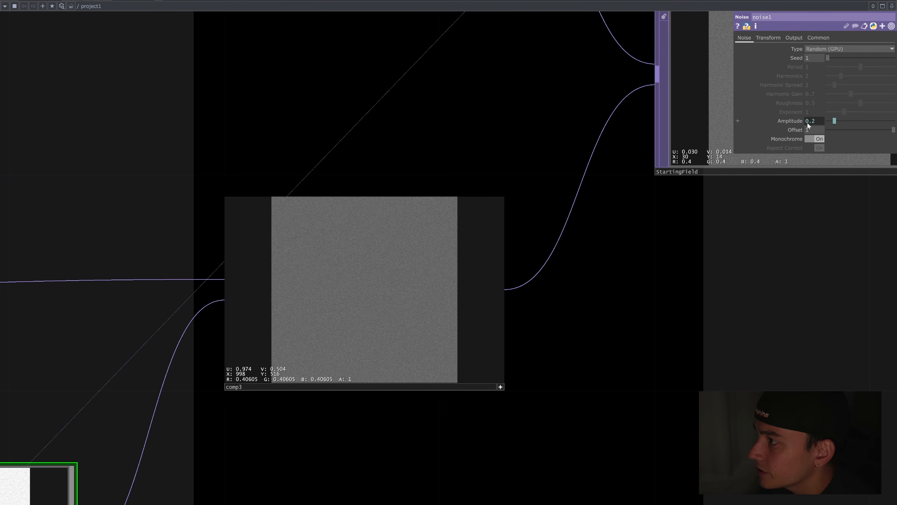
scroll(705, 371, down, 5)
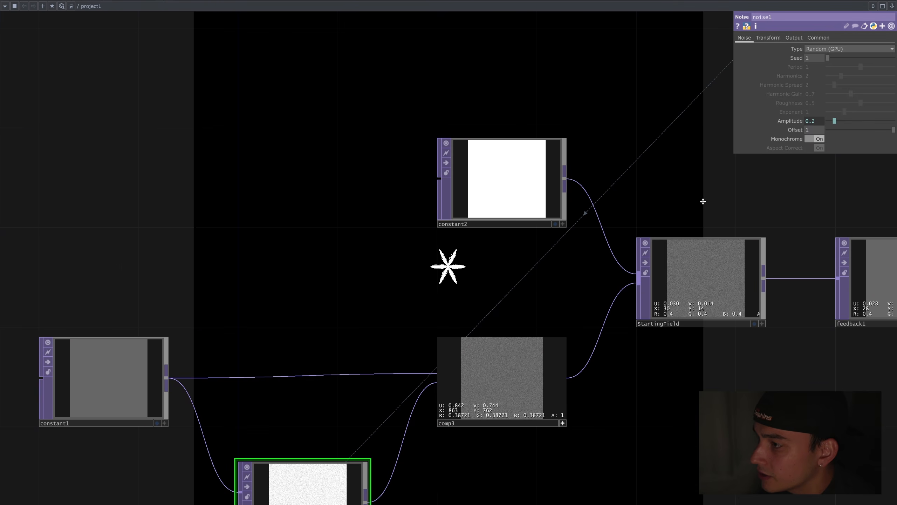
scroll(665, 254, down, 1)
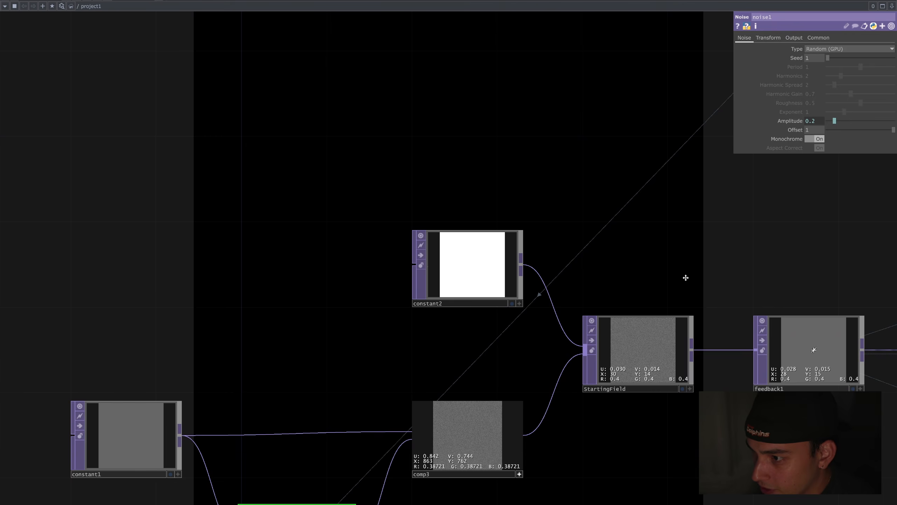
Link the red Color value of constant1 to the vapourTemp channel of constant3.
drag(684, 274, 660, 340)
click(431, 370)
scroll(666, 238, down, 3)
click(419, 475)
click(323, 419)
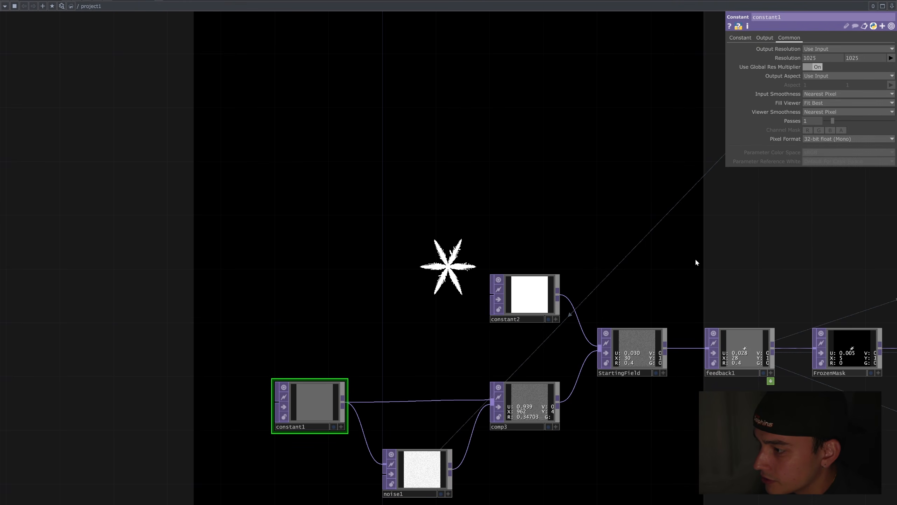
drag(695, 258, 529, 345)
click(361, 386)
drag(670, 193, 618, 271)
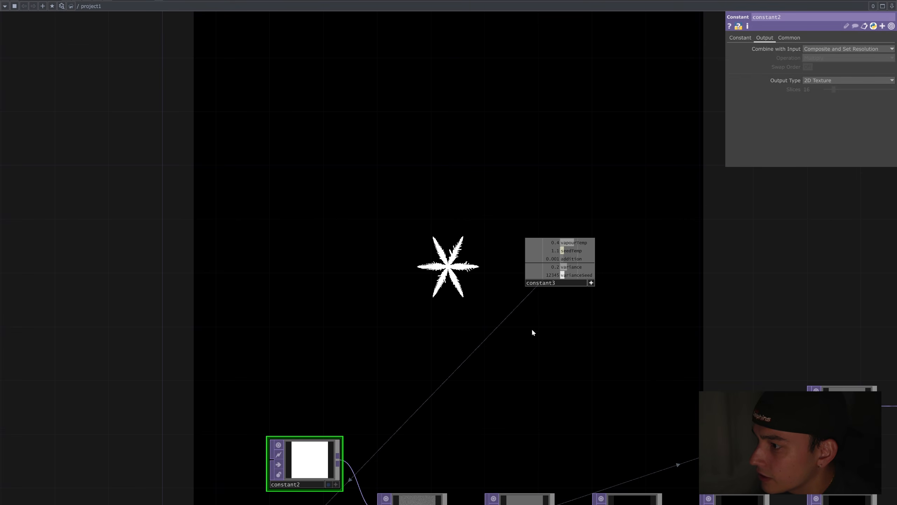
drag(534, 333, 641, 270)
click(208, 502)
click(741, 38)
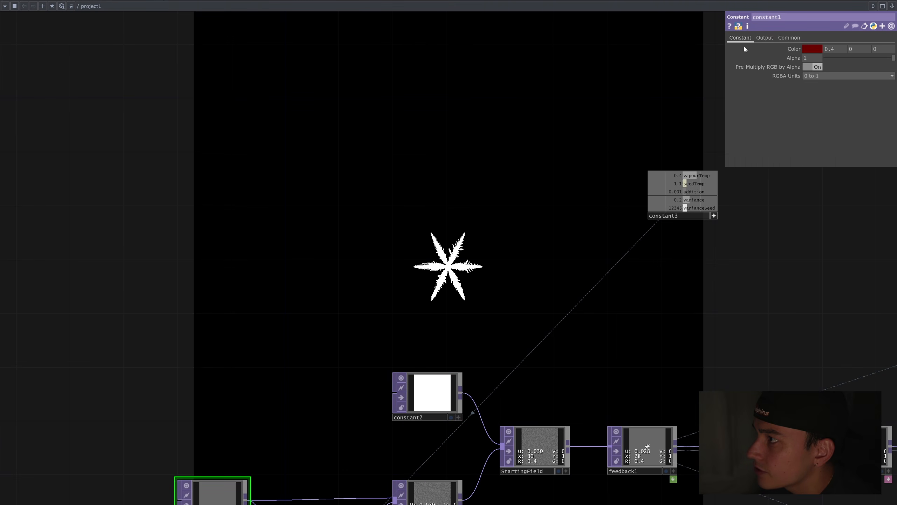
drag(759, 180, 715, 216)
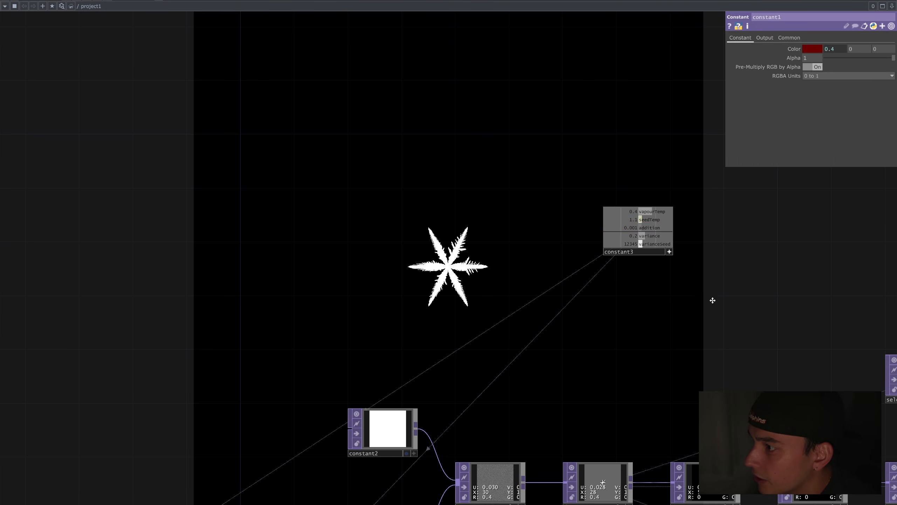
Link the red Color value of constant2 to the seedTemp channel of constant3.
drag(711, 300, 703, 159)
click(385, 282)
click(740, 37)
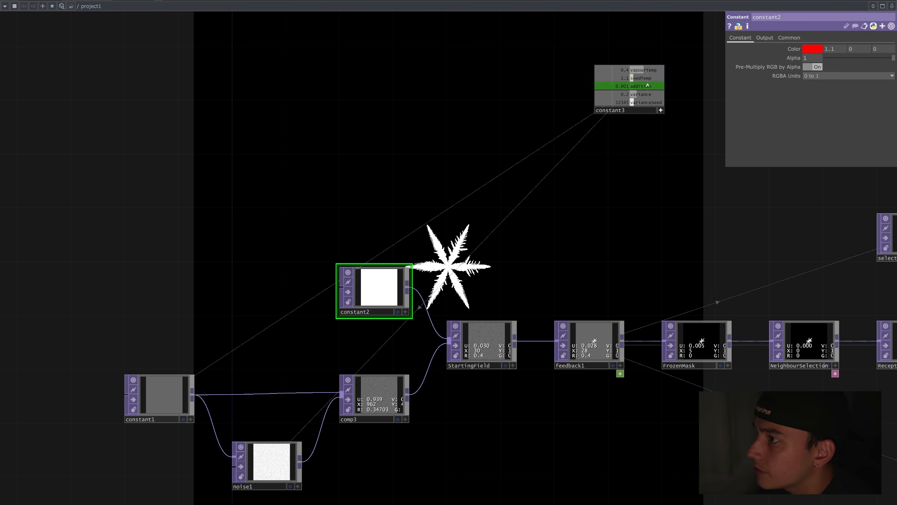
Link the Post-Add parameter of math2 to the addition channel of constant3.
drag(726, 217, 568, 256)
drag(753, 215, 600, 223)
click(711, 282)
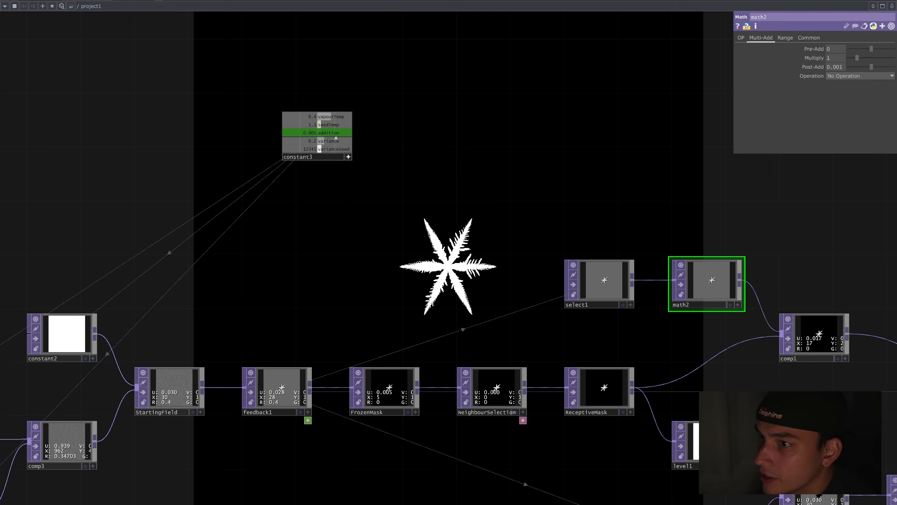
drag(422, 119, 838, 67)
click(845, 69)
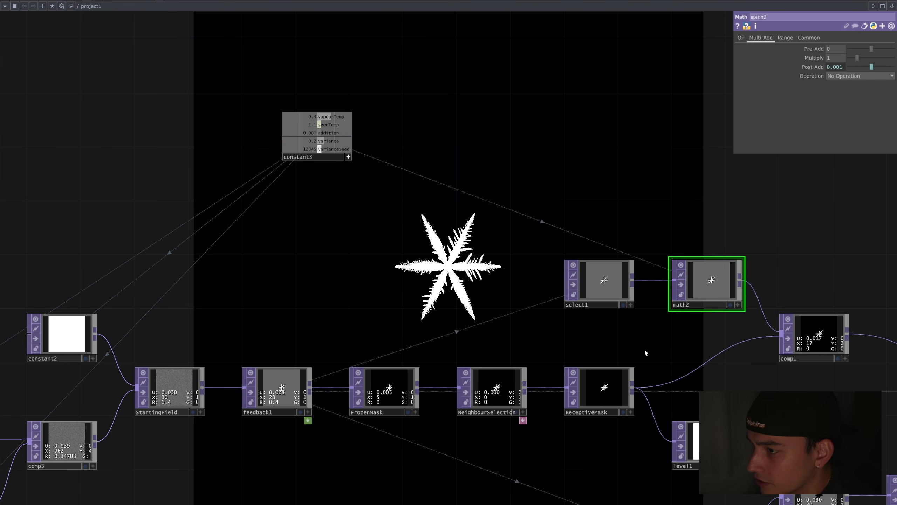
Deactivate the constant3 viewer and move constant3 to the end of the network, just above thresh1.
drag(645, 351, 603, 324)
click(306, 130)
drag(398, 262, 606, 277)
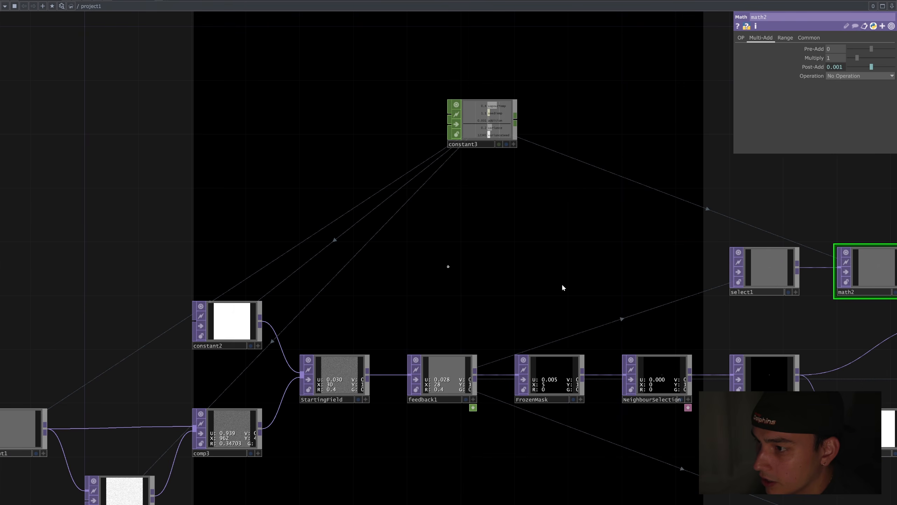
click(495, 133)
scroll(198, 261, down, 3)
scroll(328, 239, down, 3)
drag(328, 239, 194, 240)
drag(251, 181, 643, 182)
drag(647, 240, 603, 256)
drag(613, 202, 685, 194)
drag(692, 284, 475, 311)
drag(462, 220, 542, 279)
scroll(546, 318, up, 3)
drag(545, 318, 506, 292)
drag(490, 205, 522, 220)
drag(540, 270, 501, 237)
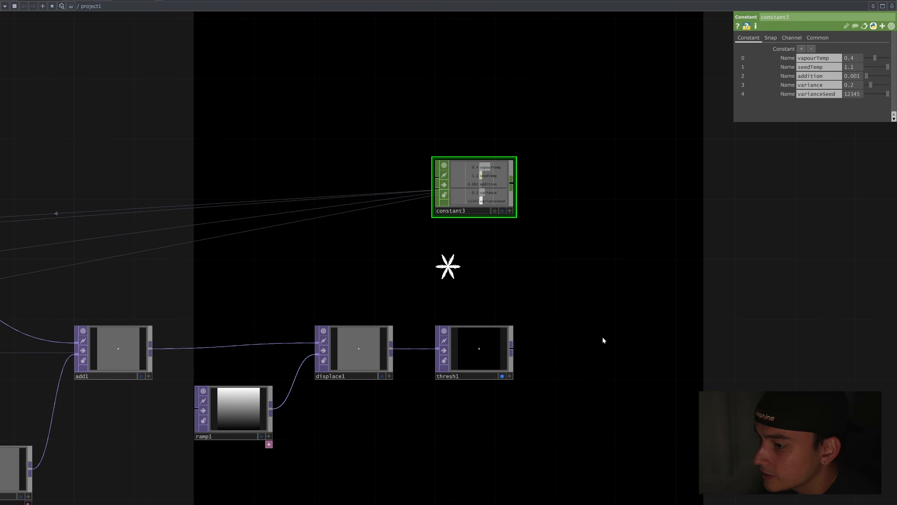
Add a Cache TOP fed by thresh1 and place it up beyond the end of the chain.
drag(603, 340, 480, 374)
click(469, 369)
click(664, 279)
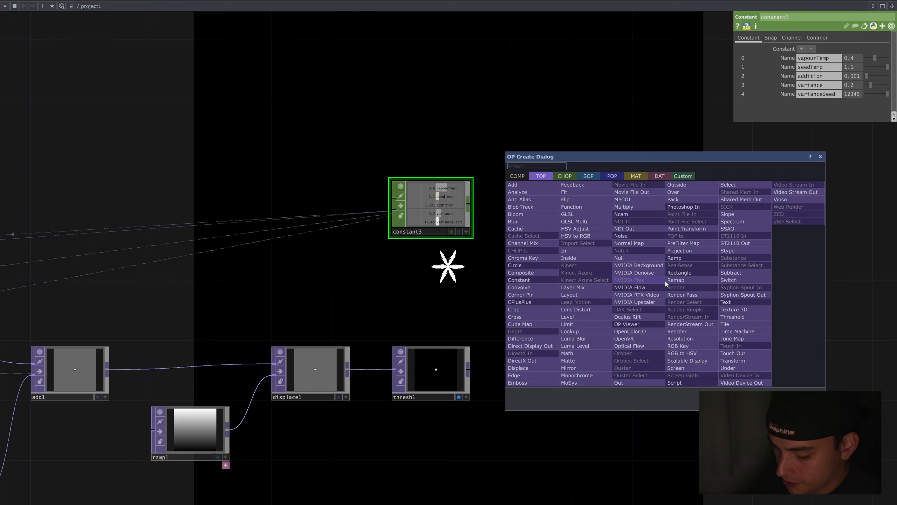
text(cach)
key(Return)
click(665, 279)
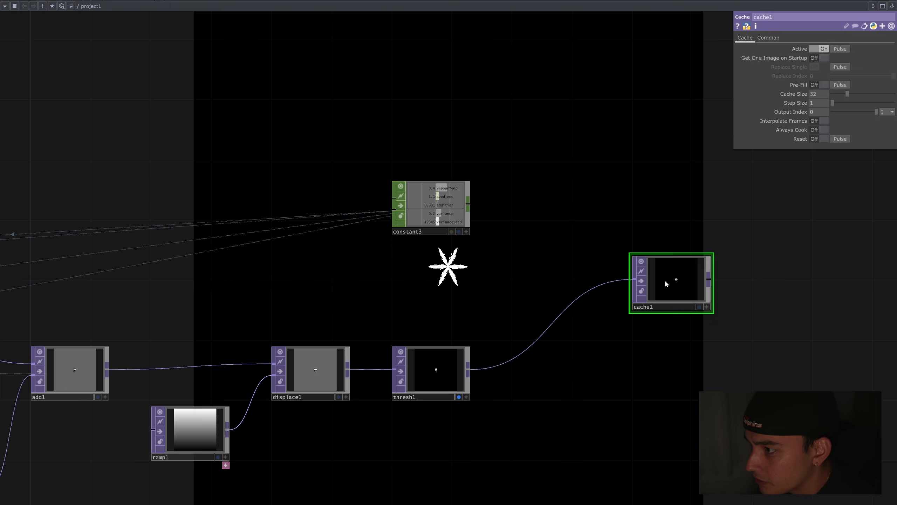
drag(665, 279, 629, 256)
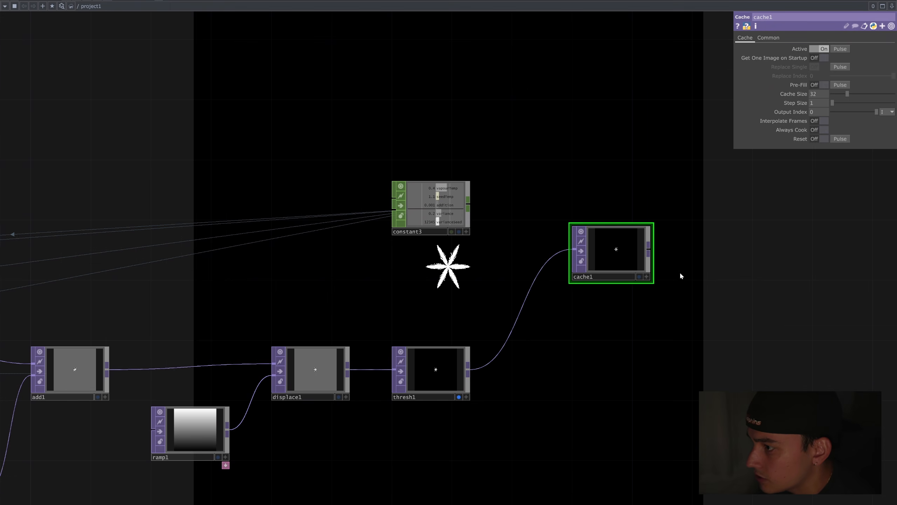
Show cache1 in the background instead of thresh1, with its Active turned off and Cache Size set to 1.
drag(681, 275, 648, 275)
scroll(601, 267, up, 2)
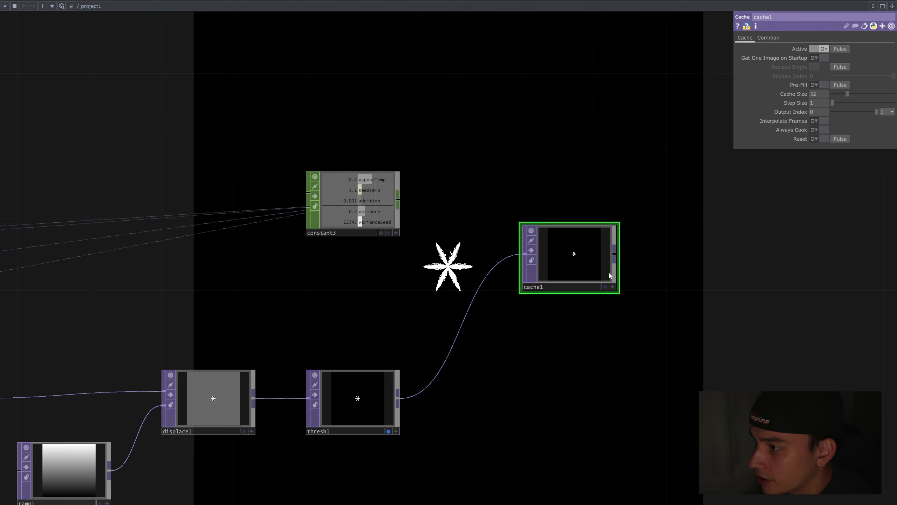
click(347, 463)
click(607, 290)
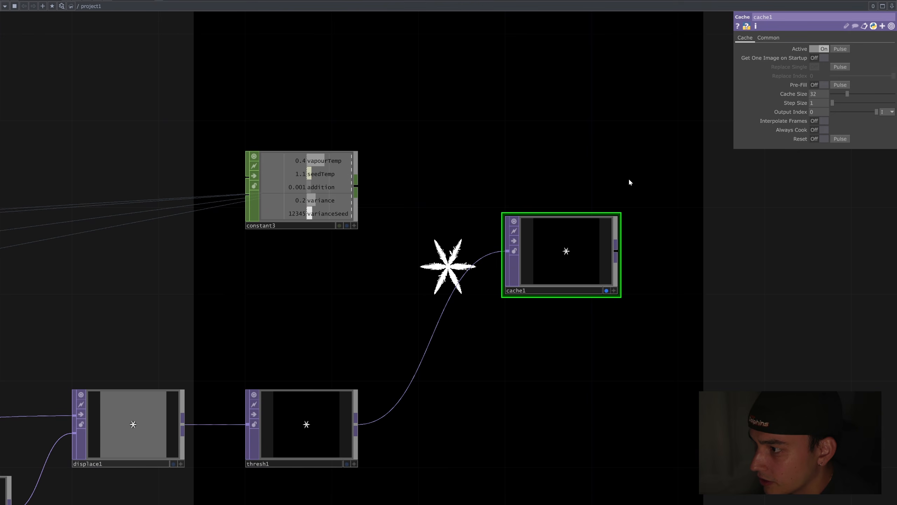
drag(683, 248, 688, 271)
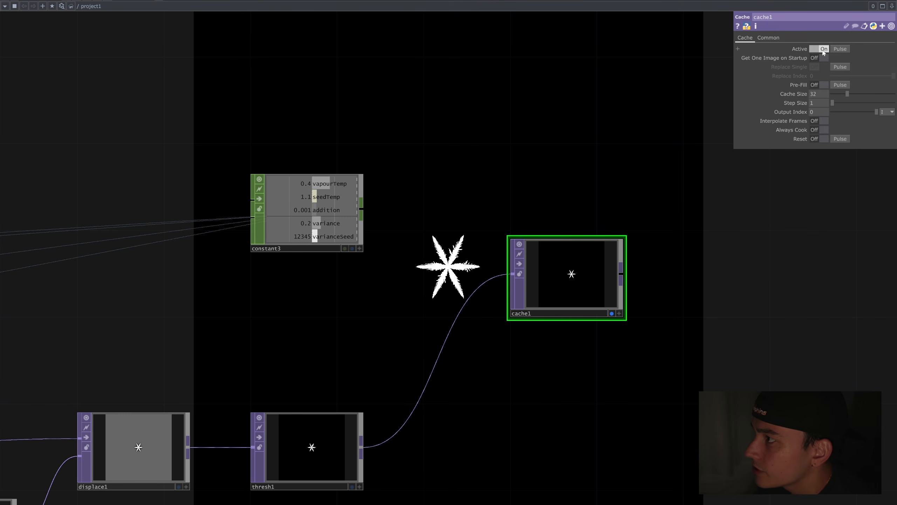
click(823, 49)
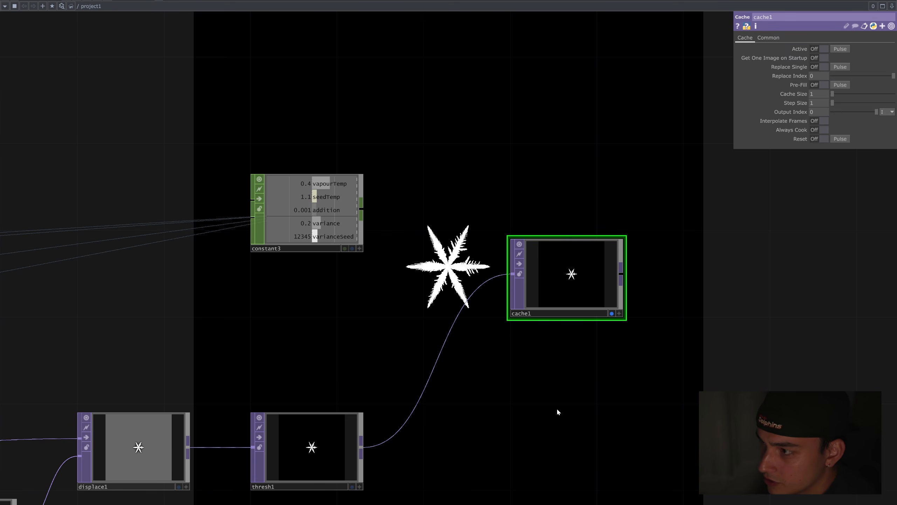
Add a second Cache TOP fed by thresh1 and place it in line with thresh1, below cache1.
drag(428, 476, 448, 317)
click(381, 292)
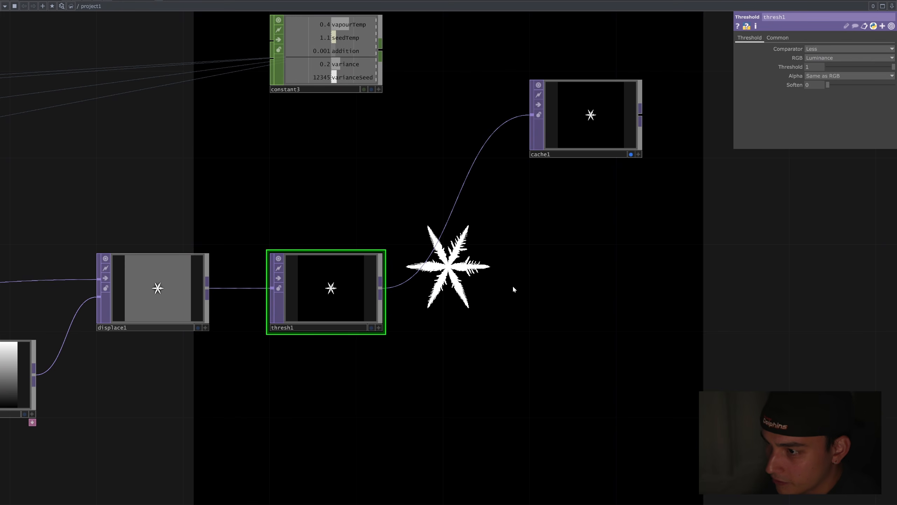
click(380, 289)
key(Tab)
text(cache)
key(Return)
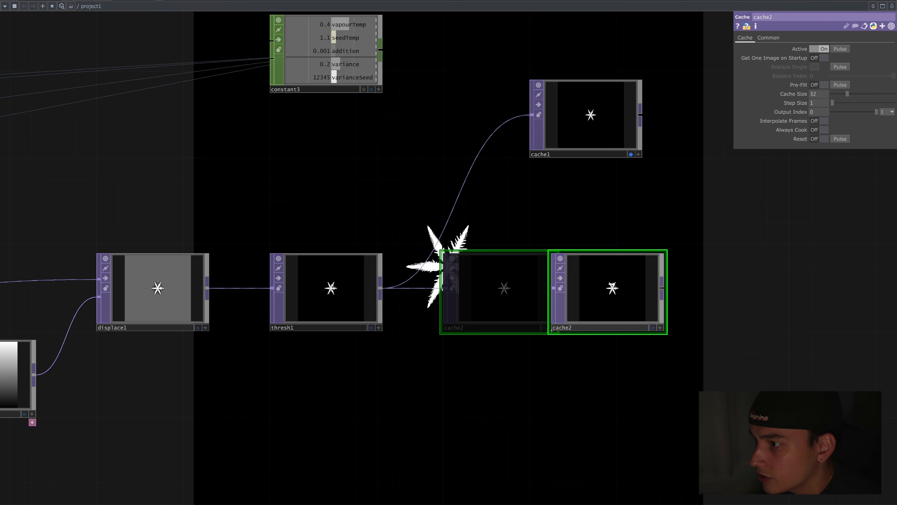
click(586, 290)
Move cache1 closer above cache2 and pulse its Pre-Fill to store the current snowflake.
drag(618, 122, 618, 187)
click(845, 86)
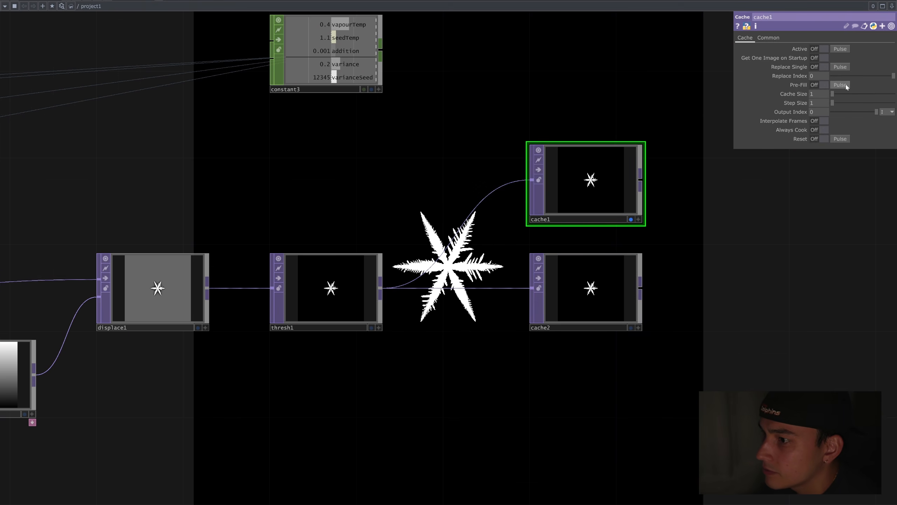
Set the vapourTemp channel of constant3 to 0.9.
drag(682, 206, 627, 310)
scroll(490, 240, down, 3)
scroll(353, 196, up, 5)
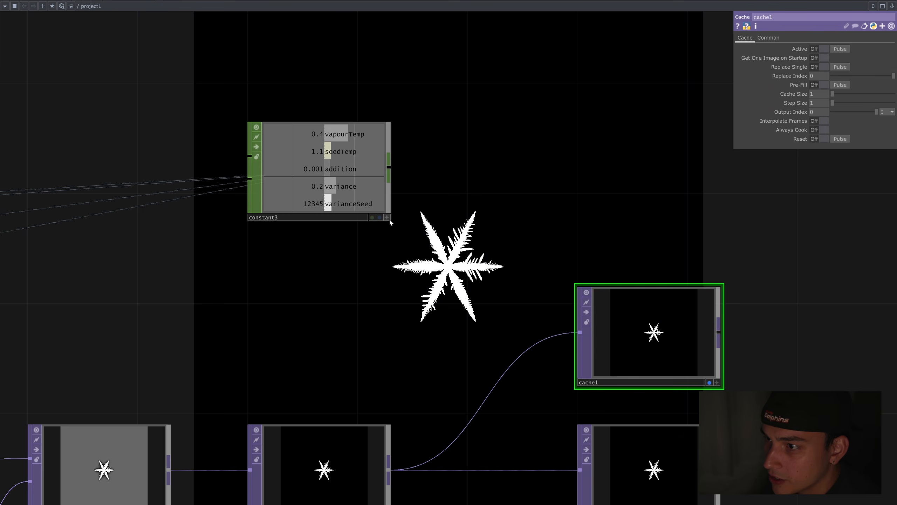
click(389, 218)
drag(394, 241, 396, 221)
click(389, 199)
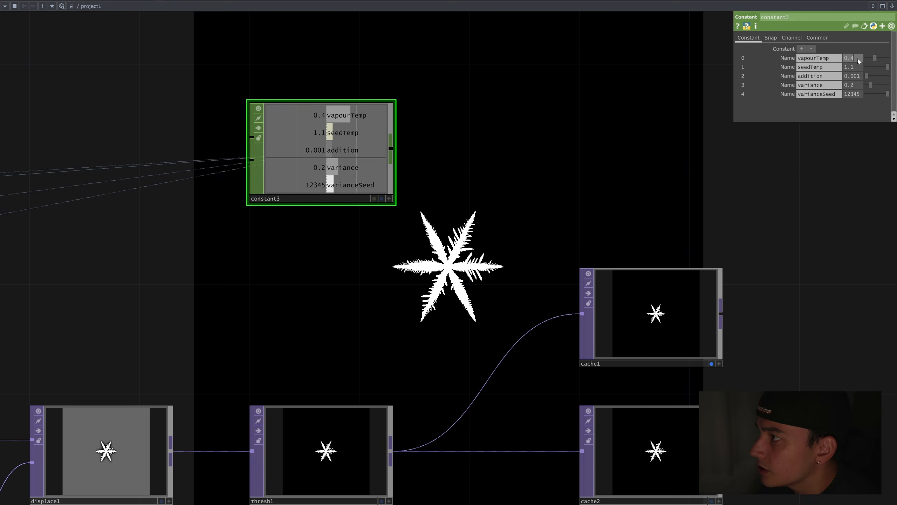
click(858, 58)
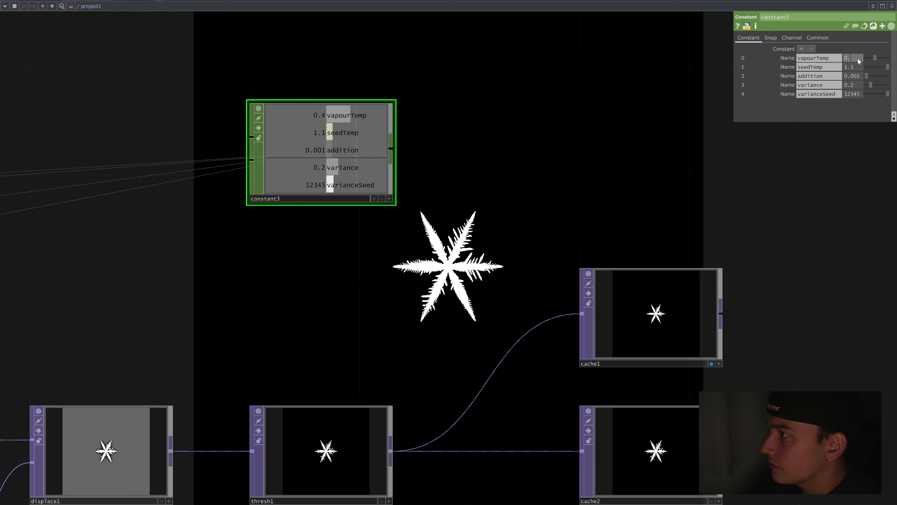
text(0.9)
key(Tab)
Set the variance channel of constant3 to 0 and the addition channel to 0.05.
key(Tab)
key(Tab)
key(Tab)
key(Tab)
key(Tab)
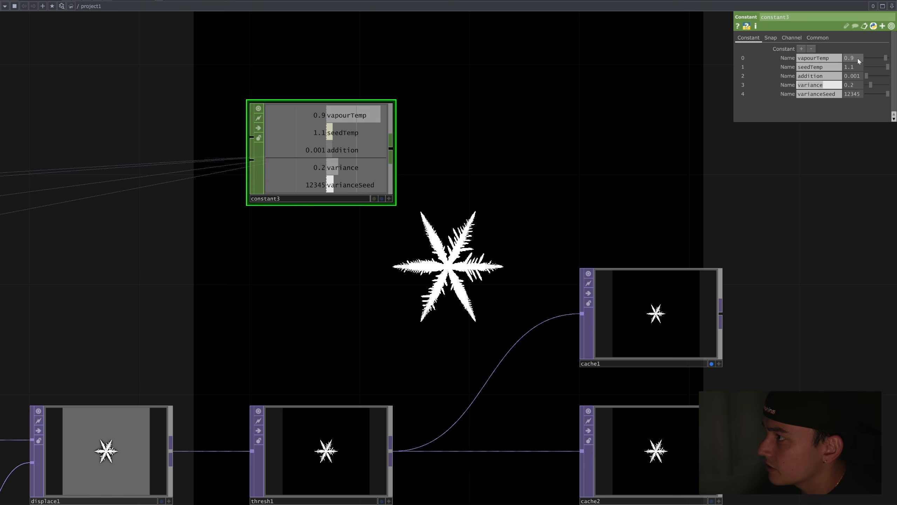
text(0)
key(shift+Tab)
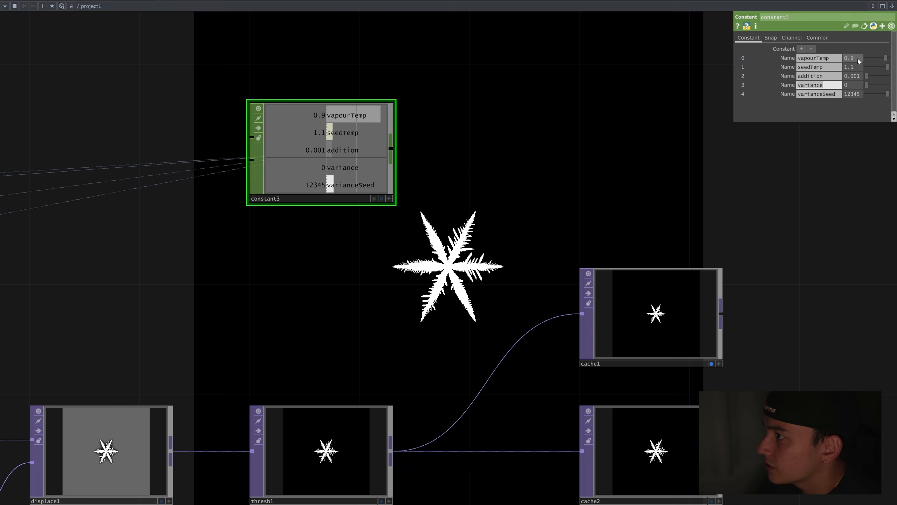
key(shift+Tab)
text(0.0)
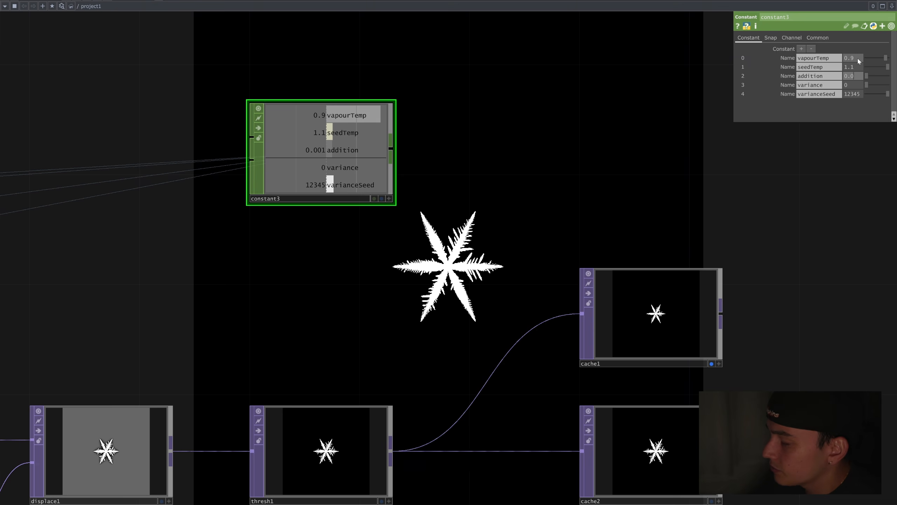
text(5)
key(Return)
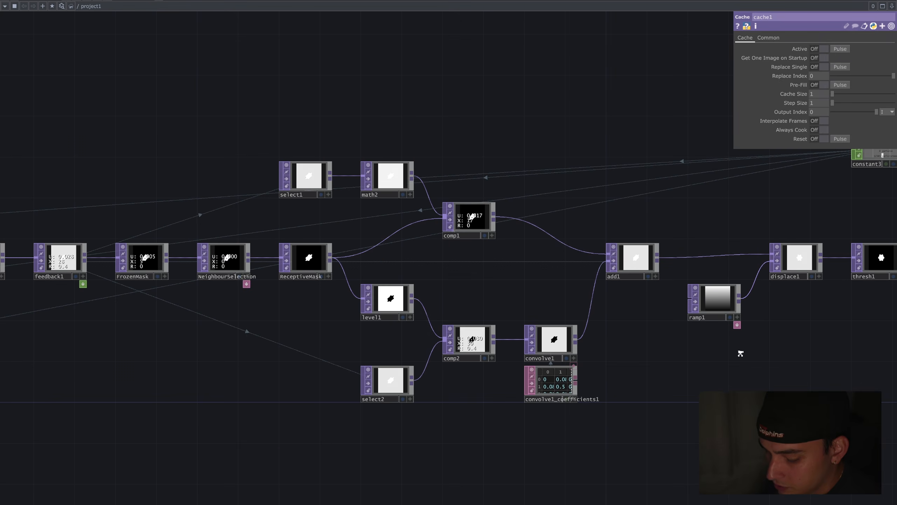
Show cache2 in the background and store the current crystal in it with a Pre-Fill pulse while Active is off.
scroll(742, 354, down, 6)
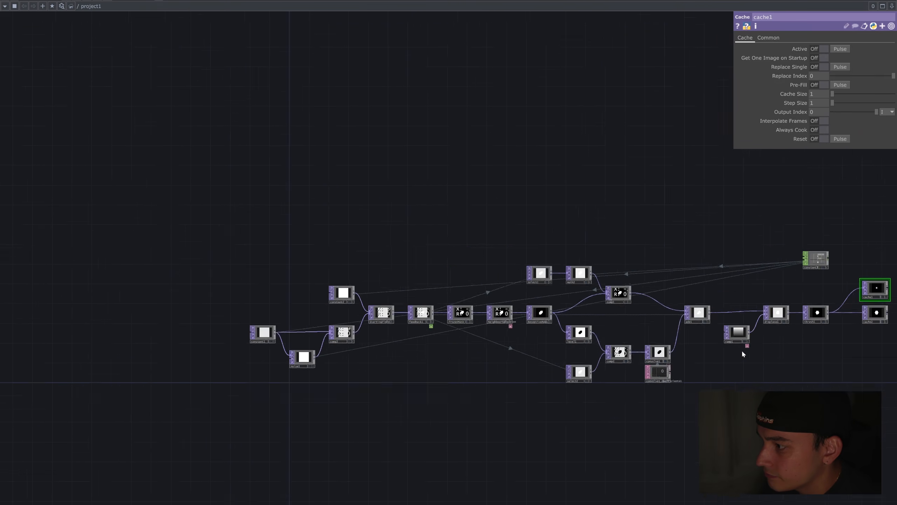
scroll(742, 354, up, 8)
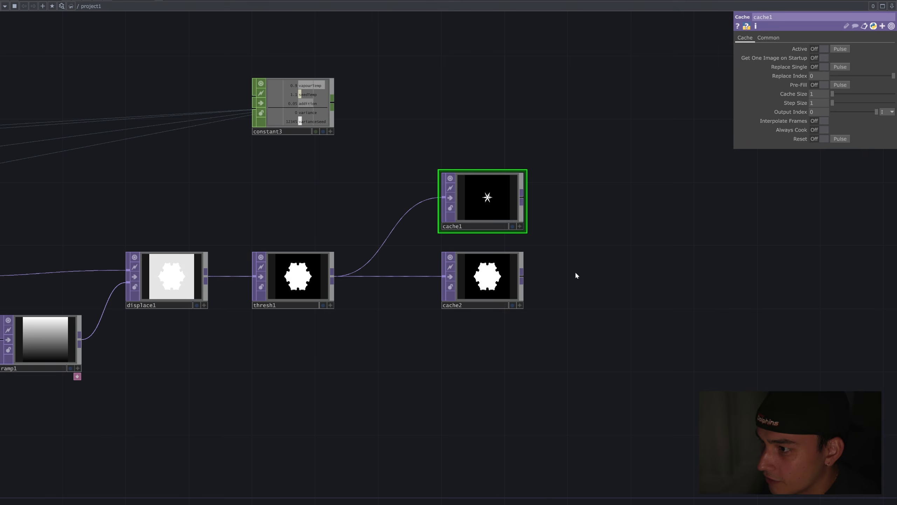
click(512, 305)
click(492, 200)
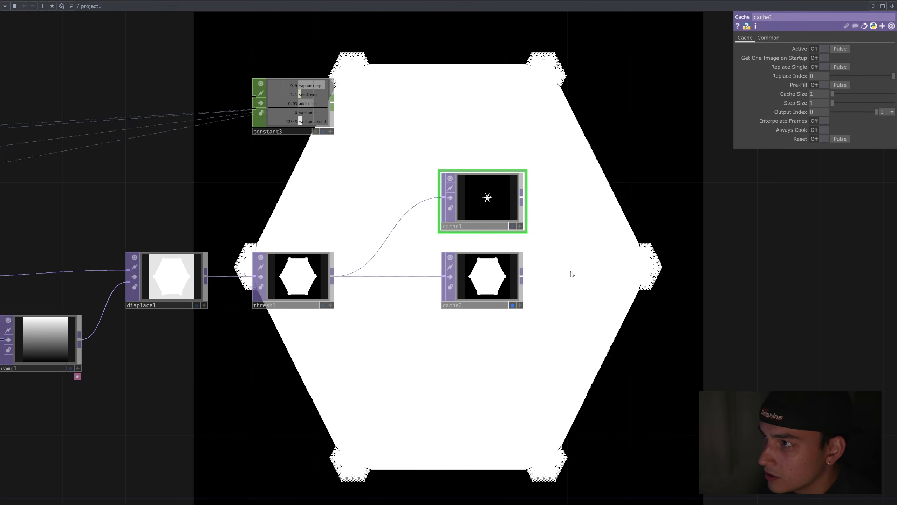
drag(582, 260, 707, 285)
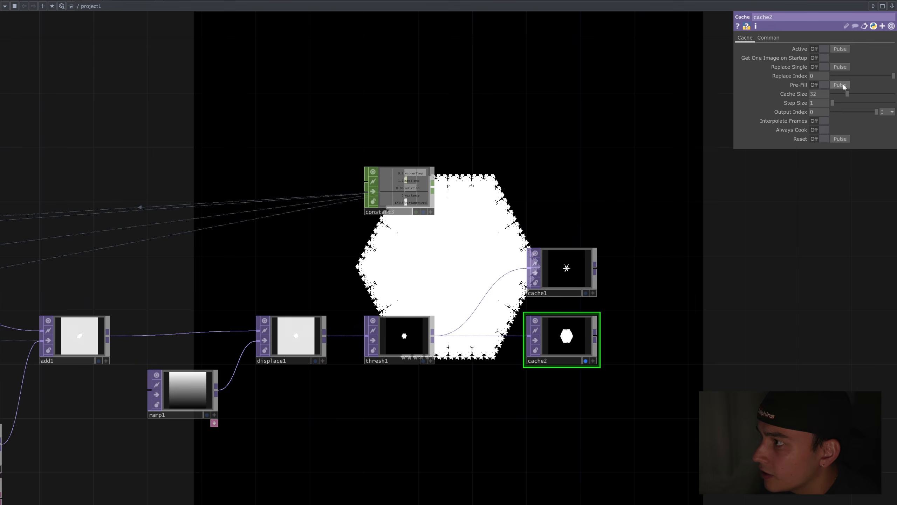
click(844, 85)
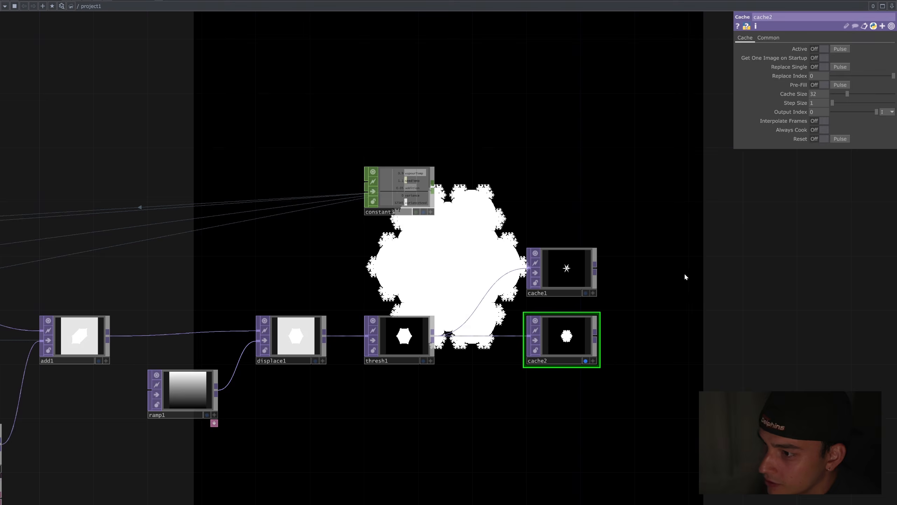
Set the vapourTemp channel of constant3 to 0.75 and the addition channel to 0.02.
scroll(685, 274, down, 1)
drag(689, 279, 538, 178)
click(417, 162)
drag(367, 142, 429, 137)
click(348, 87)
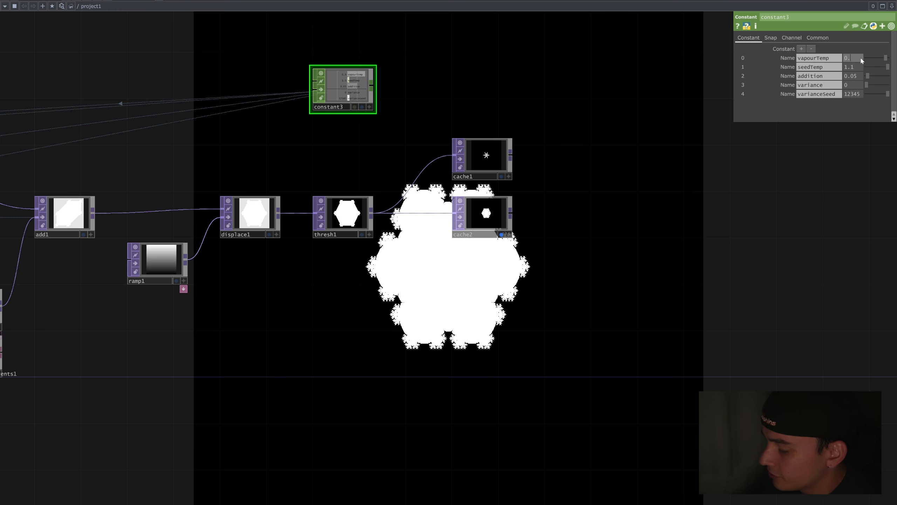
key(Tab)
key(Tab)
key(Tab)
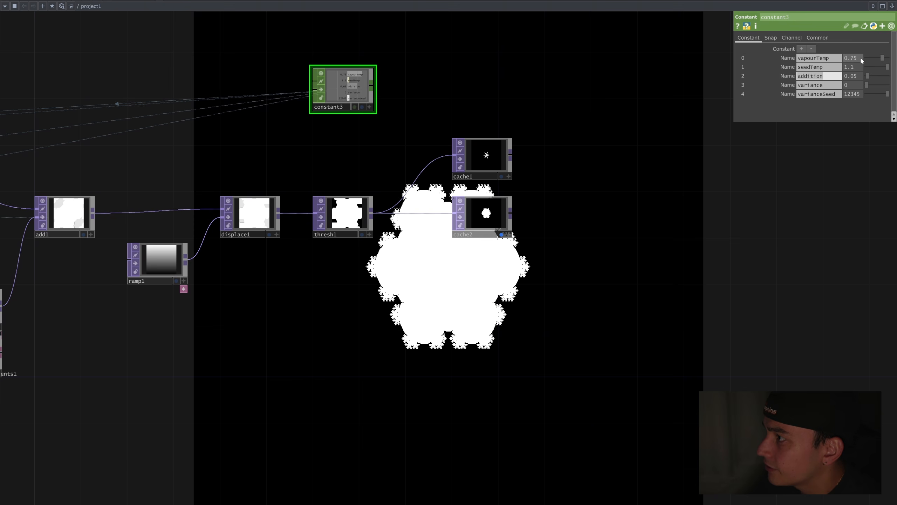
text(0.0)
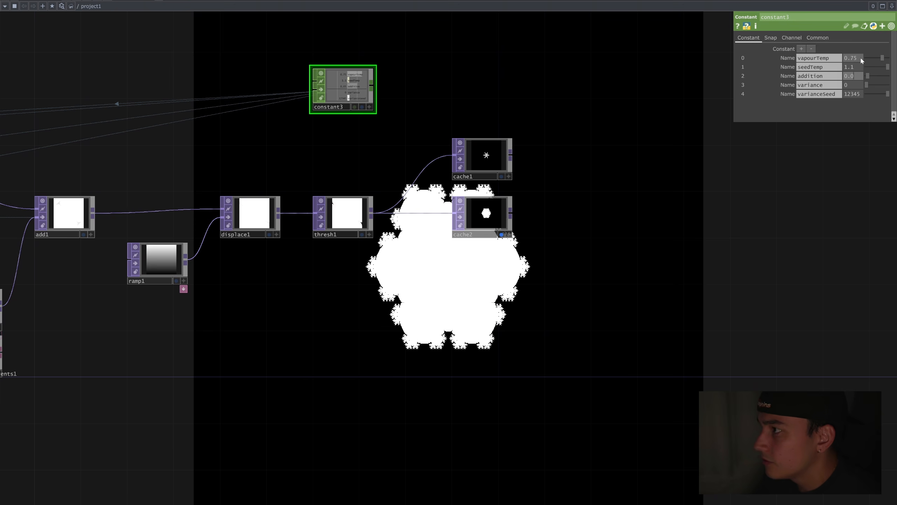
text(2)
key(Return)
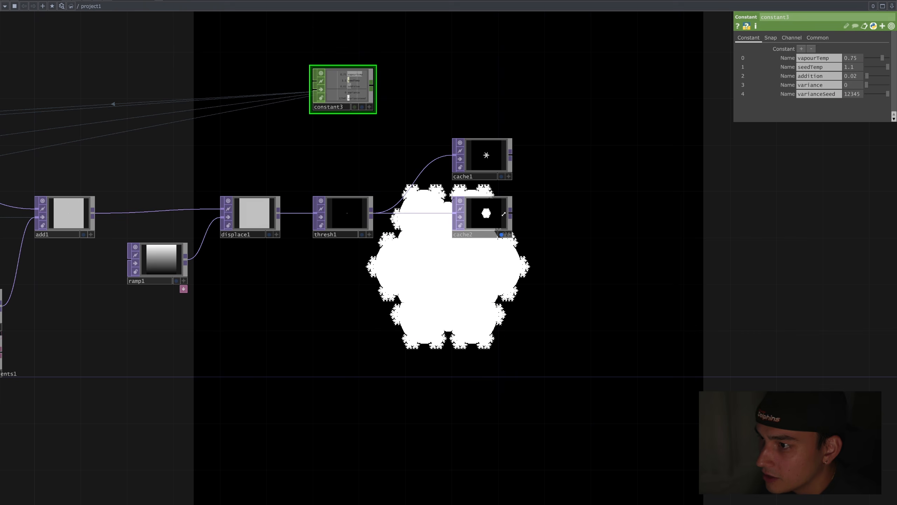
Add a third Cache TOP below cache2, connect thresh1 to it, and show it in the background instead of cache2.
key(Tab)
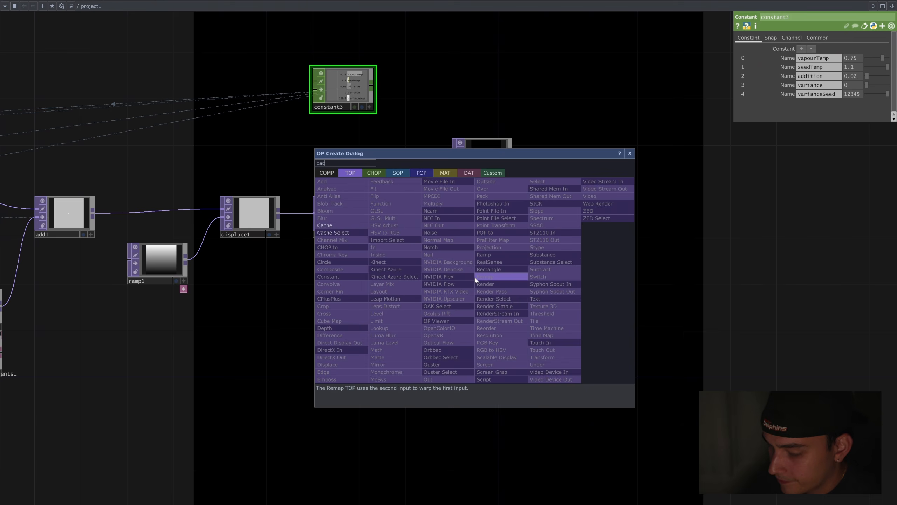
click(473, 276)
click(474, 277)
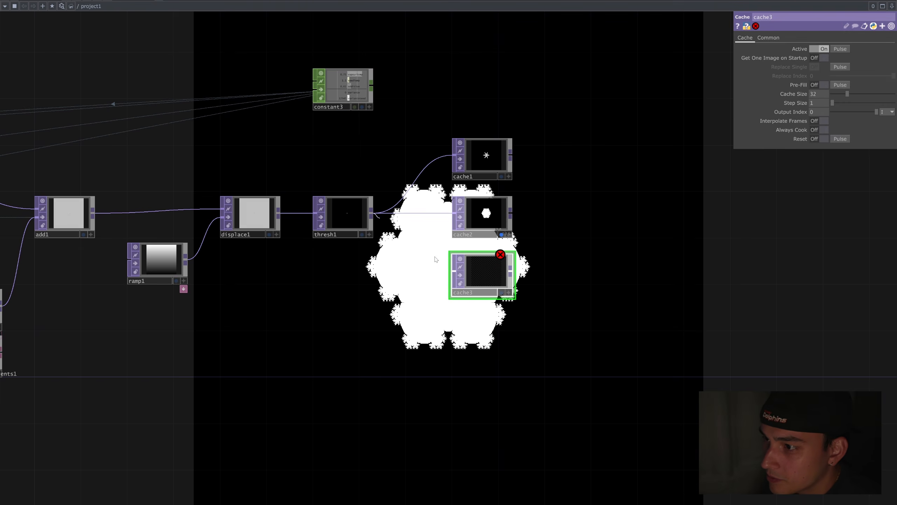
drag(436, 260, 454, 271)
click(501, 292)
click(489, 216)
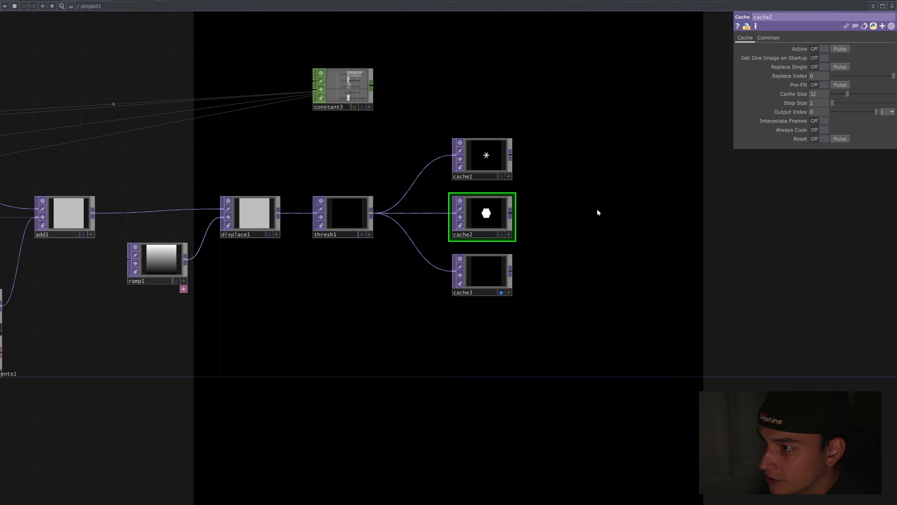
Turn Active off on cache3 to hold the grown crystal, and show thresh1 in the background beside it.
drag(597, 208, 431, 332)
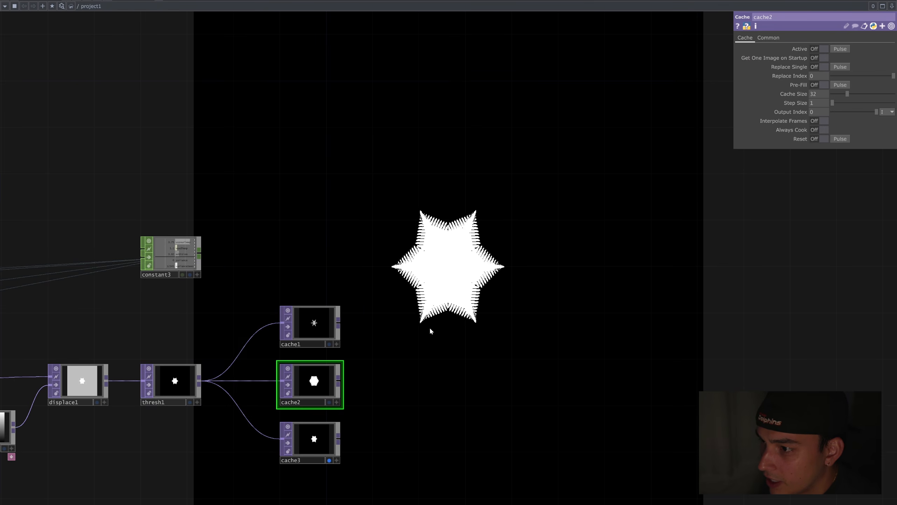
click(310, 440)
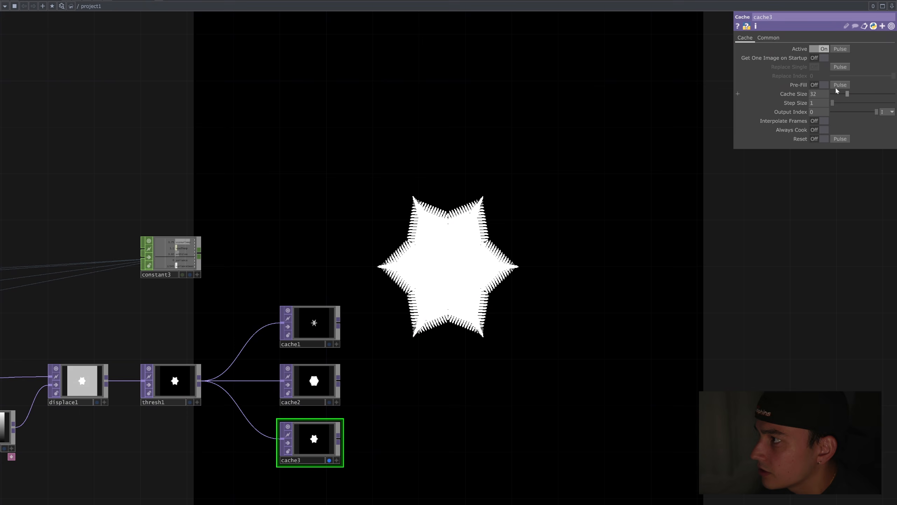
click(819, 49)
drag(202, 396, 373, 368)
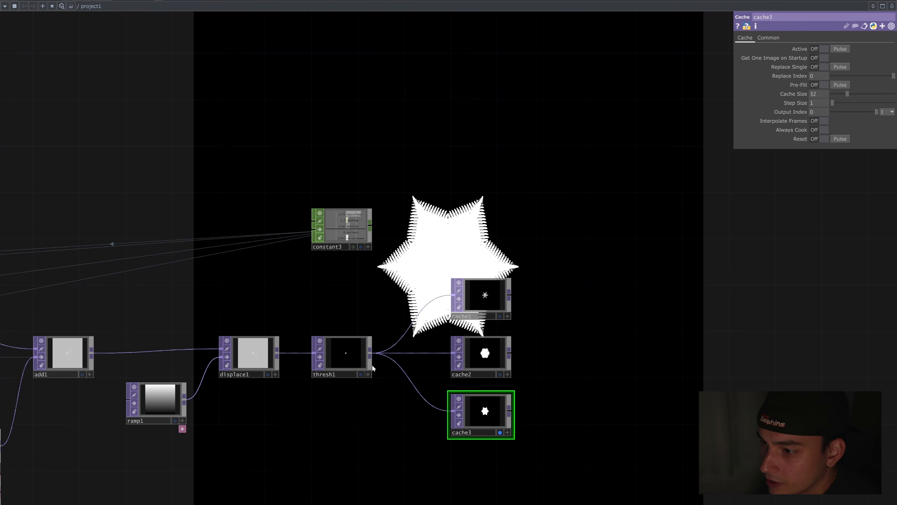
click(369, 366)
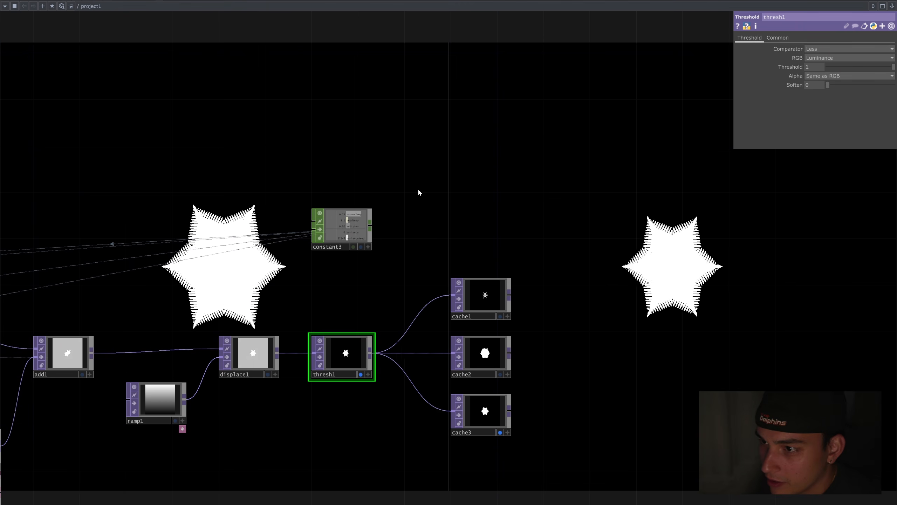
Examine the network from constant3 back to the constant2 seed TOP and the parameters they drive.
click(369, 218)
drag(333, 262, 894, 173)
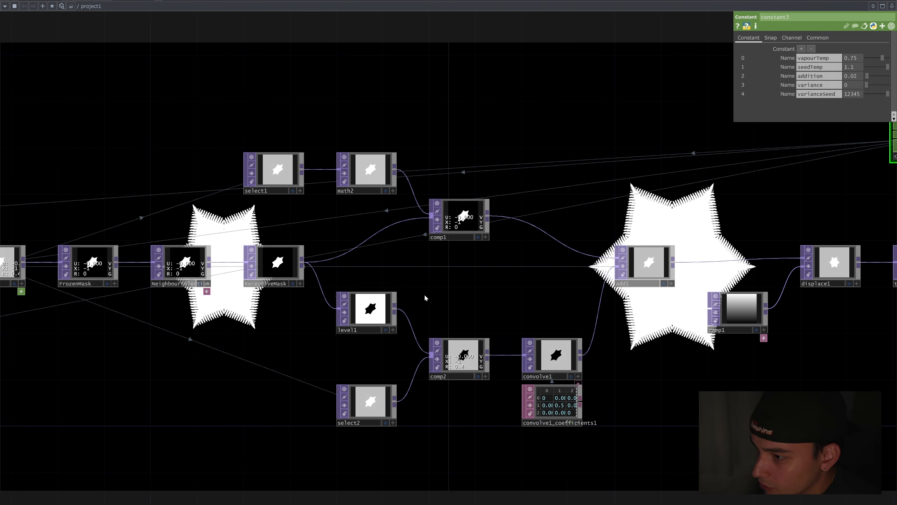
click(412, 329)
drag(548, 198, 738, 225)
drag(245, 199, 554, 210)
click(309, 255)
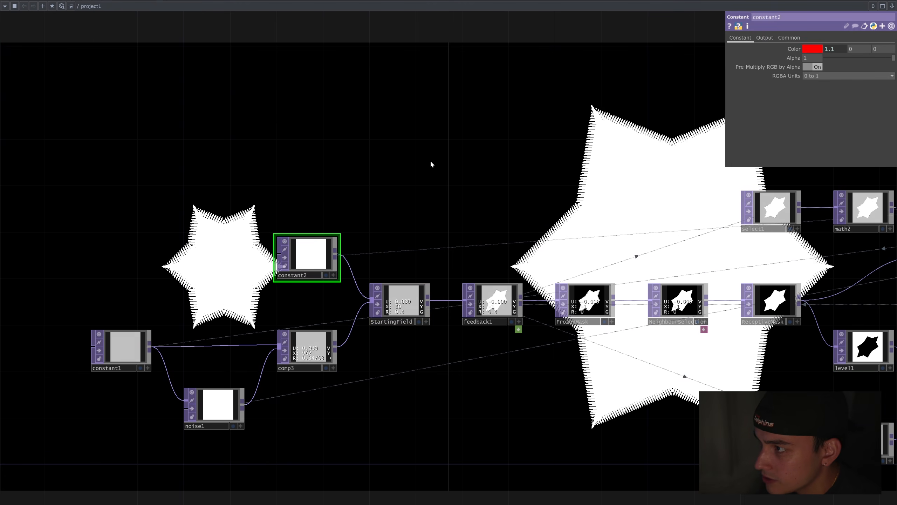
drag(431, 162, 0, 196)
drag(429, 187, 0, 185)
right_drag(614, 154, 454, 253)
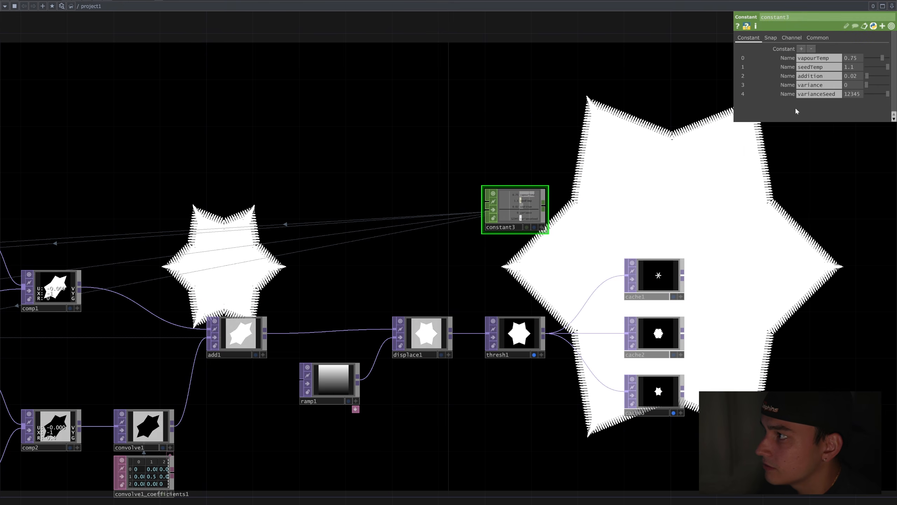
Set constant3's vapourTemp to 0.4, addition to 0.001 and variance to 0.1, and restart the crystal growth.
click(857, 57)
text(0.4)
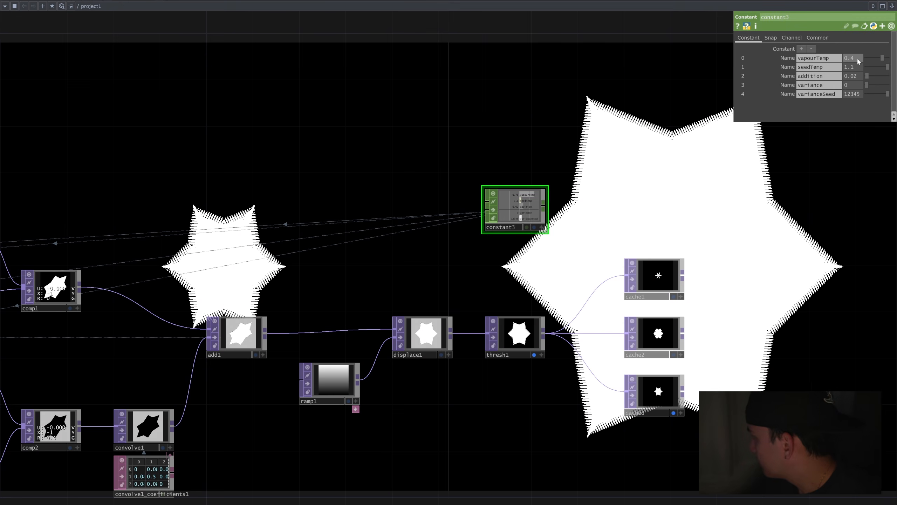
key(Tab)
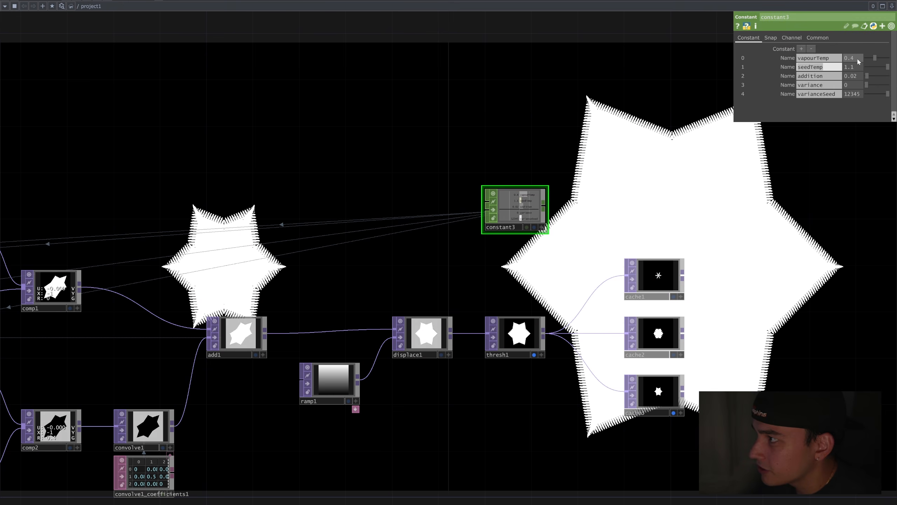
key(Tab)
key(Tab)
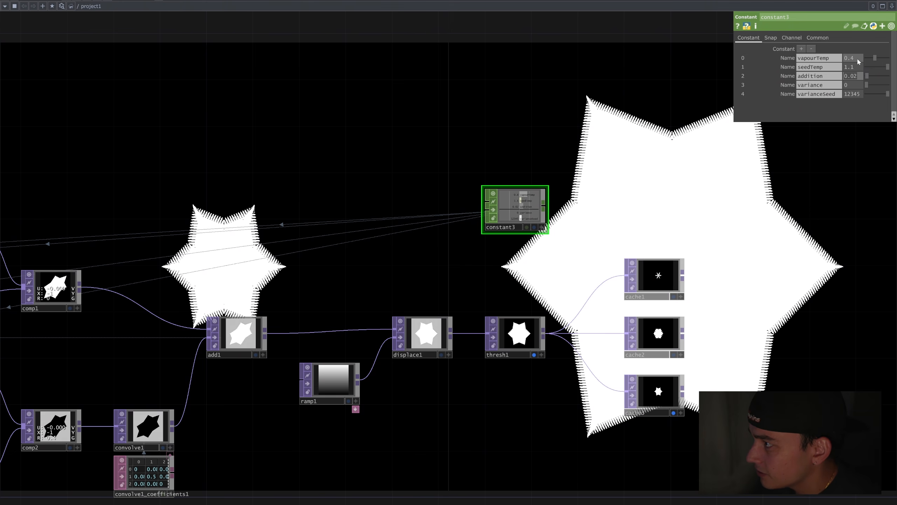
key(Tab)
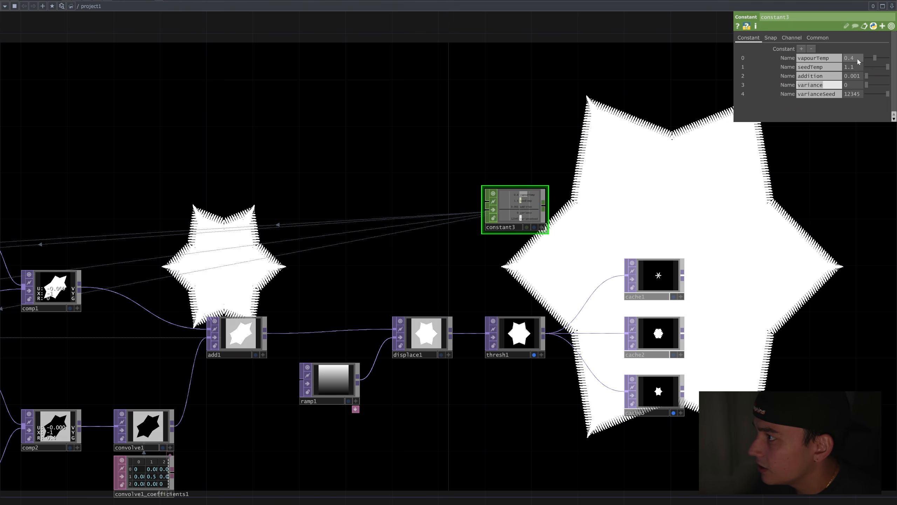
text(0.1)
key(Return)
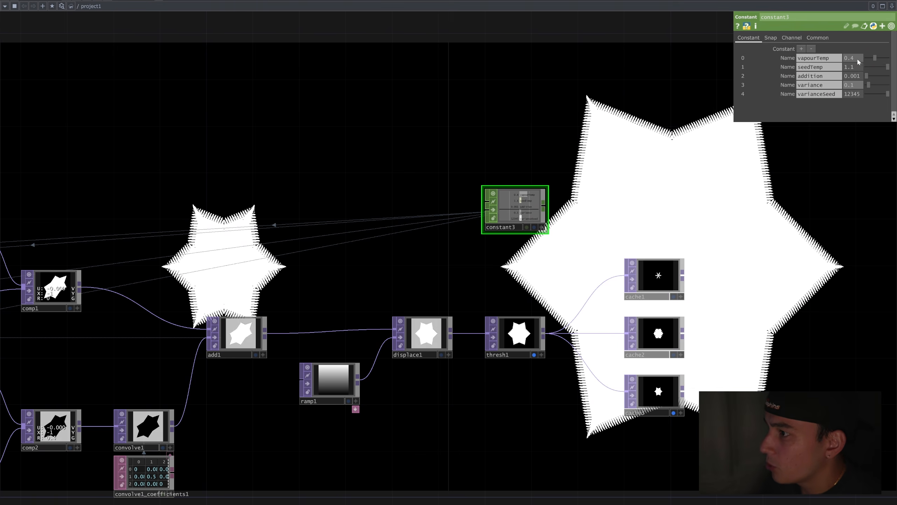
key(1)
Add a Noise TOP at the start of the network, near the constant2 seed TOP.
drag(478, 159, 651, 176)
scroll(650, 176, down, 3)
drag(165, 220, 652, 234)
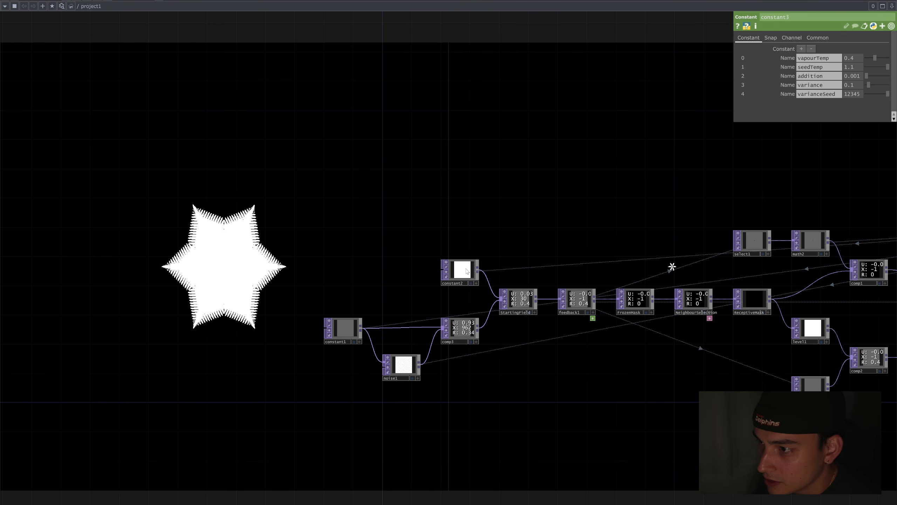
drag(459, 266, 401, 174)
key(Tab)
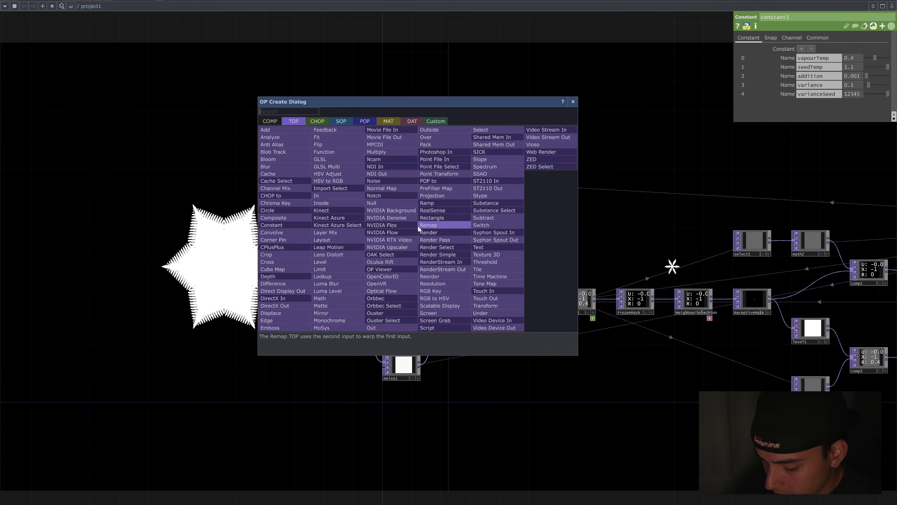
text(noise)
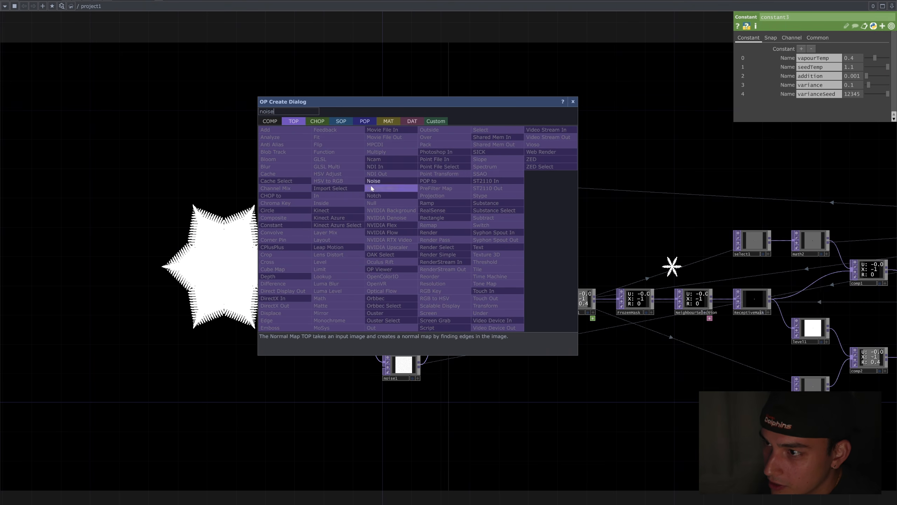
click(388, 182)
click(389, 228)
Append a Threshold TOP to the output of noise2.
scroll(389, 230, up, 6)
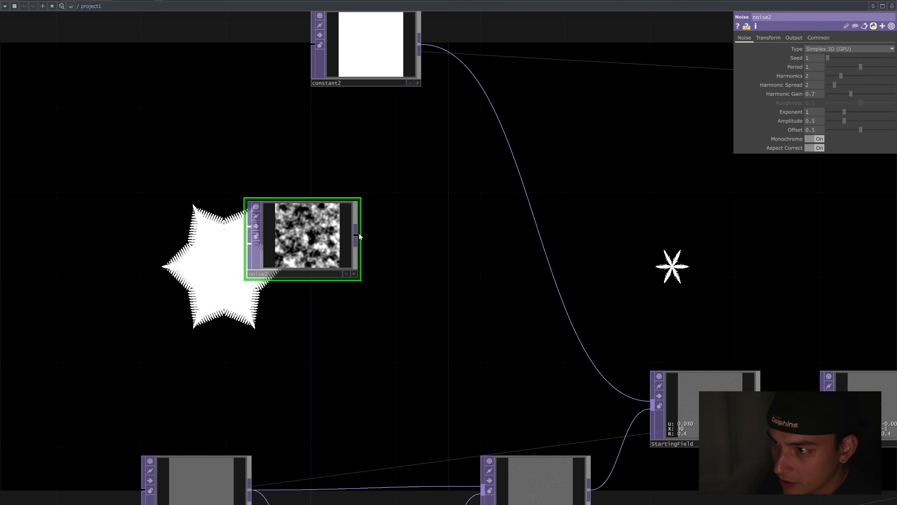
click(356, 240)
click(411, 242)
text(thresh)
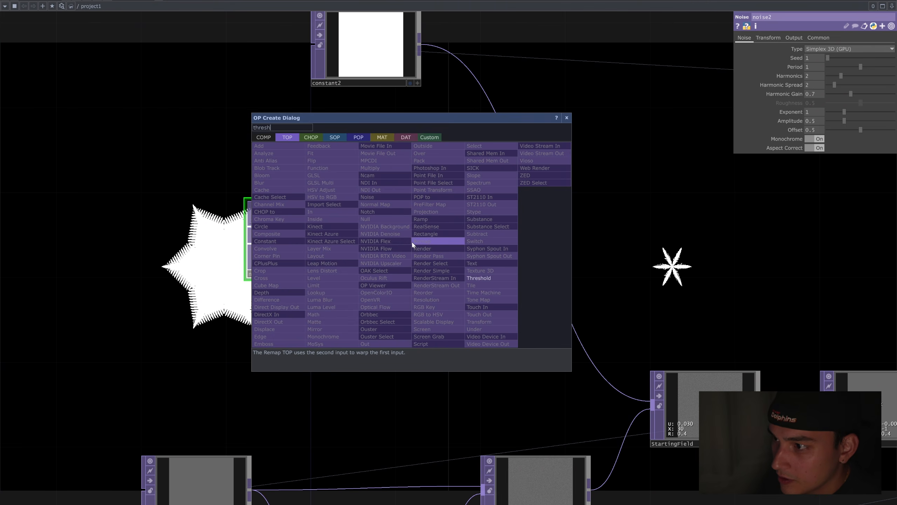
click(488, 278)
click(453, 238)
scroll(474, 208, up, 2)
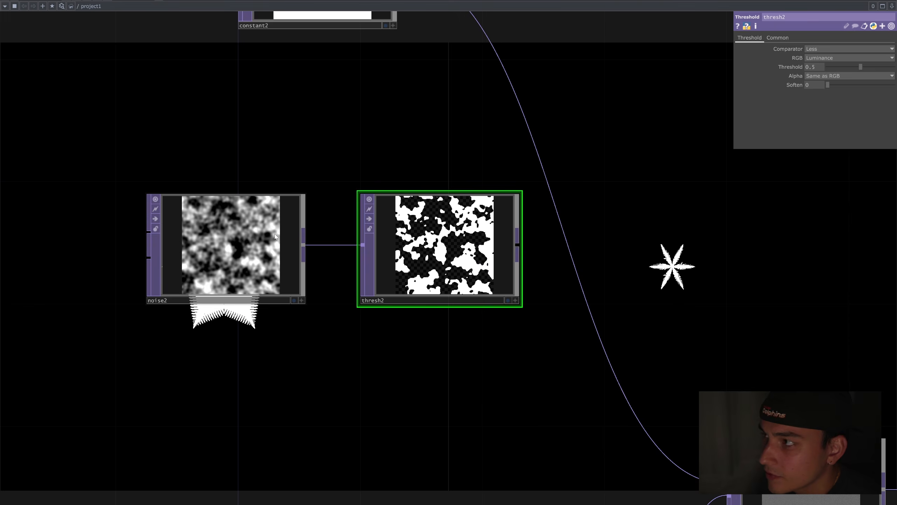
Set noise2's type to Perlin 2D (GPU) and raise thresh2's threshold to about 0.876 for sparse white specks.
click(276, 237)
click(859, 48)
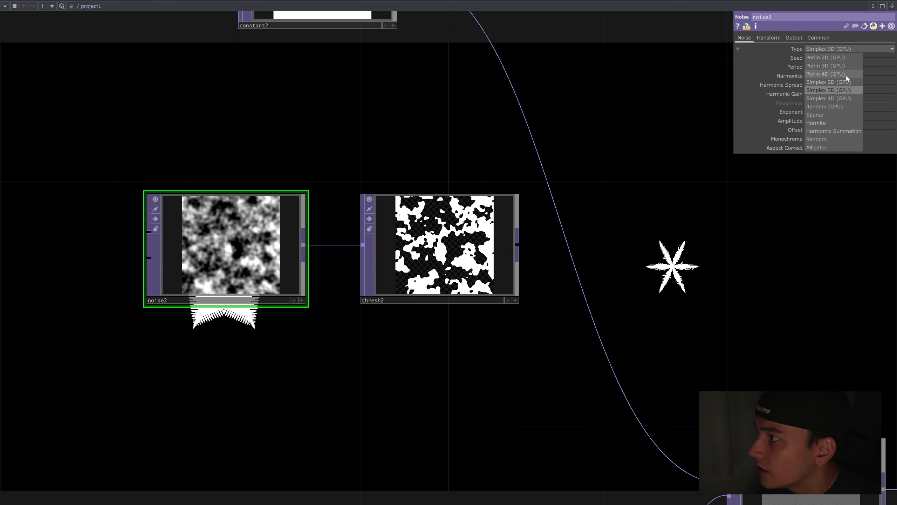
click(846, 58)
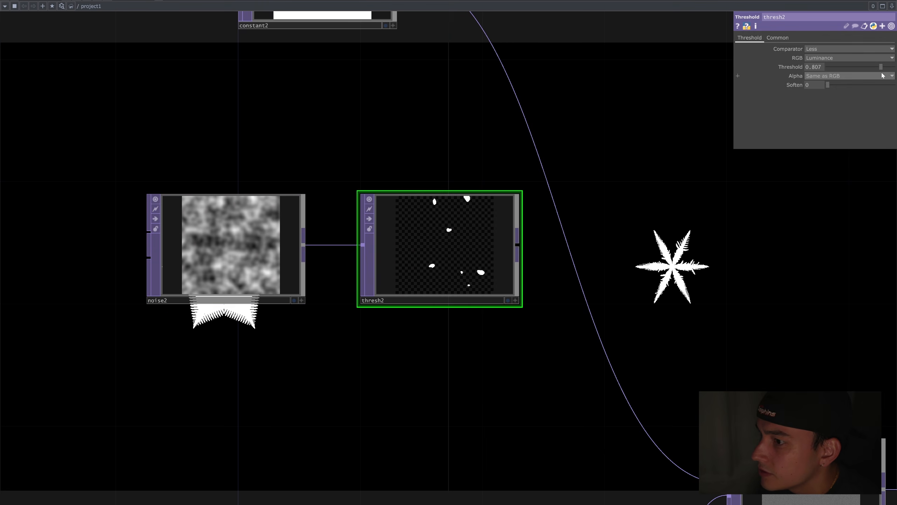
drag(882, 72, 885, 68)
Reduce noise2's period to about 0.14 for many small specks.
scroll(496, 222, up, 5)
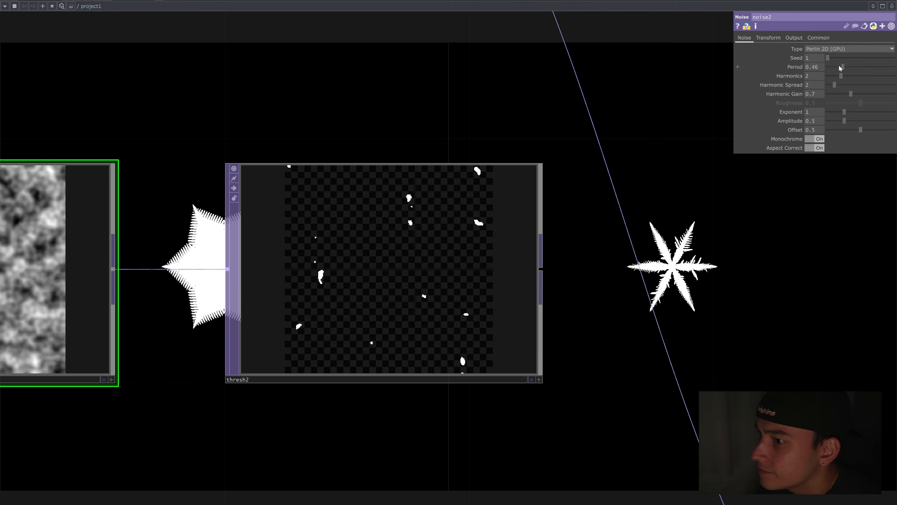
drag(838, 65, 834, 64)
scroll(664, 170, down, 6)
Connect comp3's output to noise2's input and set noise2's output RGB to Noise.
drag(701, 244, 610, 198)
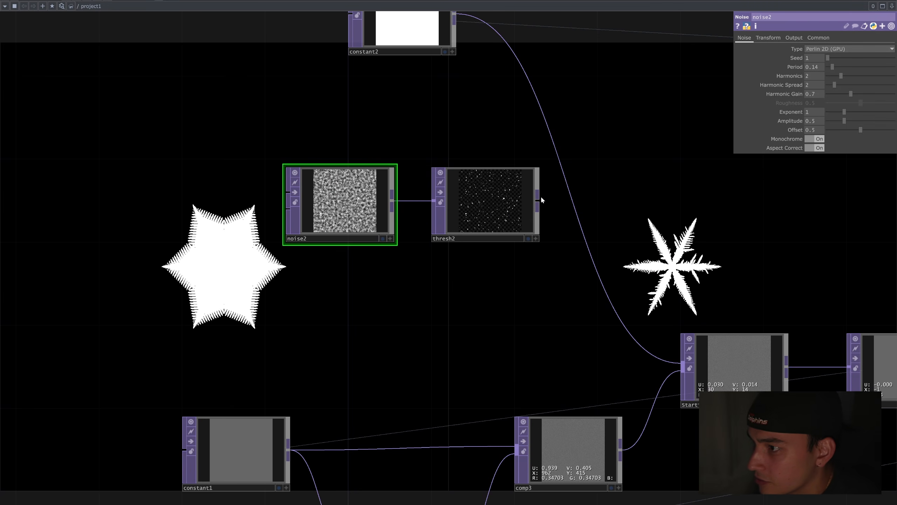
click(540, 199)
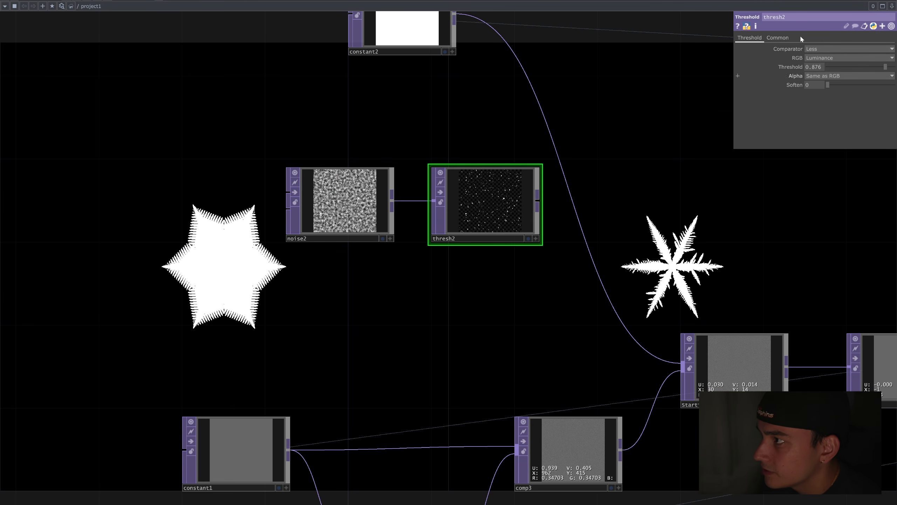
click(784, 38)
click(318, 197)
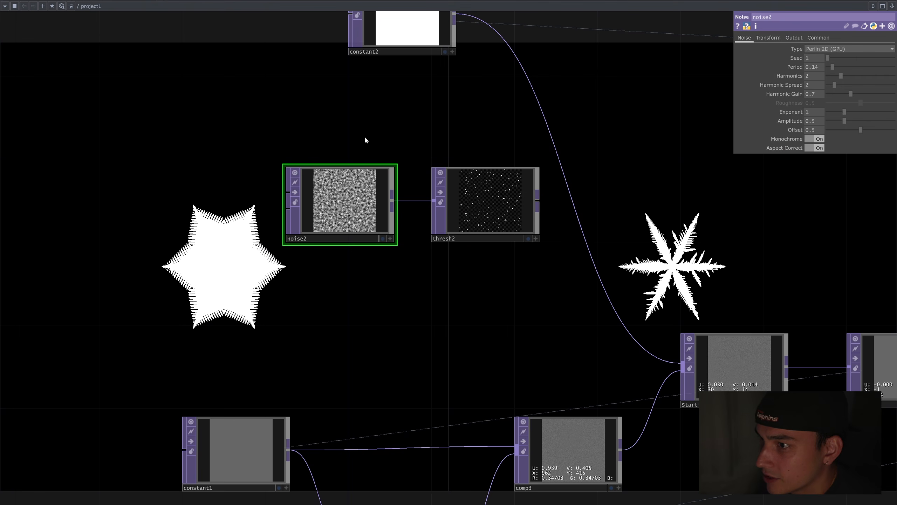
drag(622, 448, 288, 192)
click(795, 38)
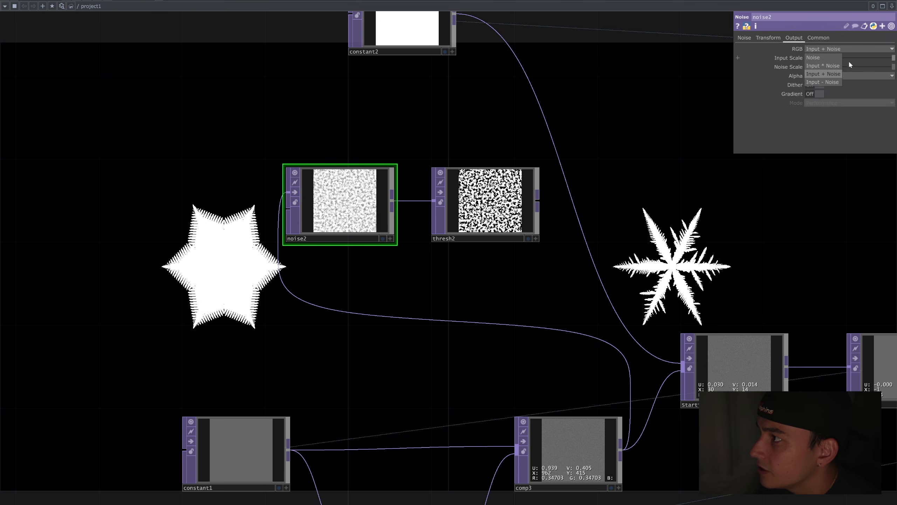
Connect thresh2 to StartingField in place of constant2 so the specks seed the crystals.
drag(649, 350, 681, 364)
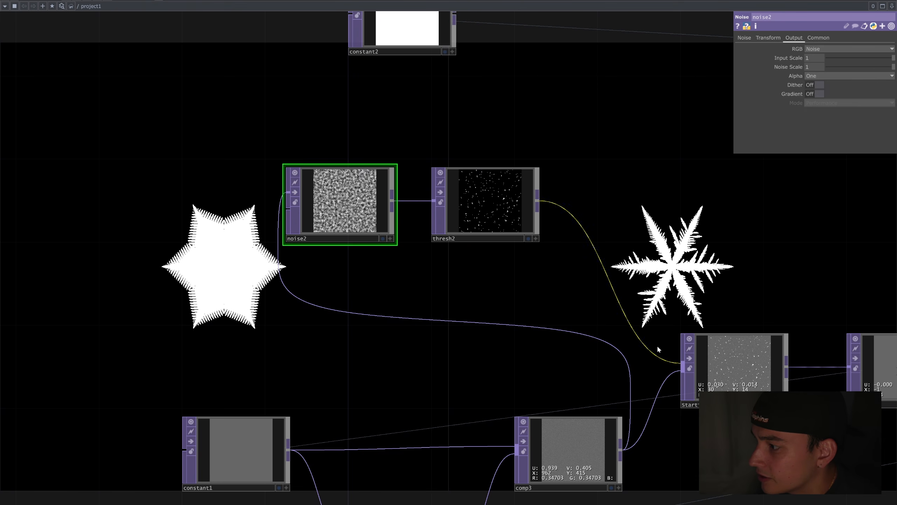
drag(702, 293, 580, 228)
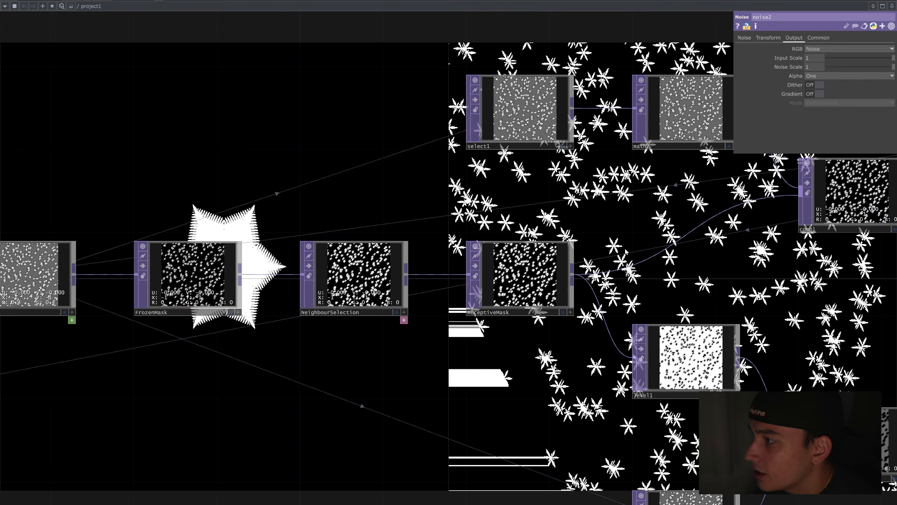
scroll(755, 291, down, 2)
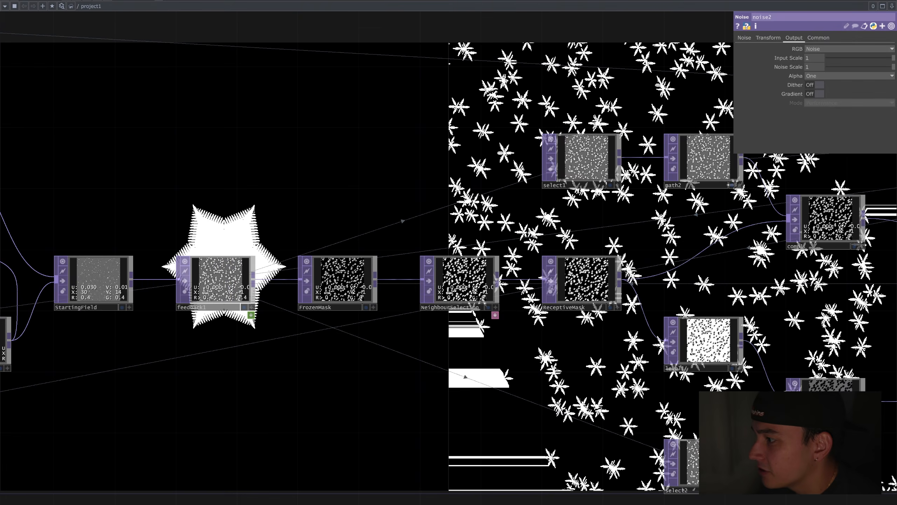
Set the Extend mode of displace1 to Mirror.
drag(755, 292, 155, 203)
scroll(401, 287, down, 2)
drag(401, 288, 31, 292)
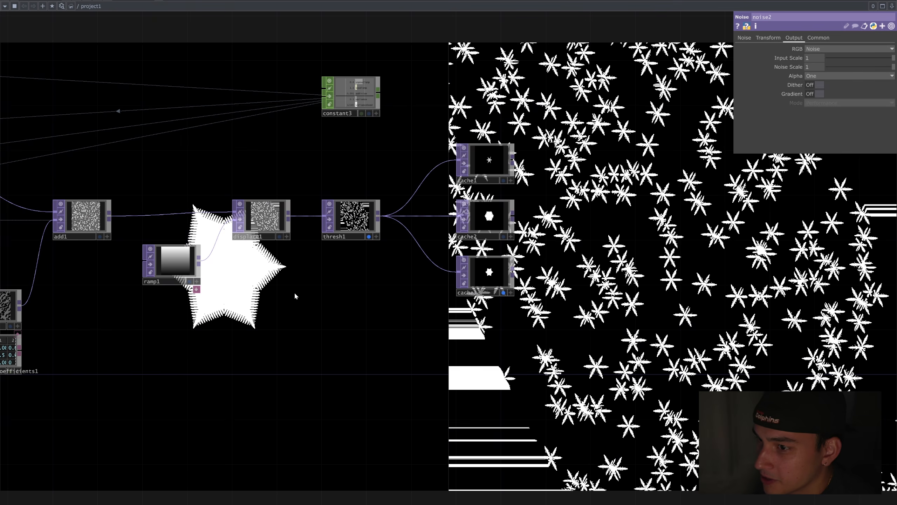
click(252, 212)
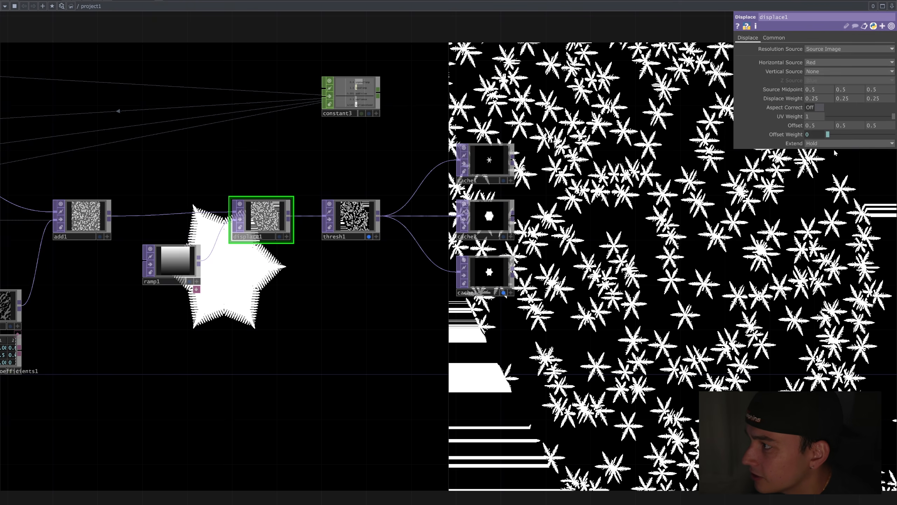
click(818, 176)
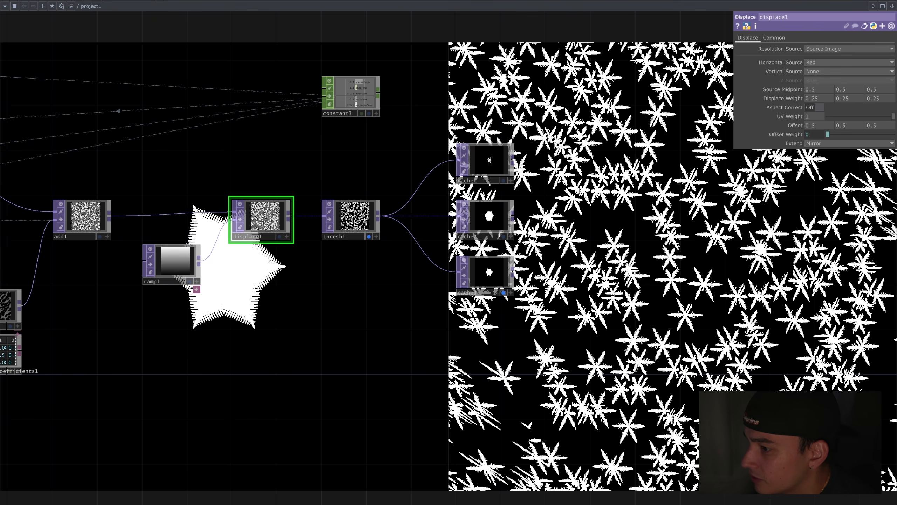
scroll(788, 269, down, 1)
scroll(665, 348, down, 3)
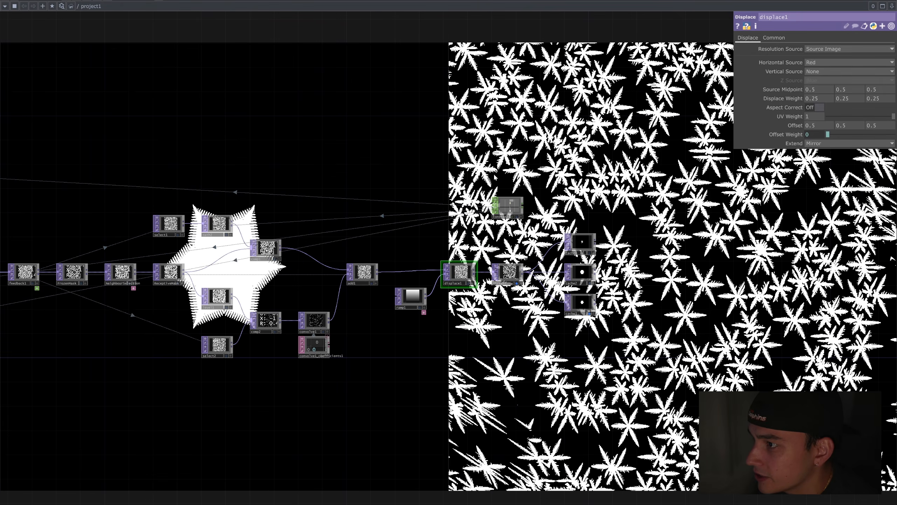
Look over the network from displace1 back to the seeding nodes and examine the crystal pattern in thresh1 up close.
drag(423, 143, 744, 228)
drag(681, 254, 885, 243)
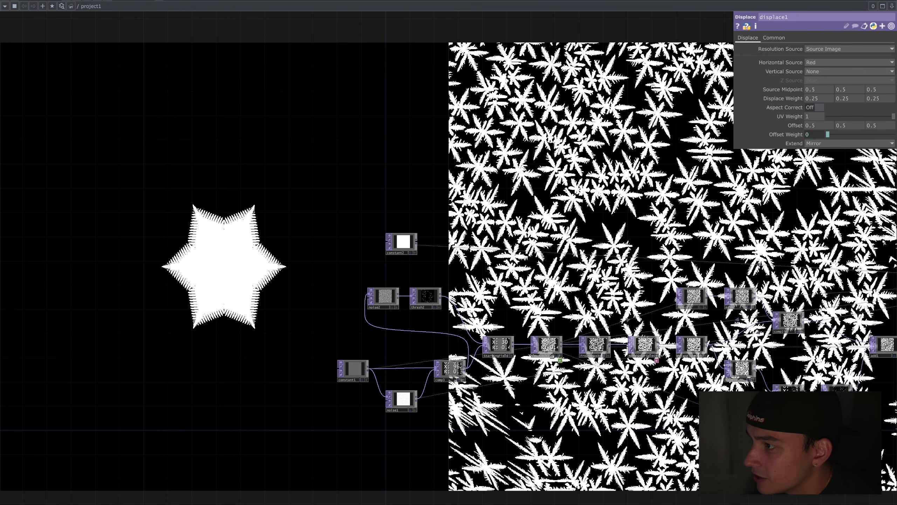
drag(732, 244, 448, 180)
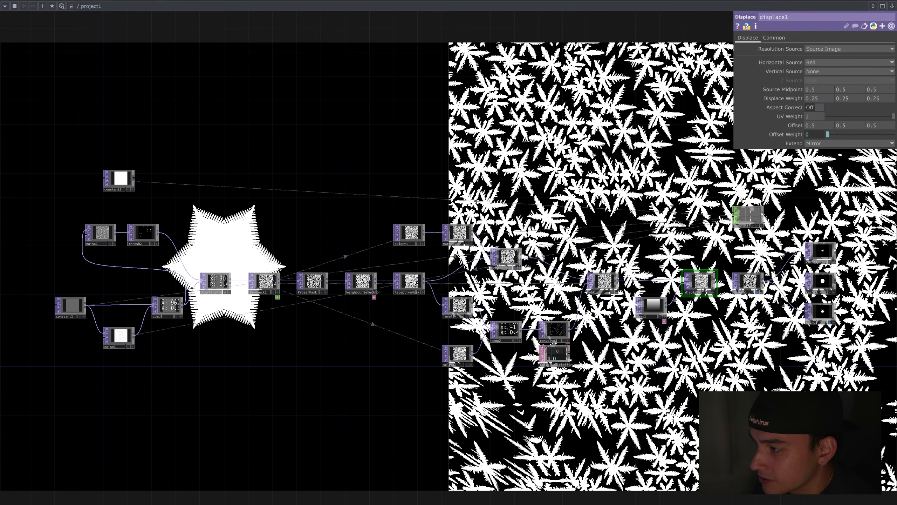
scroll(734, 294, up, 4)
scroll(769, 264, up, 10)
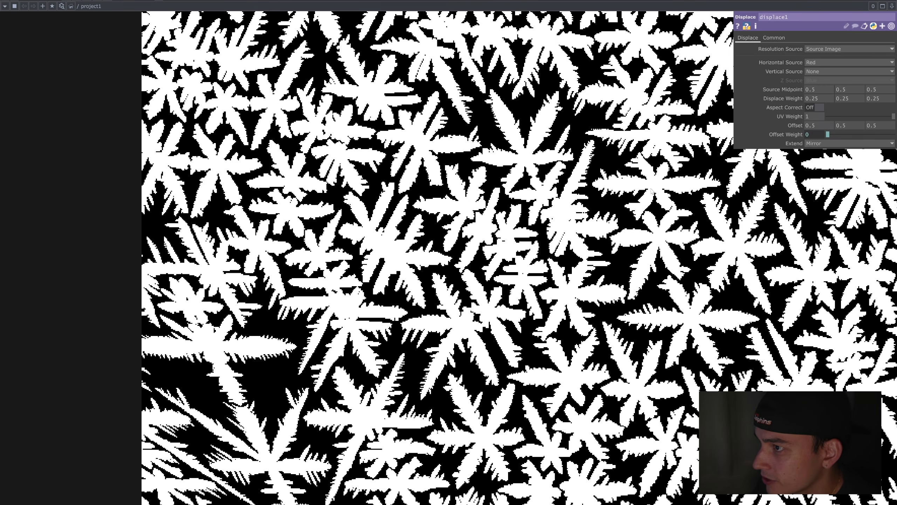
scroll(714, 201, down, 4)
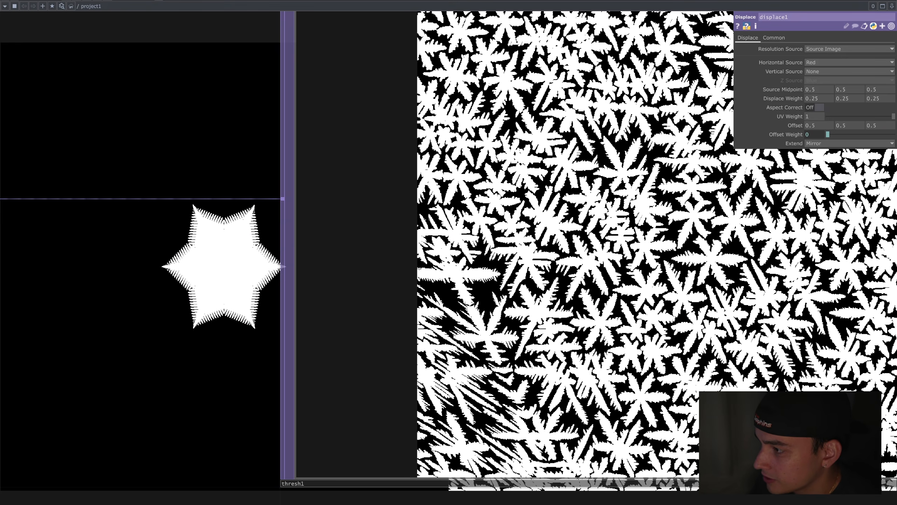
scroll(721, 171, down, 4)
scroll(601, 241, down, 3)
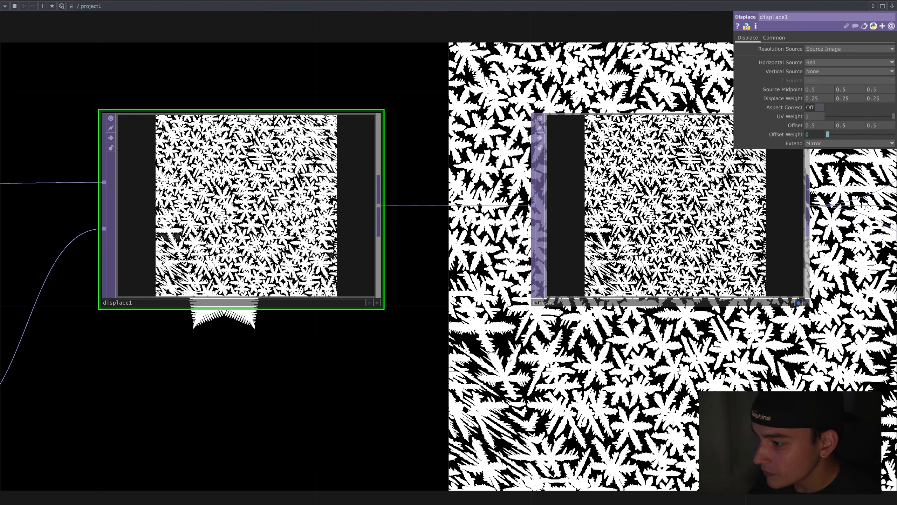
Examine the crystal growth through the operator chain, from thresh1 and displace1 back to feedback1 and StartingField.
drag(501, 368, 522, 386)
scroll(498, 345, down, 4)
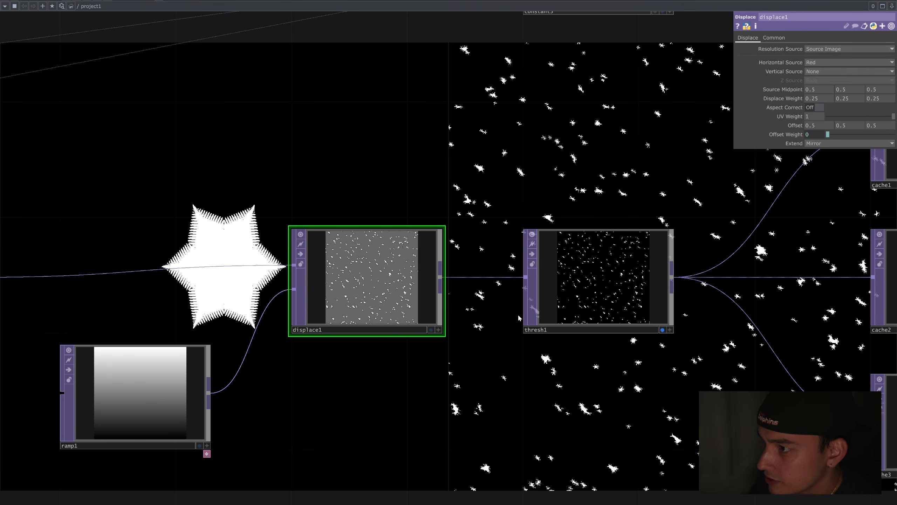
drag(116, 243, 433, 264)
scroll(434, 267, down, 3)
drag(315, 402, 451, 328)
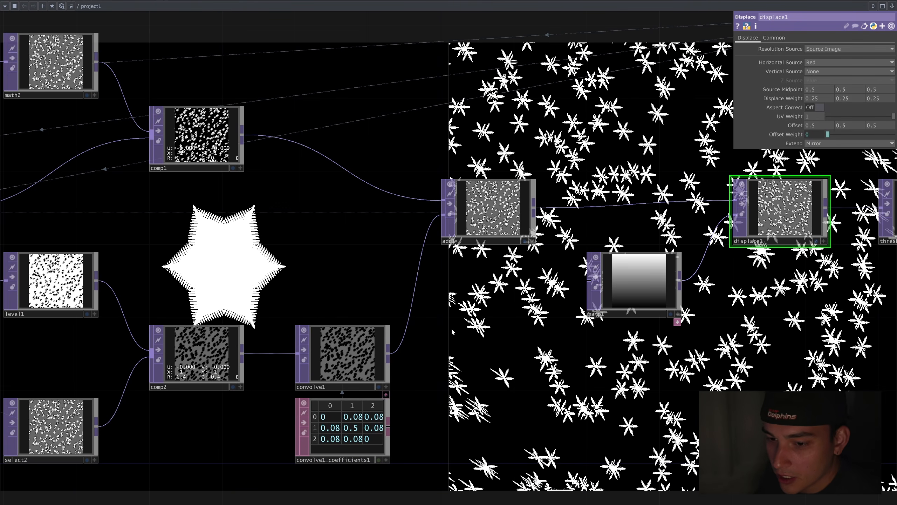
drag(166, 240, 523, 266)
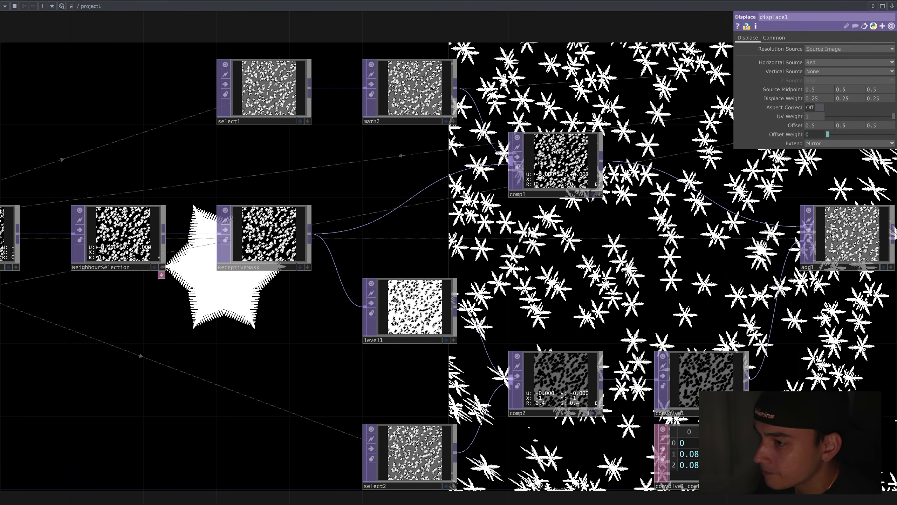
drag(353, 191, 637, 267)
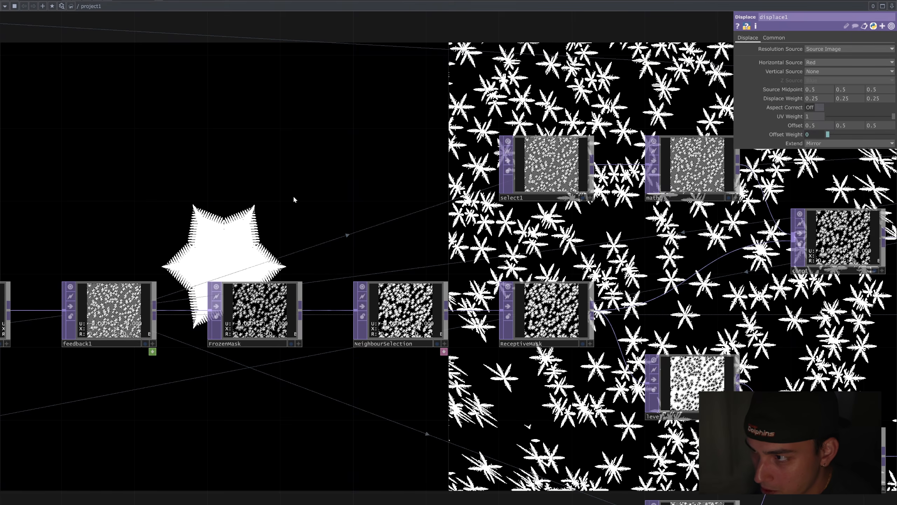
drag(295, 197, 894, 195)
drag(608, 221, 224, 227)
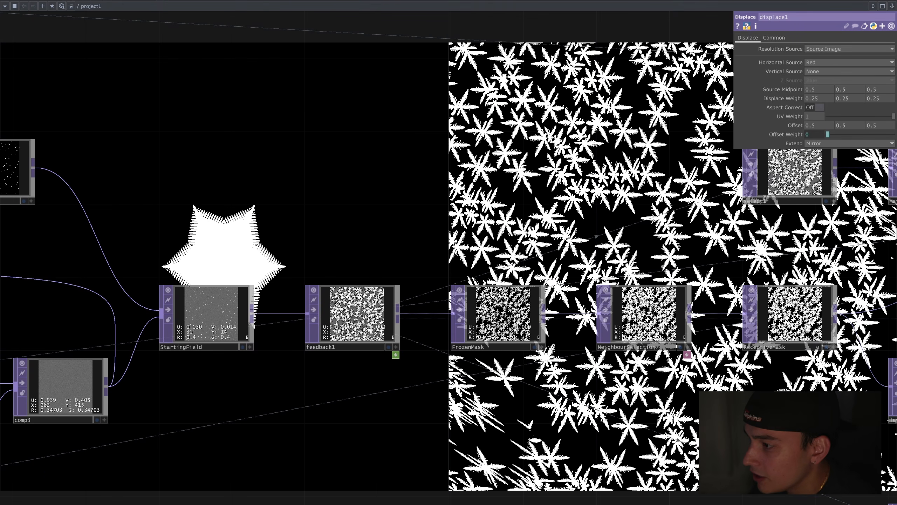